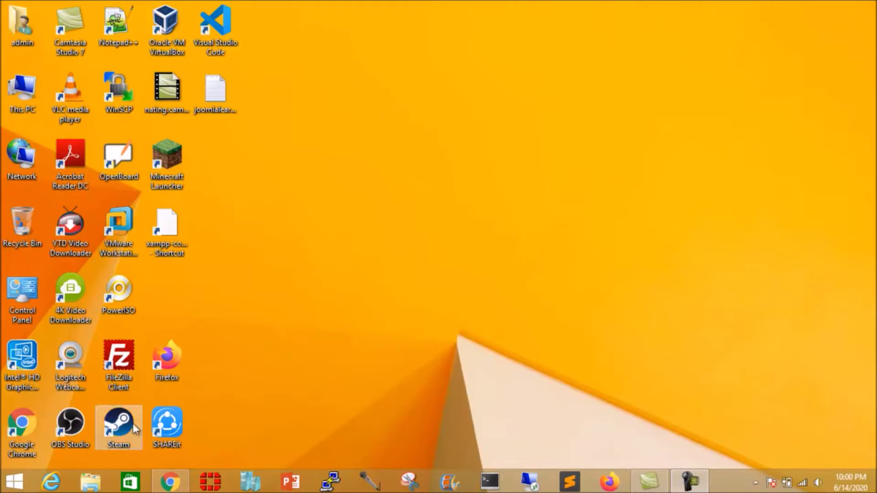
Step: Restore Chrome and go to joomla.org's Downloads page via Download & Extend
{"action": "mouse_move", "coordinate": [174, 485]}
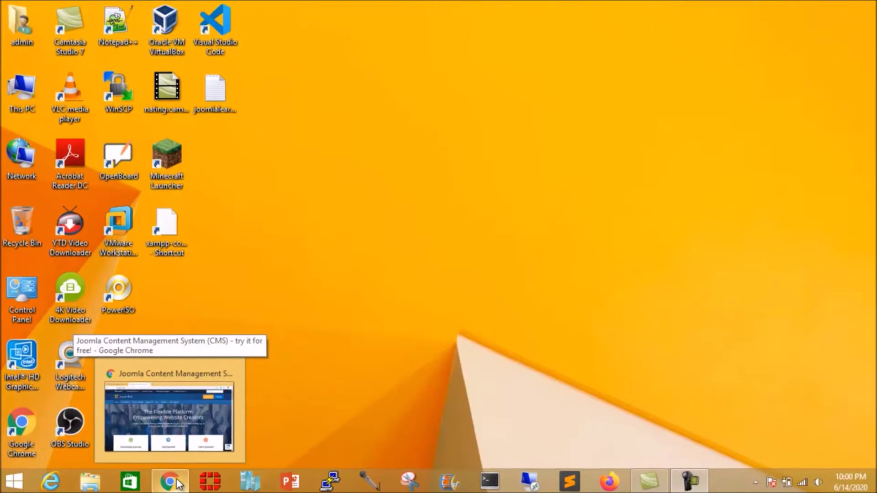
{"action": "left_click", "coordinate": [179, 484]}
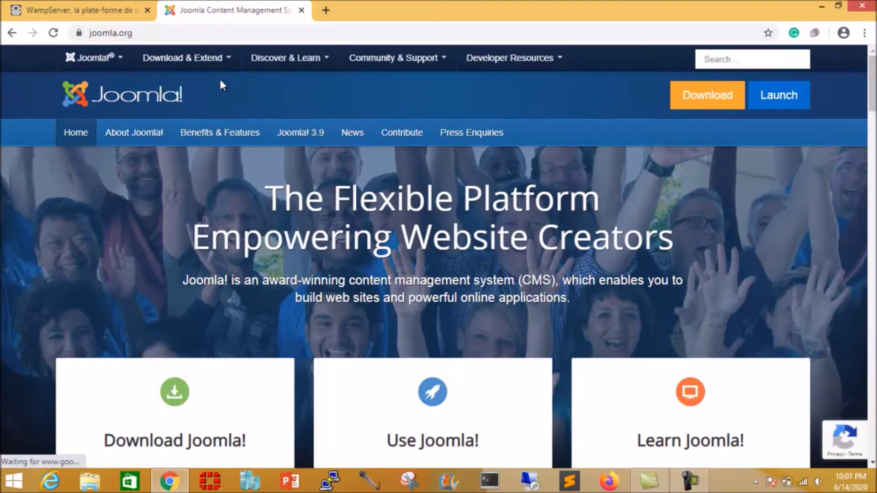
{"action": "left_click", "coordinate": [177, 62]}
{"action": "left_click", "coordinate": [172, 85]}
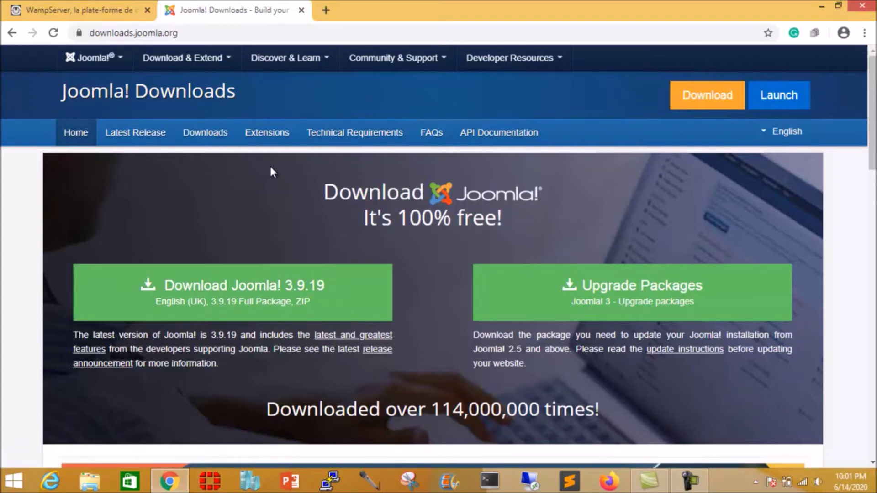
Step: Open the Technical Requirements tab and review the PHP 7.3+ and MySQL 5.5.3+ requirements table
{"action": "left_click", "coordinate": [357, 138]}
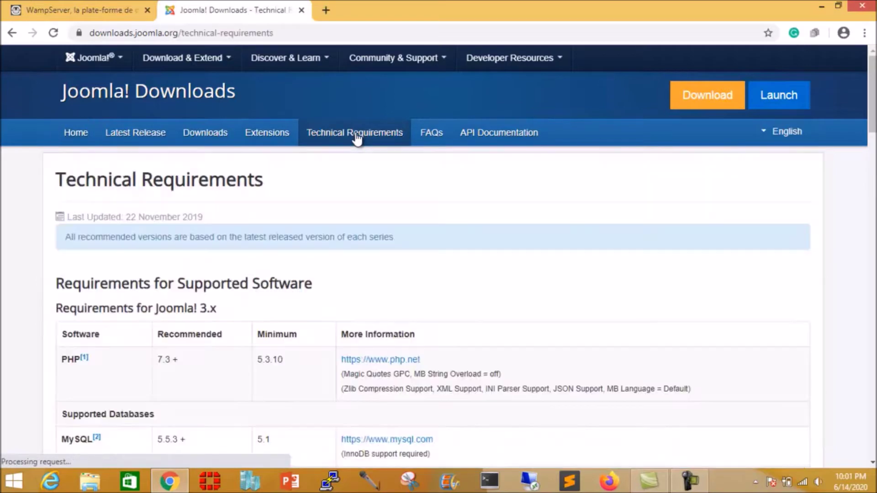
{"action": "scroll", "coordinate": [242, 329], "scroll_direction": "down", "scroll_amount": 3}
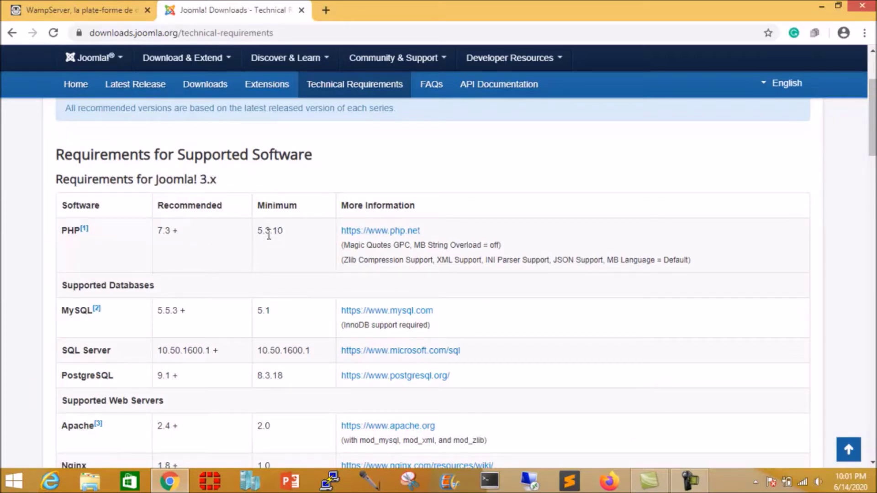
{"action": "scroll", "coordinate": [199, 306], "scroll_direction": "down", "scroll_amount": 1}
{"action": "scroll", "coordinate": [201, 298], "scroll_direction": "down", "scroll_amount": 2}
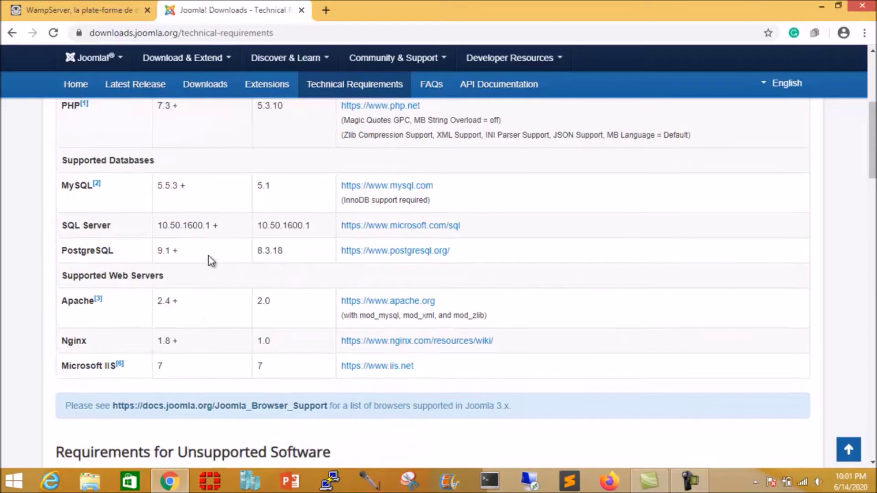
{"action": "scroll", "coordinate": [208, 257], "scroll_direction": "up", "scroll_amount": 2}
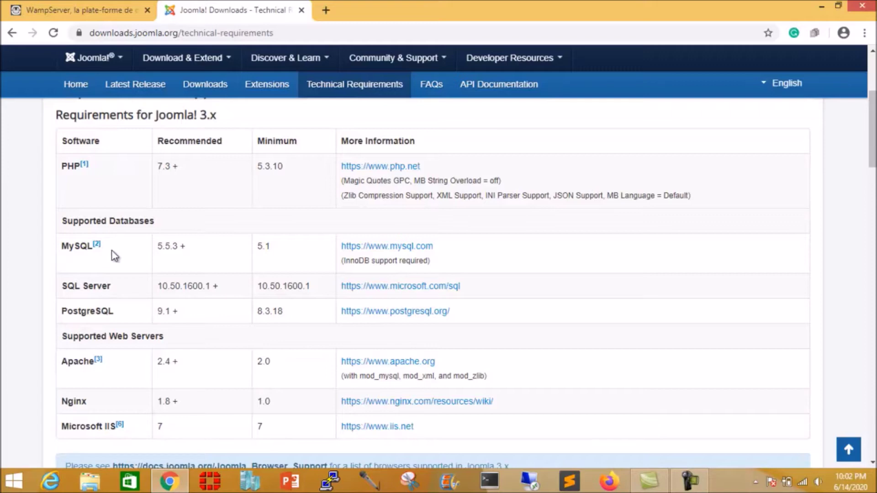
{"action": "scroll", "coordinate": [199, 335], "scroll_direction": "down", "scroll_amount": 2}
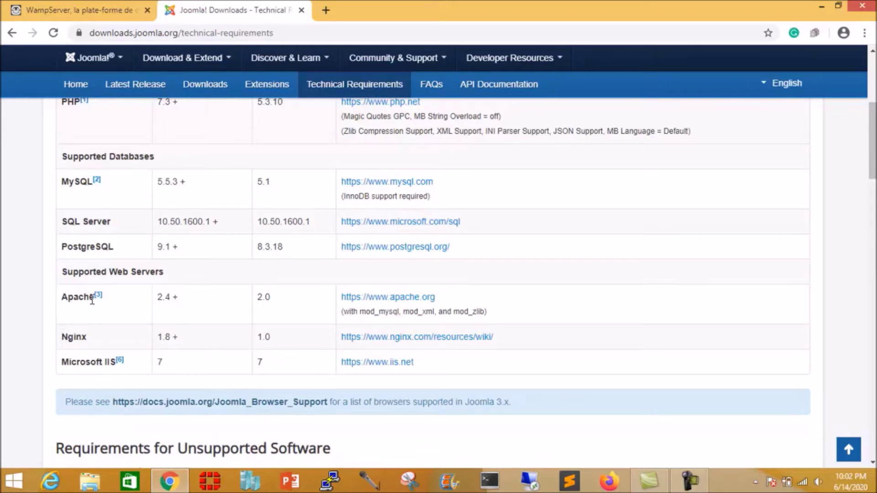
{"action": "scroll", "coordinate": [319, 314], "scroll_direction": "up", "scroll_amount": 2}
{"action": "scroll", "coordinate": [320, 313], "scroll_direction": "up", "scroll_amount": 4}
{"action": "scroll", "coordinate": [319, 313], "scroll_direction": "down", "scroll_amount": 3}
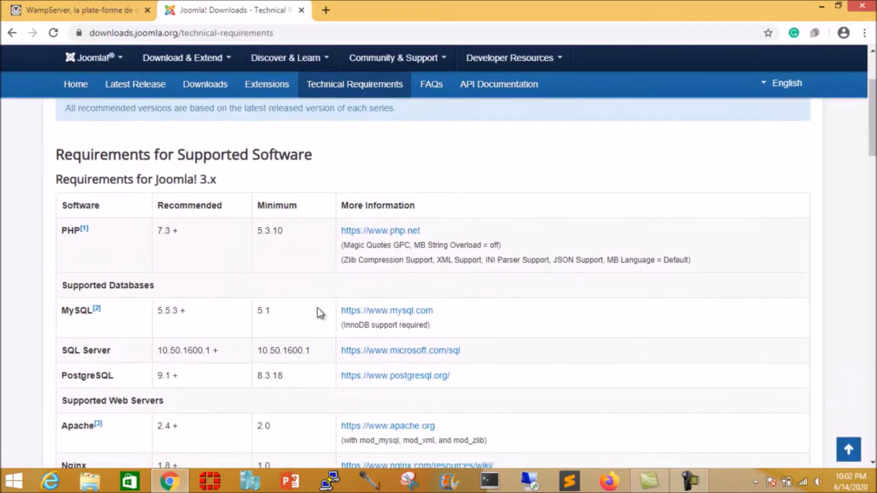
{"action": "scroll", "coordinate": [320, 313], "scroll_direction": "down", "scroll_amount": 1}
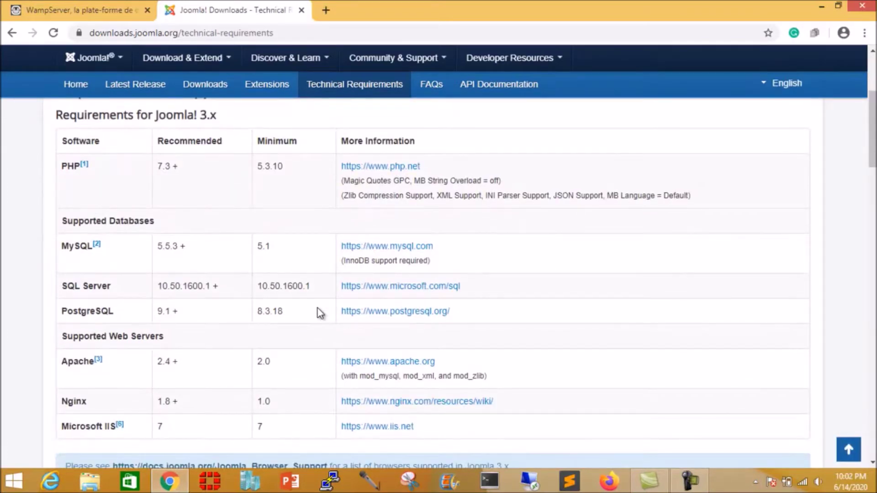
{"action": "scroll", "coordinate": [320, 313], "scroll_direction": "down", "scroll_amount": 1}
{"action": "scroll", "coordinate": [320, 314], "scroll_direction": "up", "scroll_amount": 4}
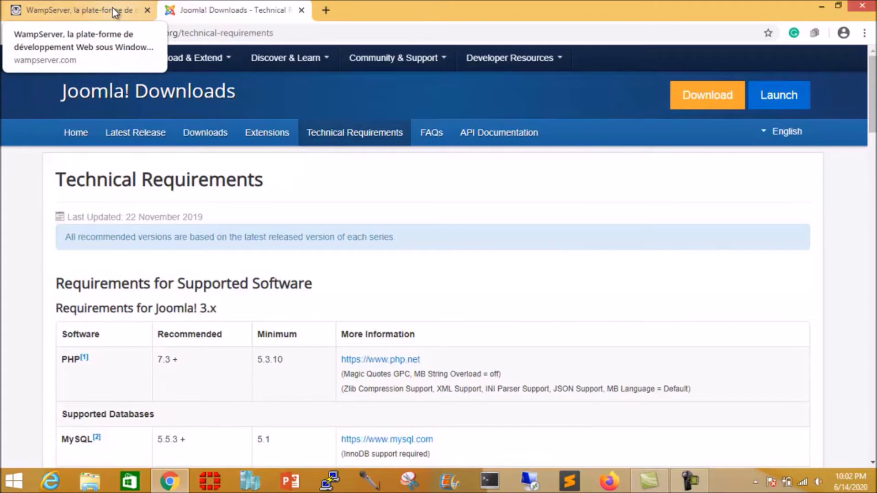
Step: Switch to the WampServer site tab and view its downloads section listing 3.2.0 64- and 32-bit
{"action": "left_click", "coordinate": [71, 10]}
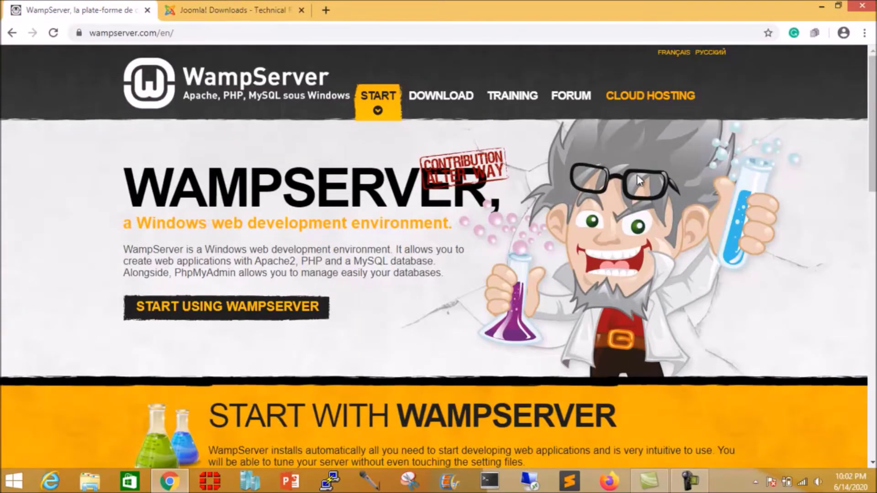
{"action": "scroll", "coordinate": [665, 179], "scroll_direction": "down", "scroll_amount": 3}
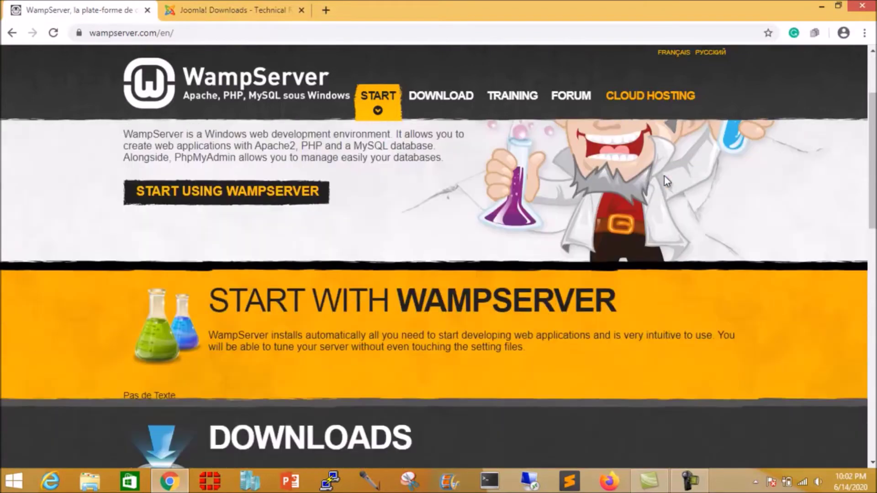
{"action": "scroll", "coordinate": [665, 178], "scroll_direction": "up", "scroll_amount": 3}
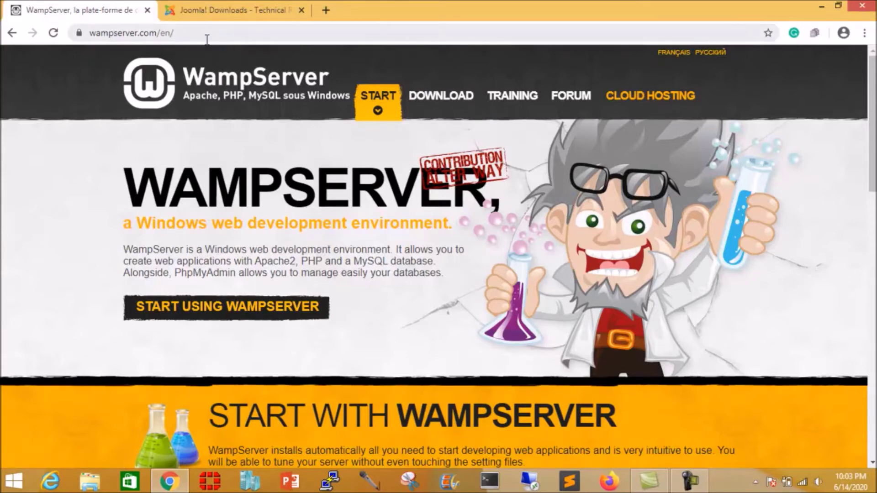
{"action": "left_click", "coordinate": [441, 102]}
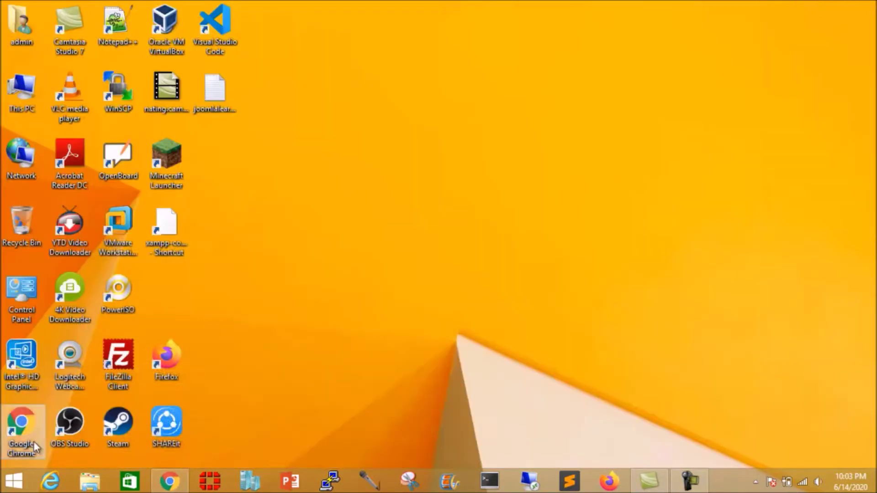
Step: Run wampserver3.2.0_x64.exe from the ISO folder on Datas (F:)
{"action": "left_click", "coordinate": [90, 481]}
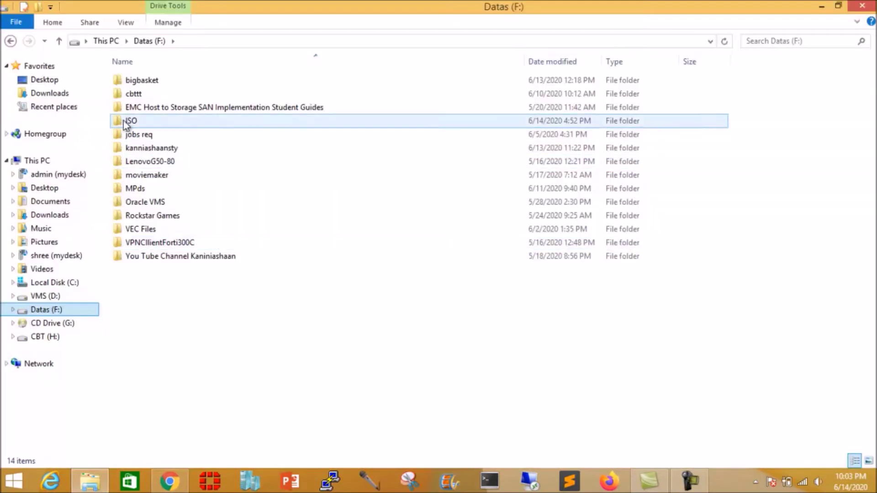
{"action": "double_click", "coordinate": [132, 121]}
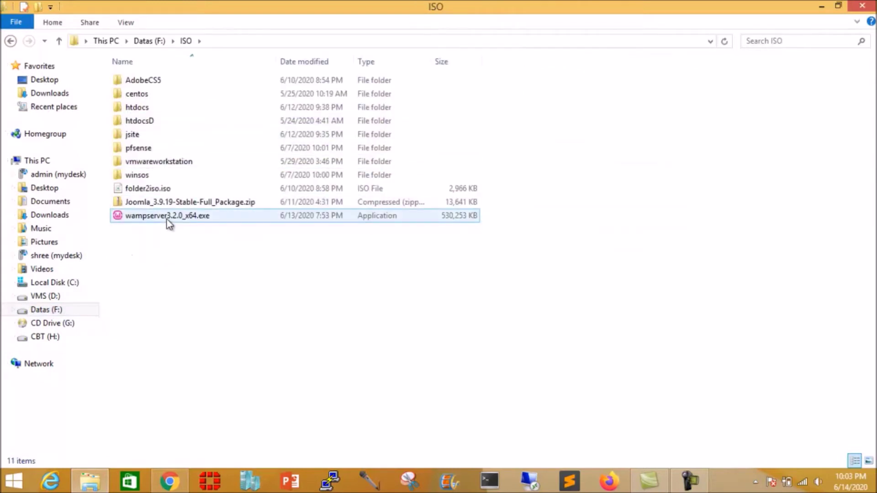
{"action": "double_click", "coordinate": [166, 219]}
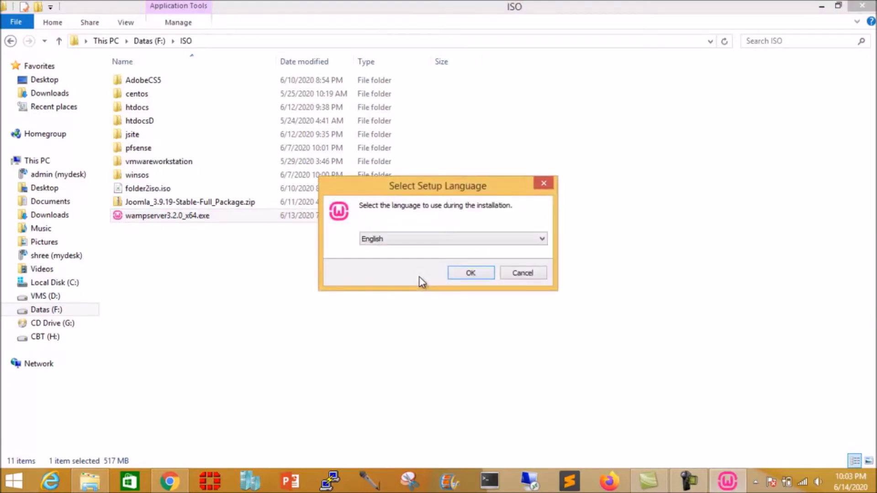
Step: Confirm English as the setup language and accept the licence agreement
{"action": "left_click", "coordinate": [471, 273]}
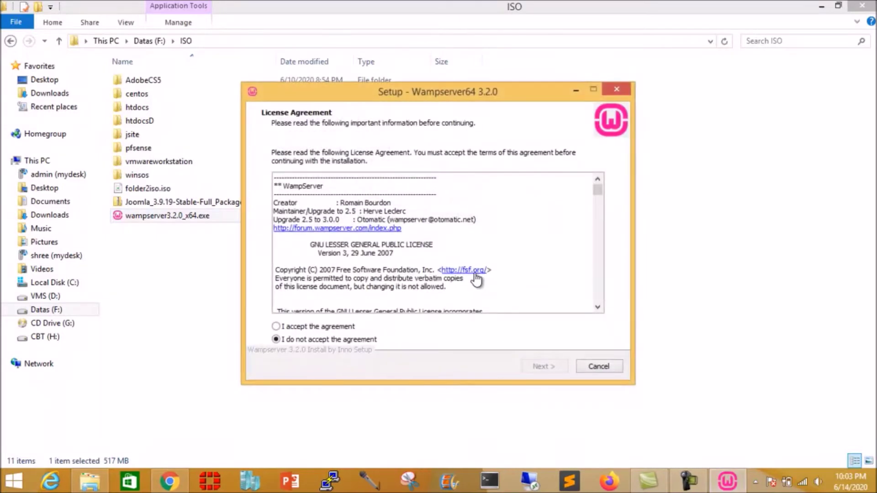
{"action": "left_click", "coordinate": [278, 327]}
{"action": "left_click", "coordinate": [549, 366]}
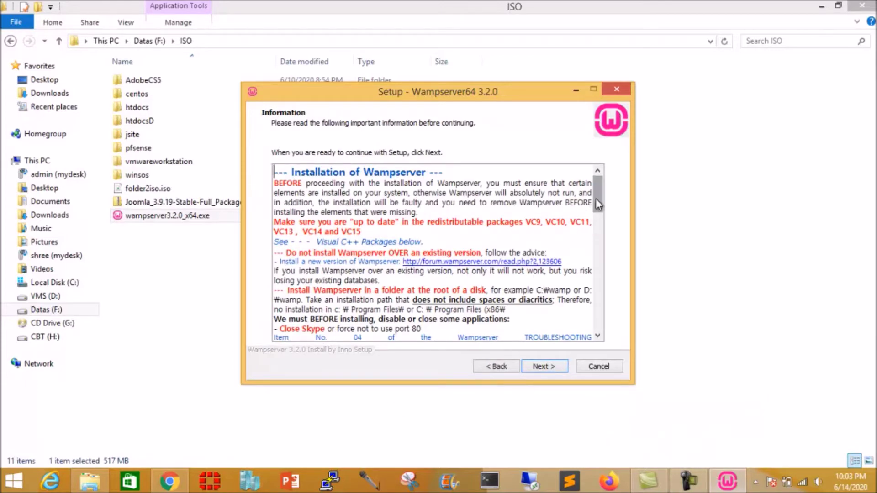
Step: Read the prerequisites on the setup Information page and continue to the install location
{"action": "left_click_drag", "start_coordinate": [597, 191], "coordinate": [595, 250]}
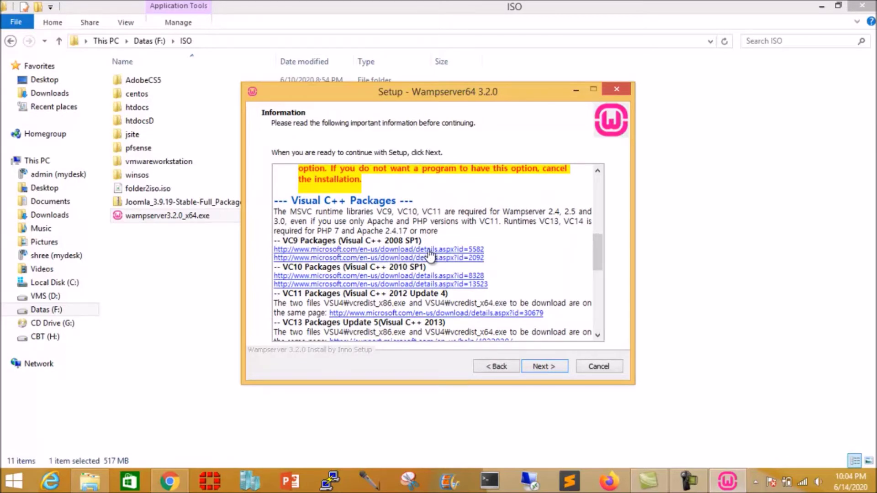
{"action": "mouse_move", "coordinate": [597, 249]}
{"action": "left_mouse_down"}
{"action": "mouse_move", "coordinate": [596, 327]}
{"action": "mouse_move", "coordinate": [599, 185]}
{"action": "mouse_move", "coordinate": [602, 254]}
{"action": "left_mouse_up"}
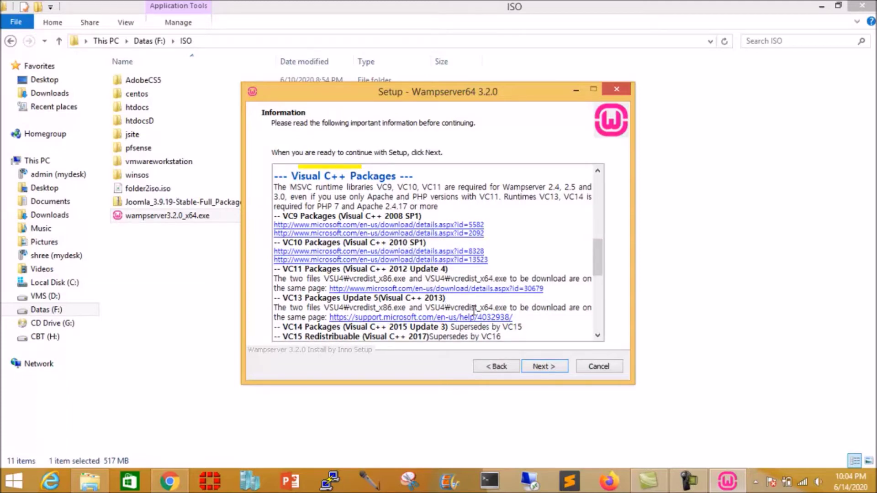
{"action": "left_click_drag", "start_coordinate": [599, 255], "coordinate": [593, 183]}
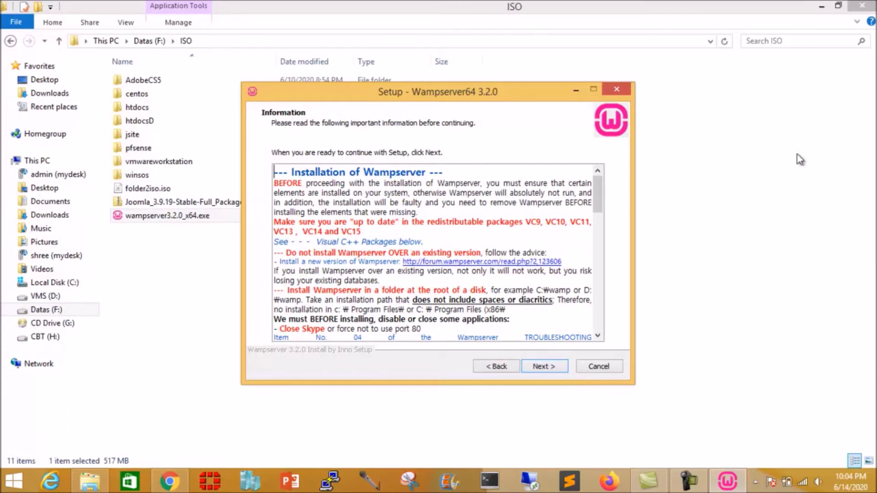
{"action": "left_click", "coordinate": [821, 6]}
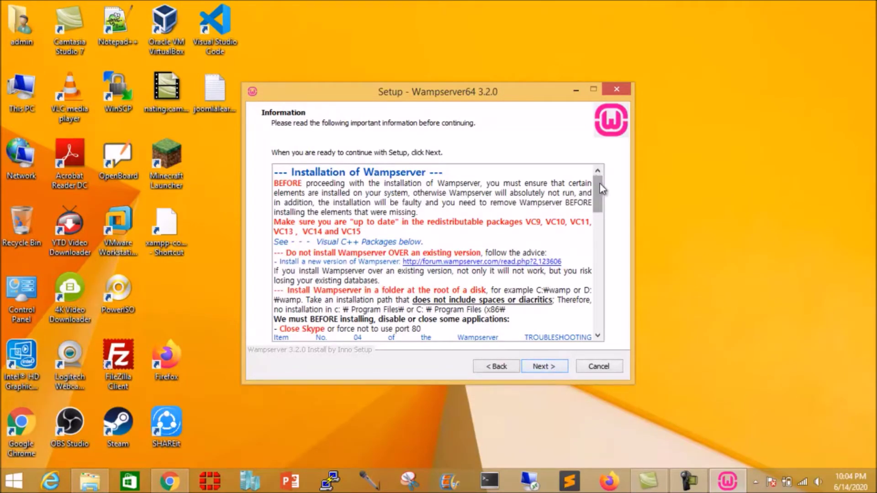
{"action": "mouse_move", "coordinate": [602, 188]}
{"action": "left_mouse_down"}
{"action": "mouse_move", "coordinate": [600, 301]}
{"action": "mouse_move", "coordinate": [612, 185]}
{"action": "left_mouse_up"}
{"action": "scroll", "coordinate": [379, 290], "scroll_direction": "down", "scroll_amount": 3}
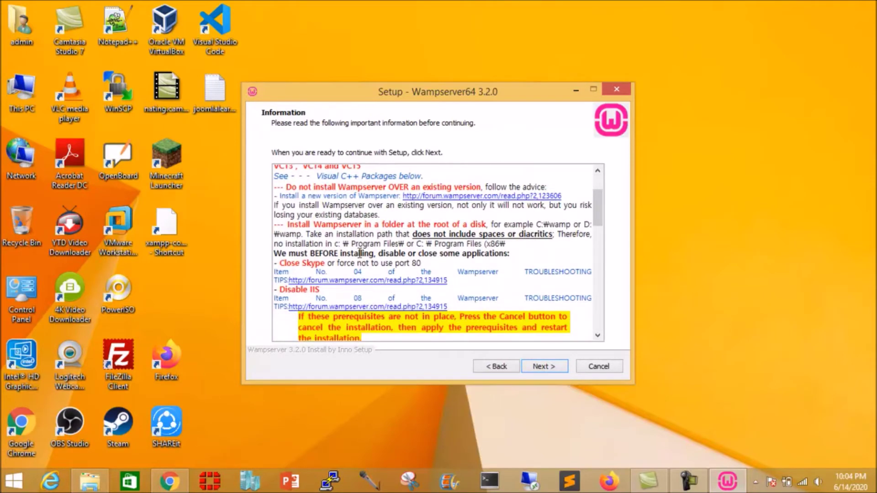
{"action": "left_click", "coordinate": [544, 366]}
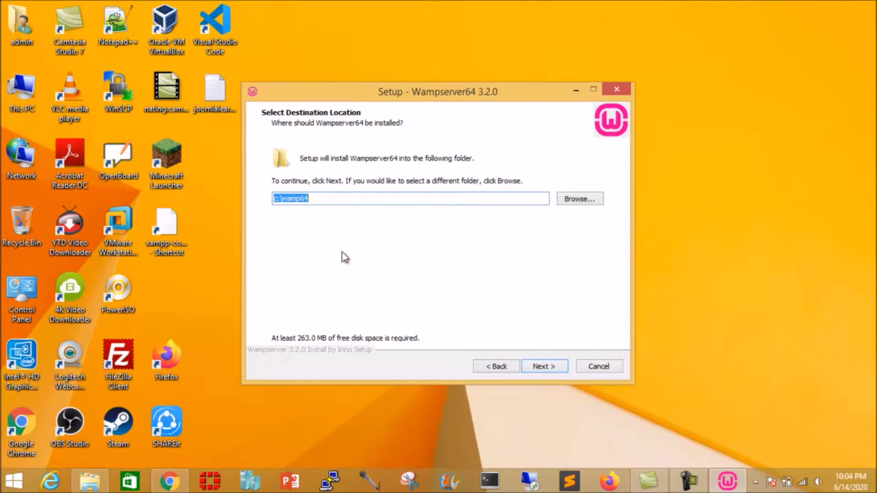
Step: Change the install location to F:\wamp64 on Datas (F:) and continue to components
{"action": "left_click", "coordinate": [585, 199]}
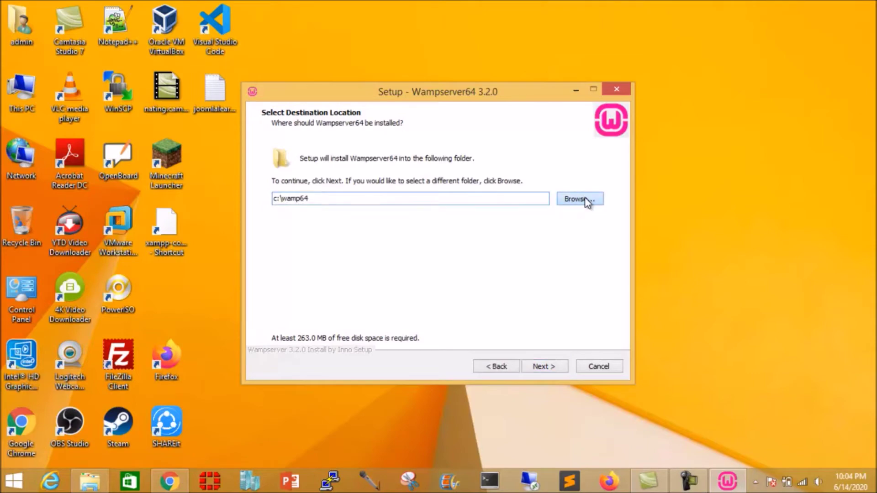
{"action": "left_click", "coordinate": [322, 161]}
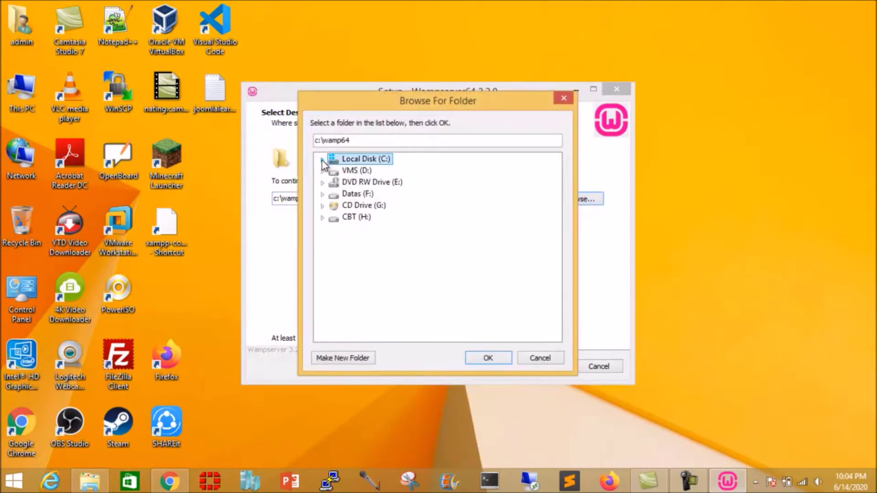
{"action": "left_click", "coordinate": [351, 196]}
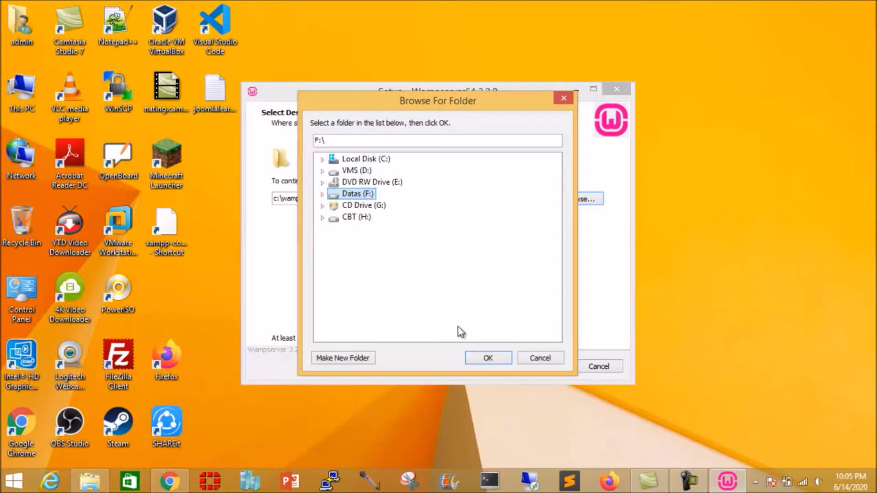
{"action": "left_click", "coordinate": [497, 360]}
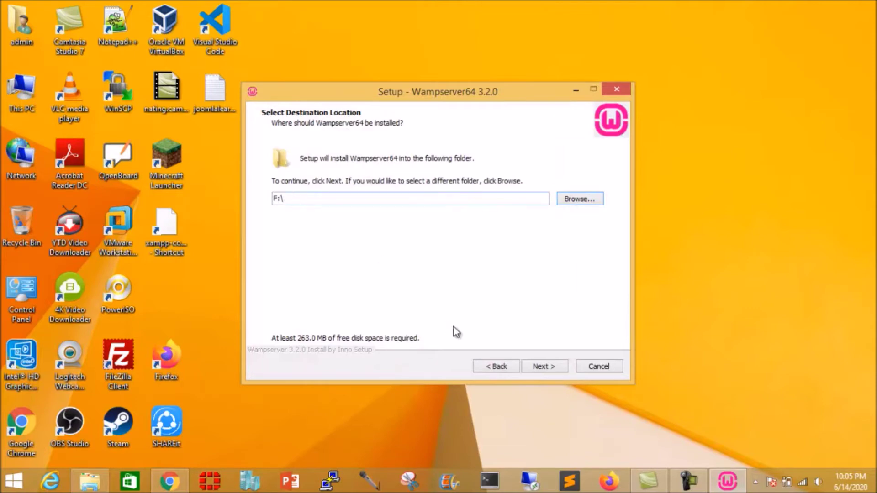
{"action": "left_click", "coordinate": [497, 368]}
{"action": "left_click", "coordinate": [539, 367]}
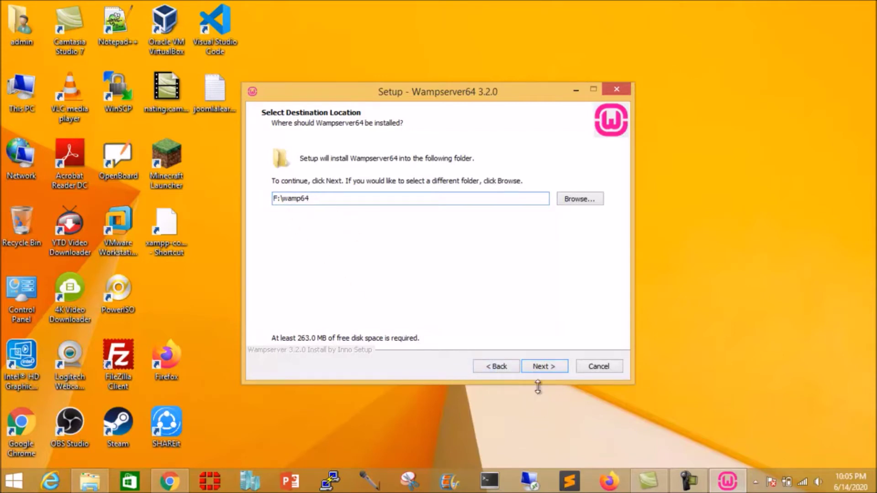
{"action": "left_click", "coordinate": [550, 372]}
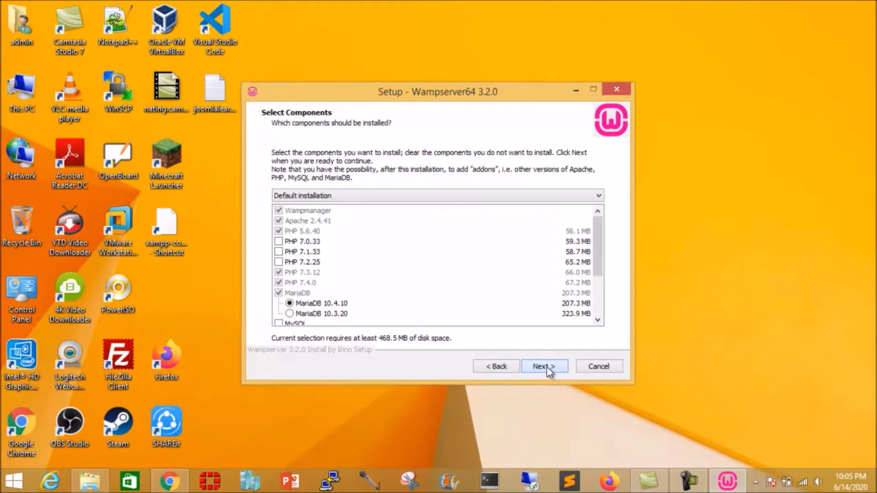
Step: Choose Custom installation, then bring up Joomla's Technical Requirements tab in Chrome
{"action": "left_click", "coordinate": [391, 196]}
{"action": "left_click", "coordinate": [370, 216]}
{"action": "left_click", "coordinate": [363, 195]}
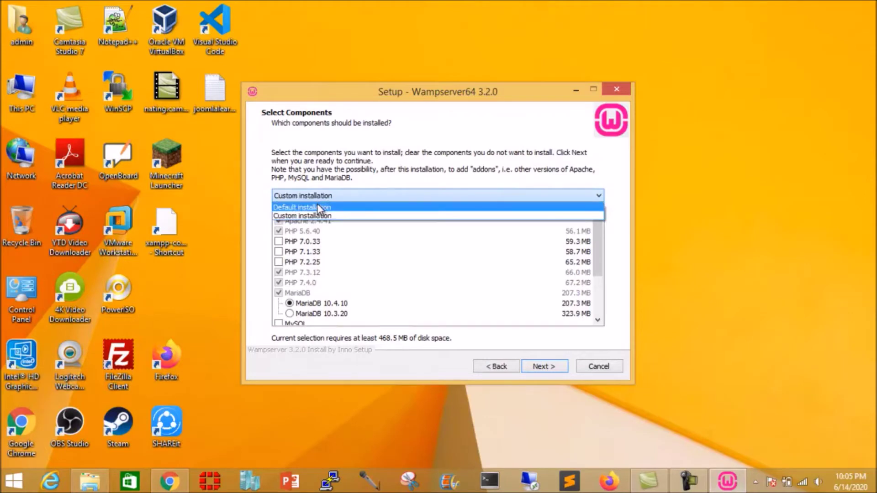
{"action": "left_click", "coordinate": [318, 217]}
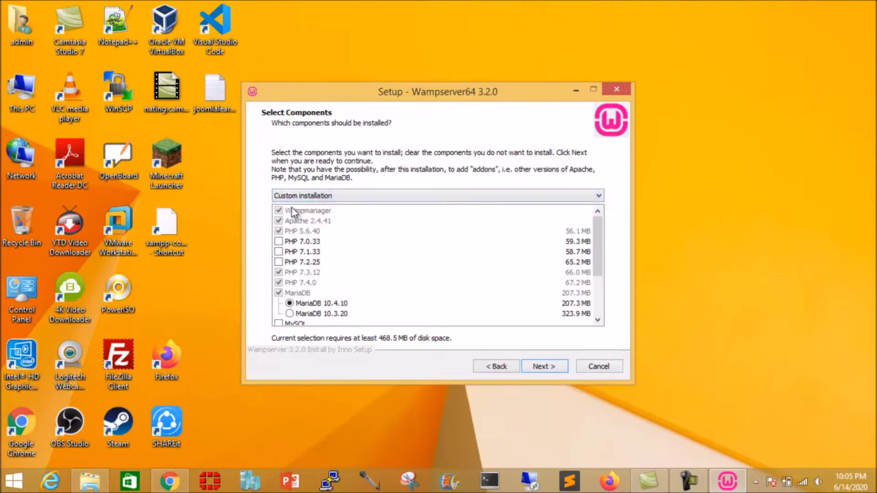
{"action": "left_click", "coordinate": [364, 195]}
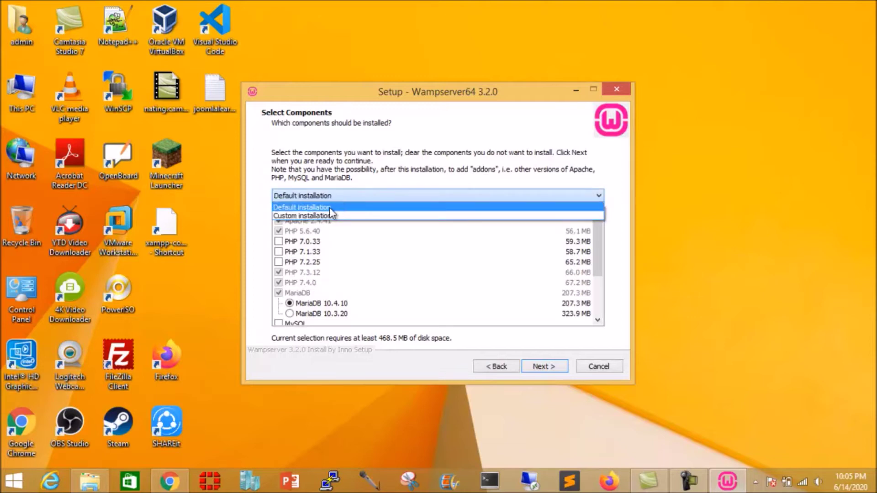
{"action": "left_click", "coordinate": [330, 207]}
{"action": "scroll", "coordinate": [394, 295], "scroll_direction": "down", "scroll_amount": 1}
{"action": "scroll", "coordinate": [394, 294], "scroll_direction": "up", "scroll_amount": 1}
{"action": "left_click", "coordinate": [370, 199]}
{"action": "left_click", "coordinate": [336, 216]}
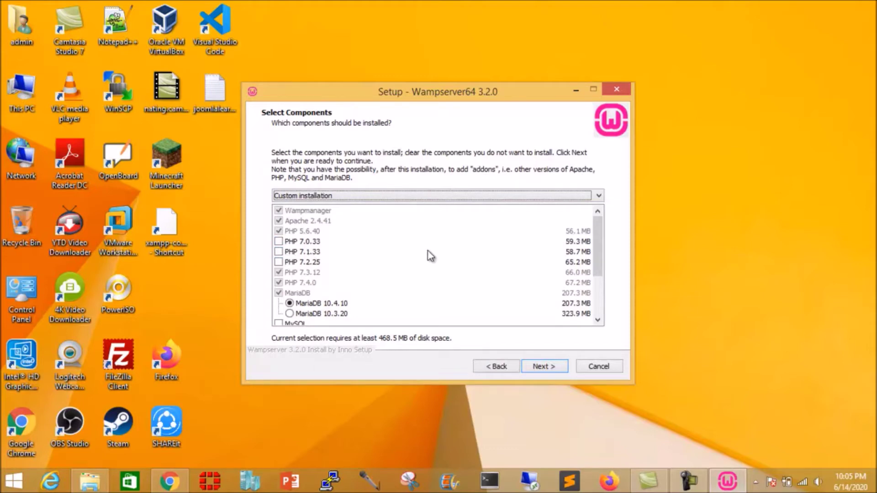
{"action": "left_click", "coordinate": [171, 480]}
{"action": "left_click", "coordinate": [240, 9]}
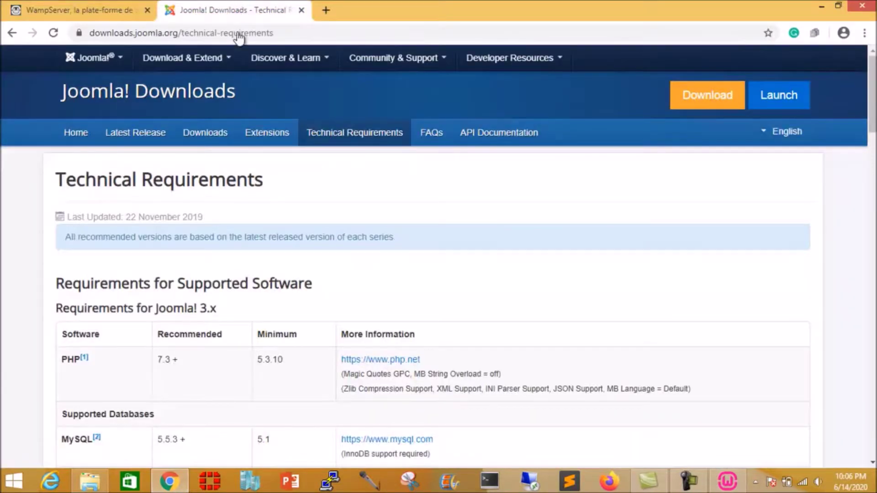
{"action": "scroll", "coordinate": [282, 320], "scroll_direction": "down", "scroll_amount": 1}
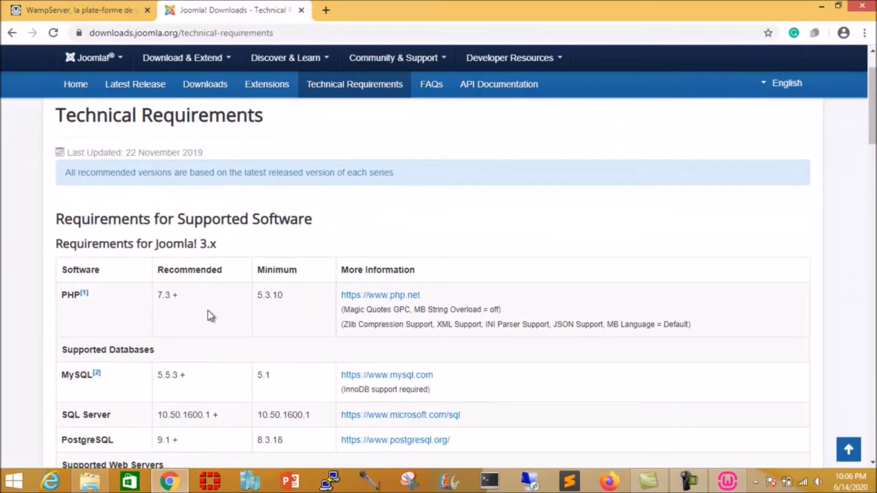
{"action": "left_click", "coordinate": [740, 486]}
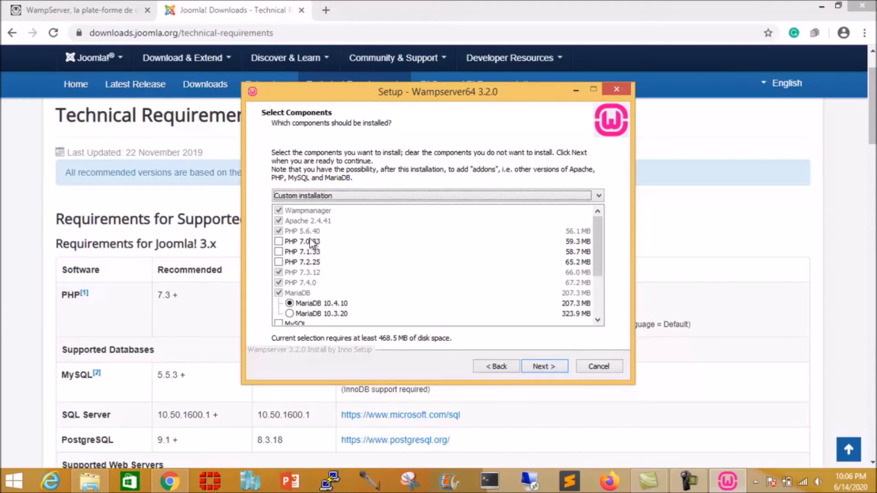
{"action": "left_click", "coordinate": [180, 488]}
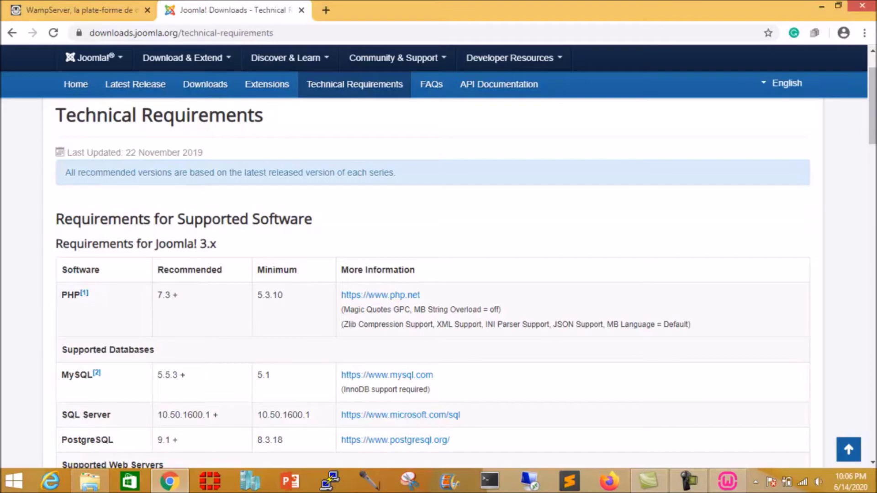
{"action": "left_click", "coordinate": [728, 480]}
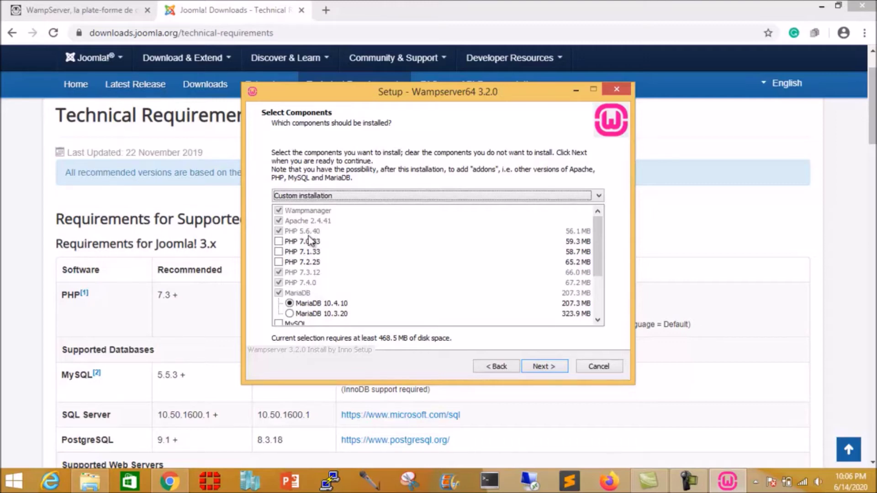
{"action": "left_click_drag", "start_coordinate": [597, 240], "coordinate": [597, 261]}
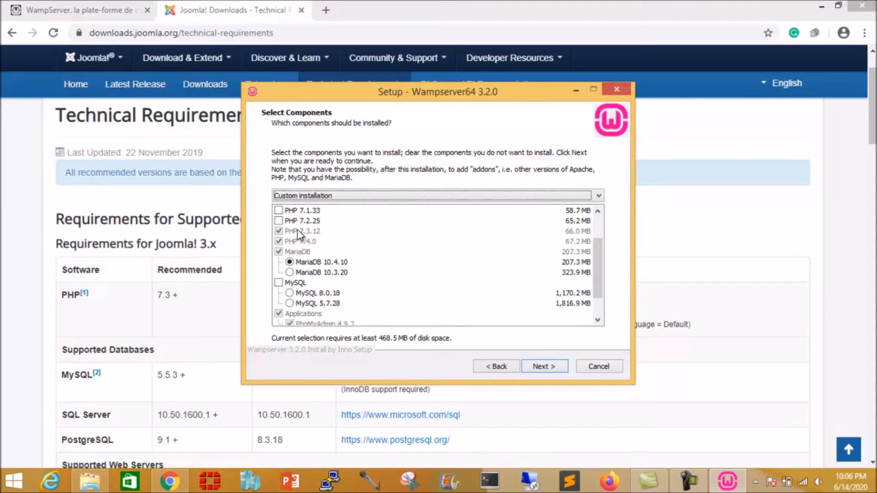
{"action": "scroll", "coordinate": [340, 241], "scroll_direction": "up", "scroll_amount": 1}
{"action": "left_click_drag", "start_coordinate": [592, 261], "coordinate": [599, 217]}
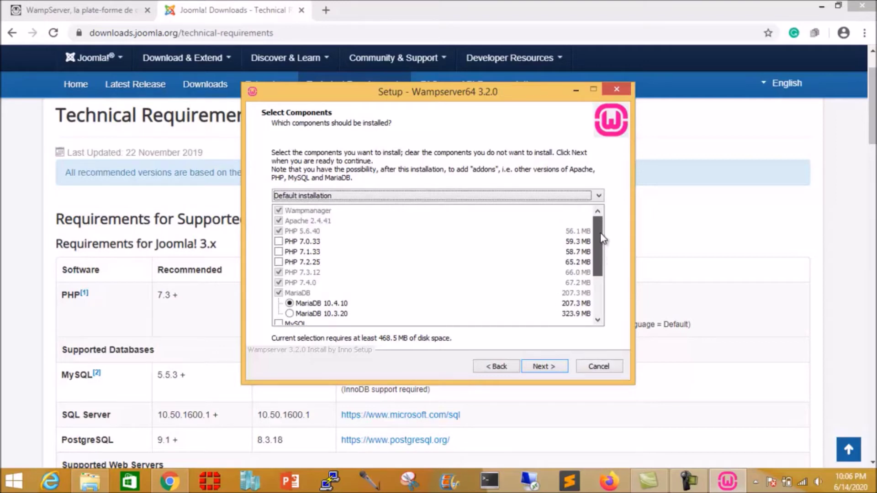
{"action": "scroll", "coordinate": [402, 276], "scroll_direction": "down", "scroll_amount": 1}
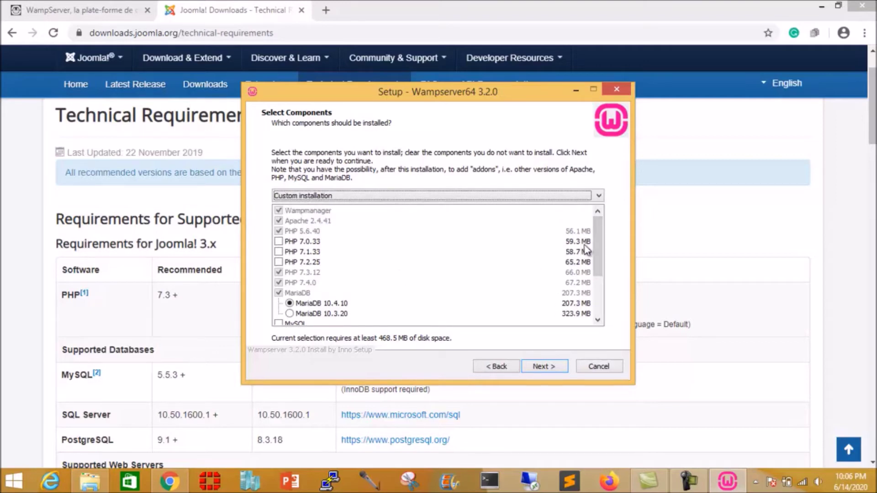
{"action": "left_click_drag", "start_coordinate": [599, 239], "coordinate": [605, 279]}
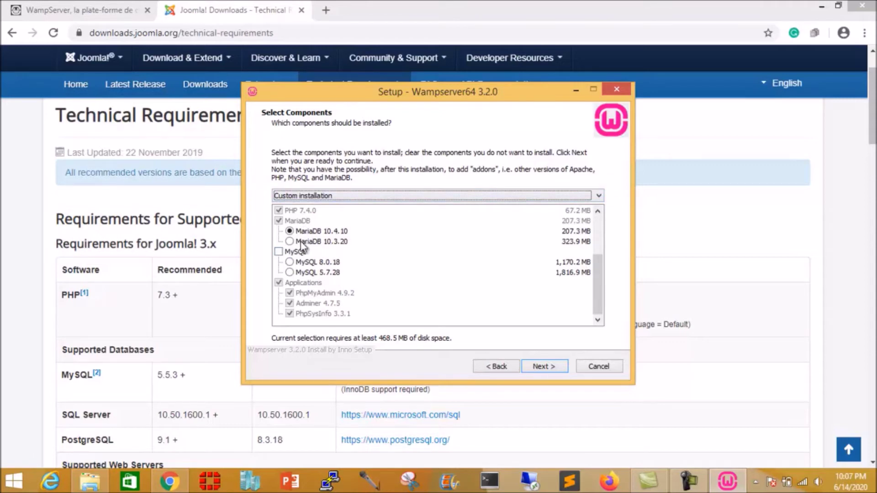
{"action": "left_click", "coordinate": [171, 484]}
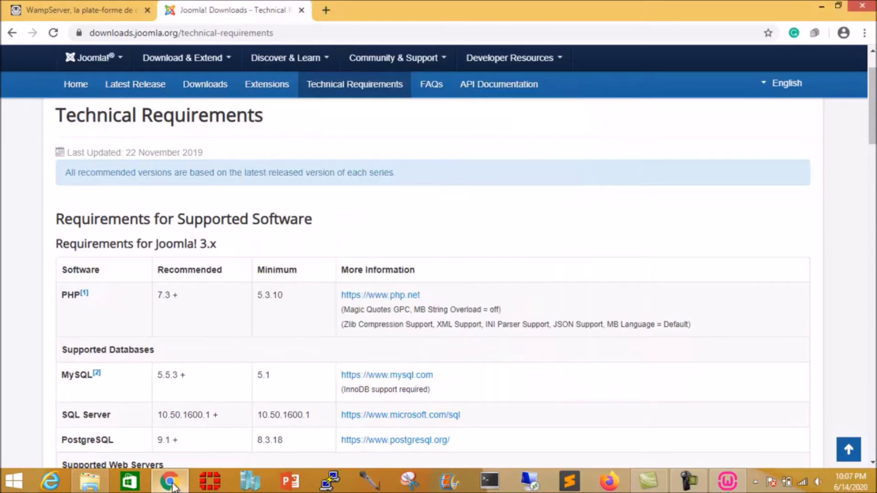
{"action": "scroll", "coordinate": [190, 369], "scroll_direction": "down", "scroll_amount": 1}
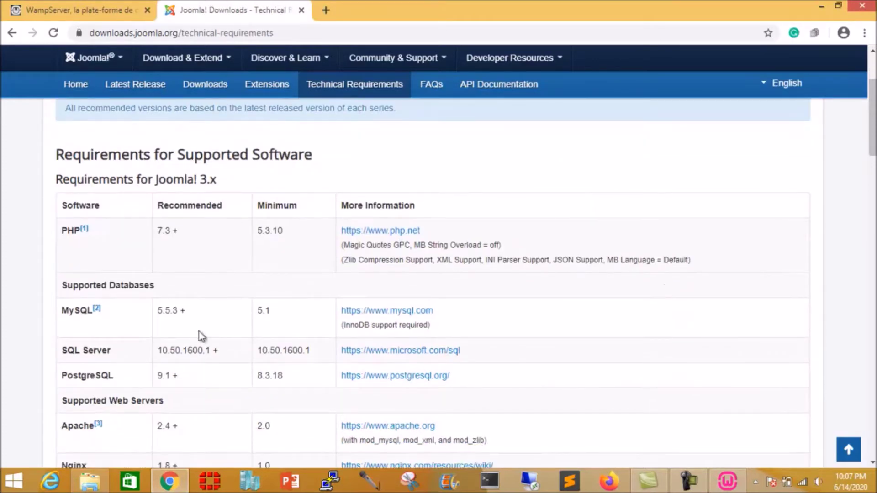
Step: Add MySQL 5.7.28 to the components and keep the default Start Menu folder
{"action": "left_click", "coordinate": [170, 481]}
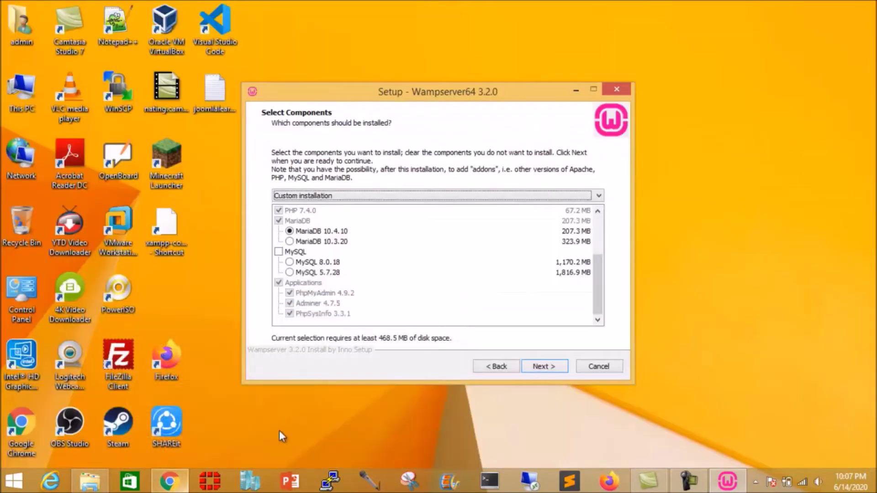
{"action": "left_click", "coordinate": [278, 251]}
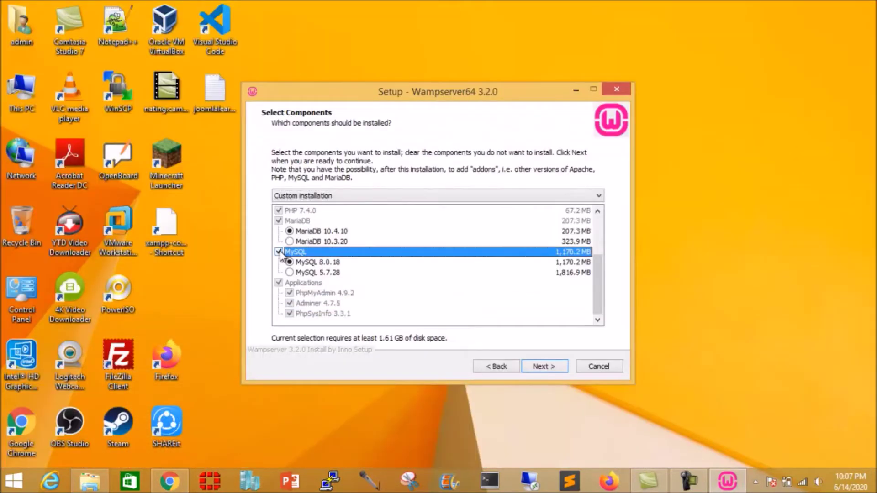
{"action": "left_click", "coordinate": [291, 273]}
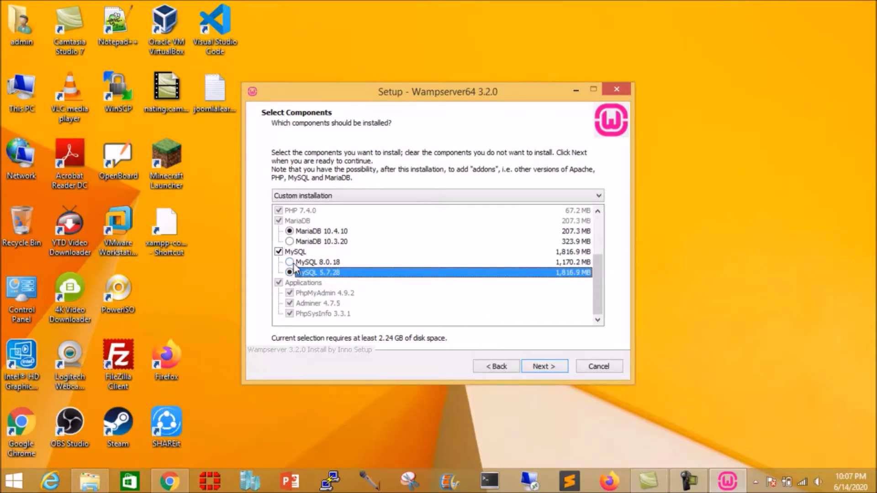
{"action": "left_click", "coordinate": [291, 262]}
{"action": "left_click", "coordinate": [291, 273]}
{"action": "left_click", "coordinate": [551, 367]}
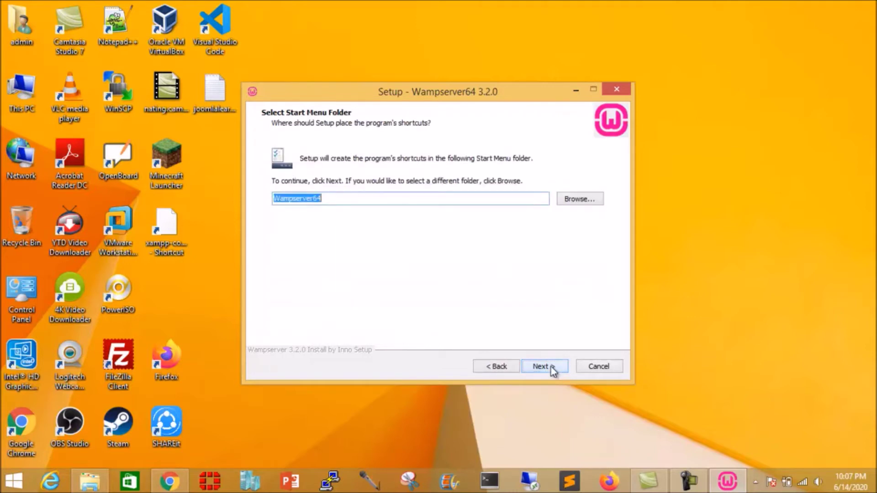
{"action": "left_click", "coordinate": [551, 366]}
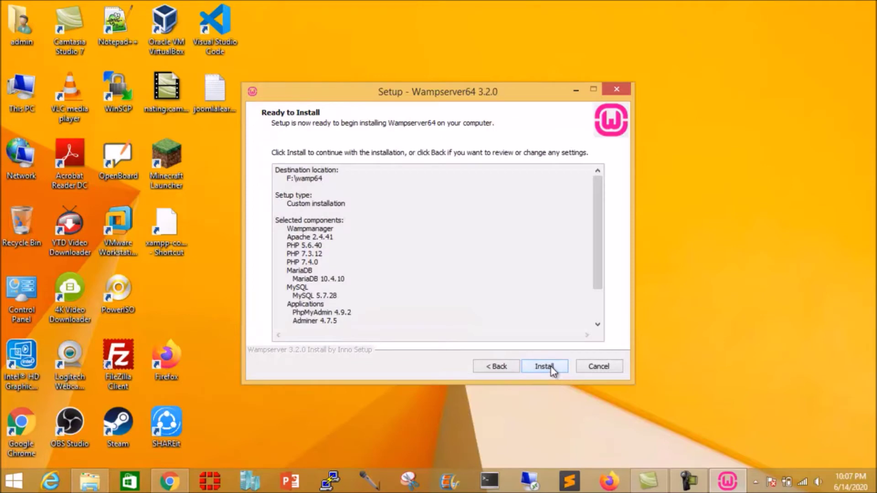
Step: Install WampServer, keeping Internet Explorer as browser and Notepad as text editor
{"action": "left_click", "coordinate": [551, 366]}
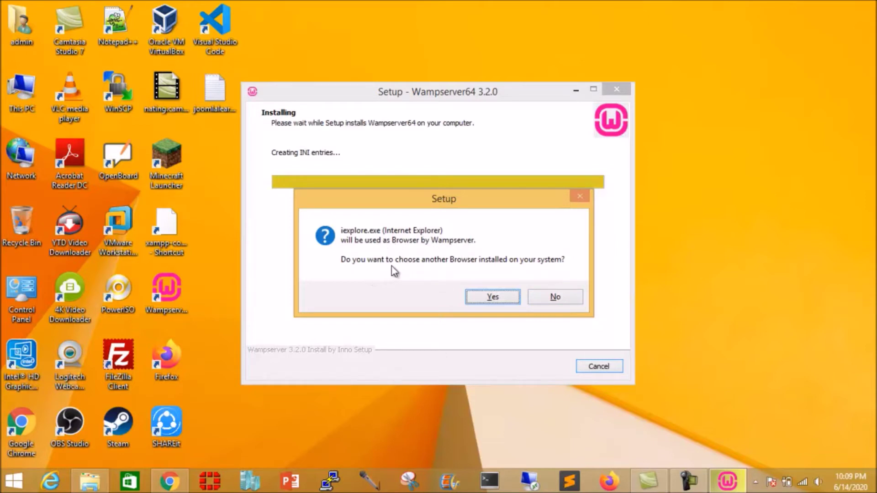
{"action": "left_click", "coordinate": [556, 297]}
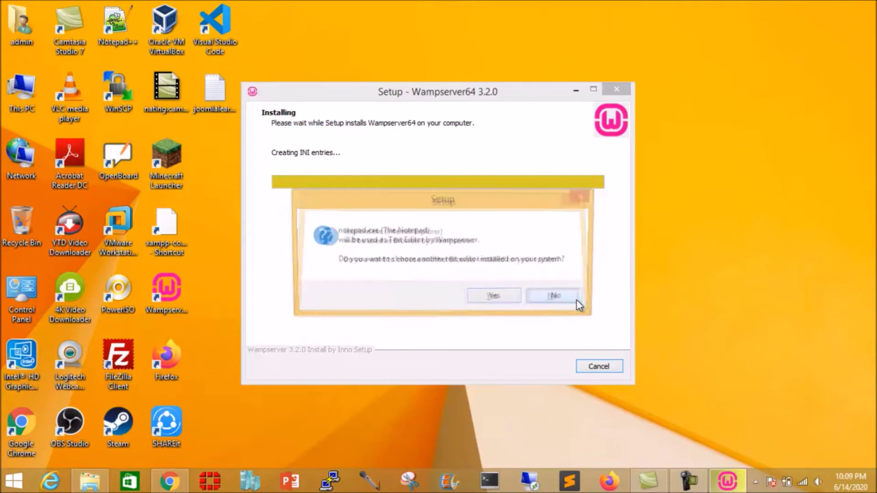
{"action": "left_click", "coordinate": [557, 297]}
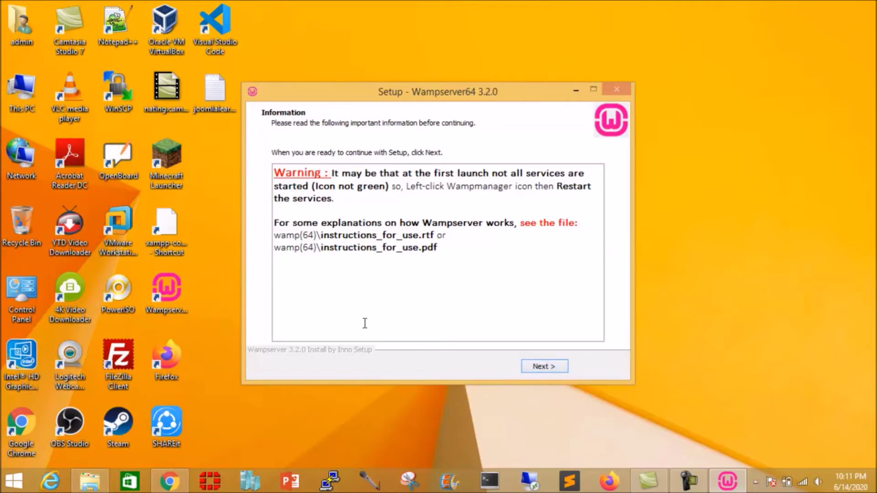
Step: Close the finished setup, launch Wampserver64 from its desktop shortcut and show hidden tray icons
{"action": "left_click", "coordinate": [542, 368]}
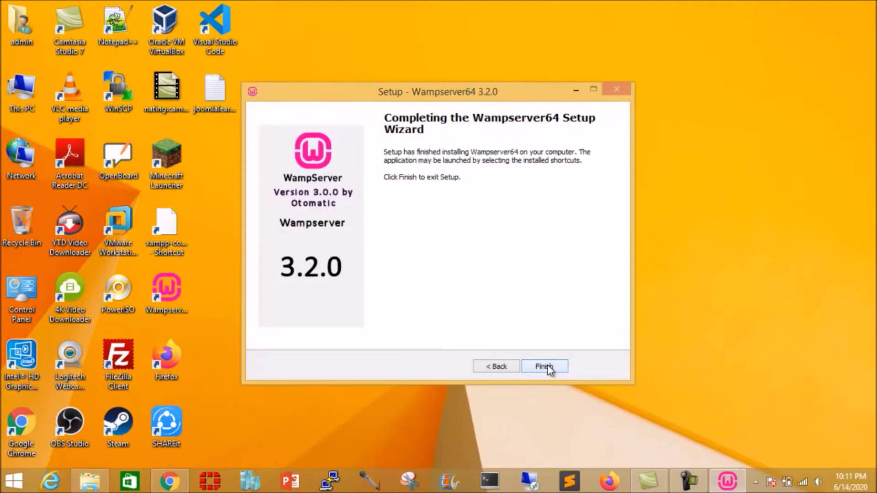
{"action": "left_click", "coordinate": [550, 368]}
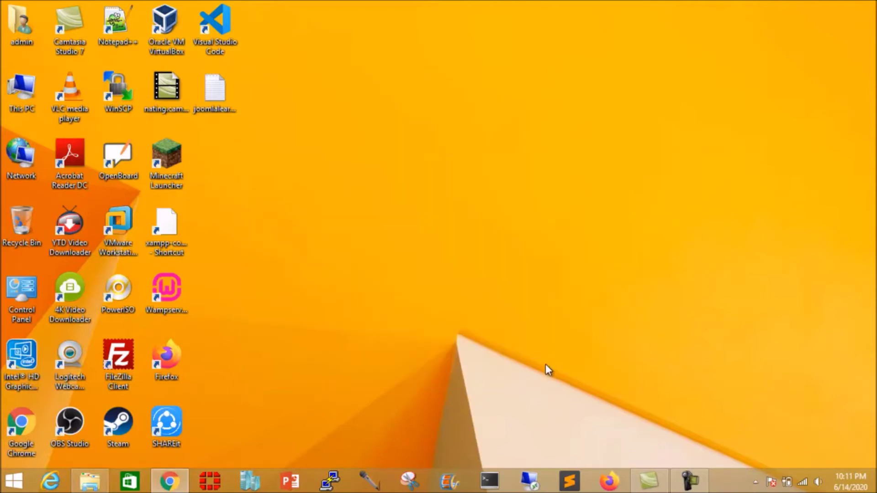
{"action": "left_click", "coordinate": [174, 294]}
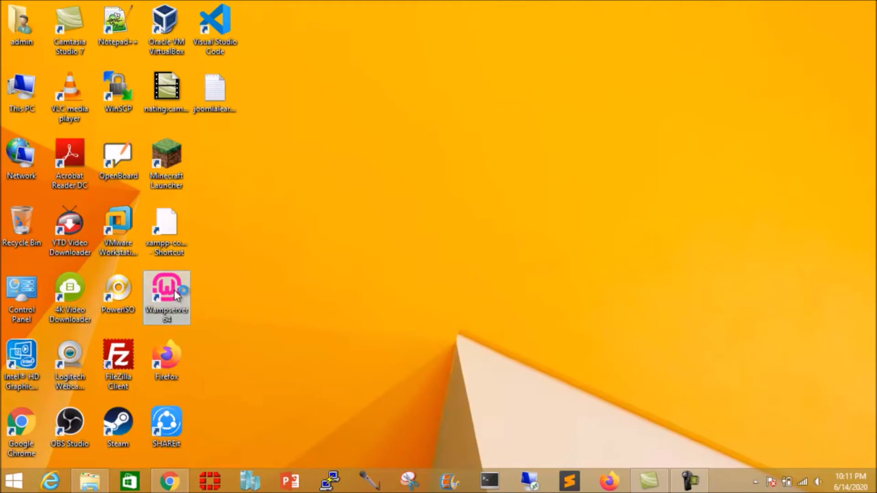
{"action": "double_click", "coordinate": [174, 290]}
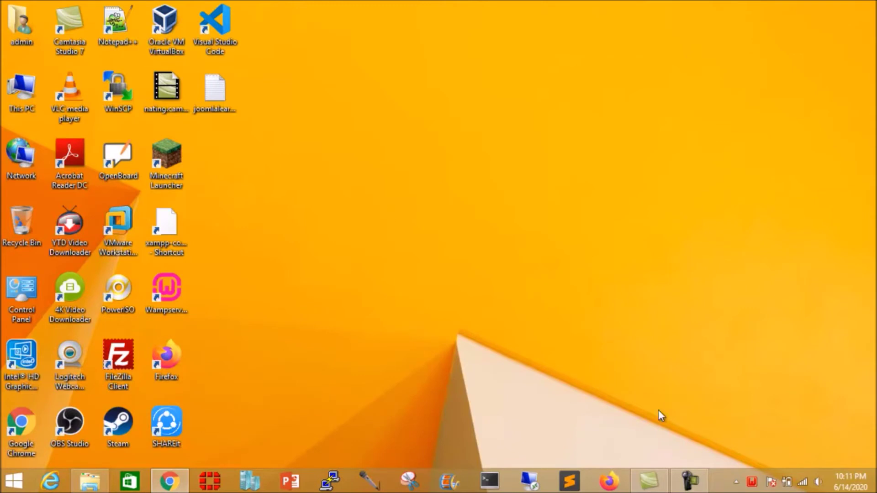
{"action": "left_click", "coordinate": [735, 480]}
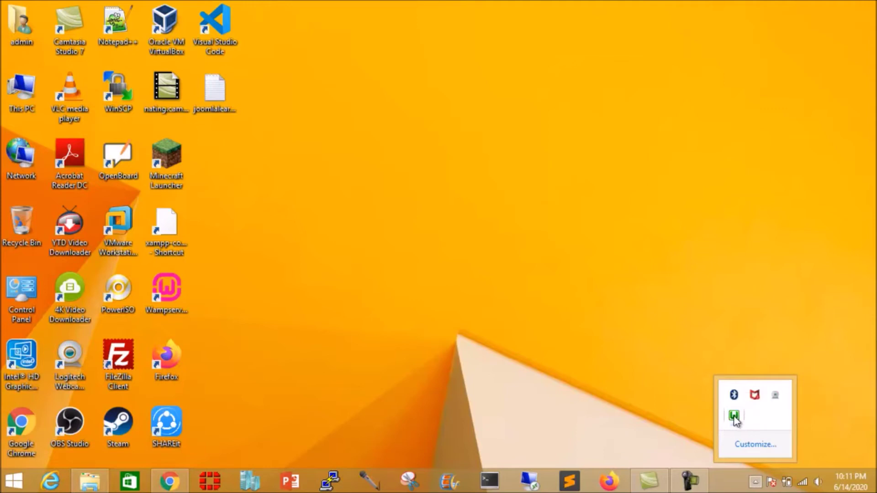
Step: Show WampServer's tray menu with About, Language, Wamp Settings and Tools
{"action": "right_click", "coordinate": [734, 418]}
{"action": "mouse_move", "coordinate": [755, 372]}
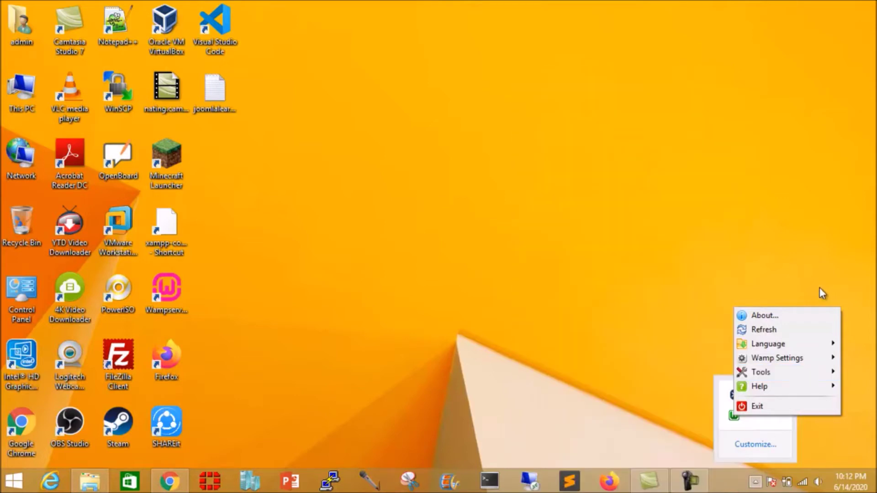
{"action": "mouse_move", "coordinate": [773, 361]}
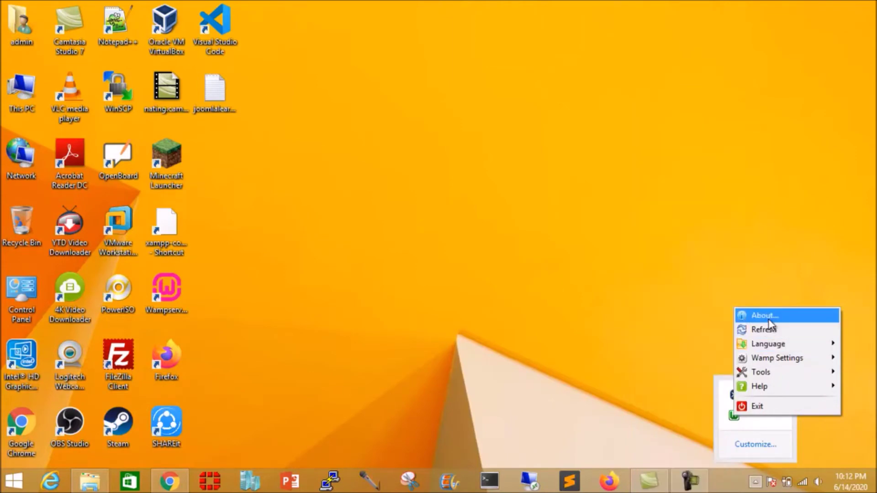
Step: Browse the About tabs from What's New to Apps, showing Apache 2.4.41, PHP 7.3.12, MySQL 5.7.28, MariaDB 10.4.10
{"action": "left_click", "coordinate": [769, 319]}
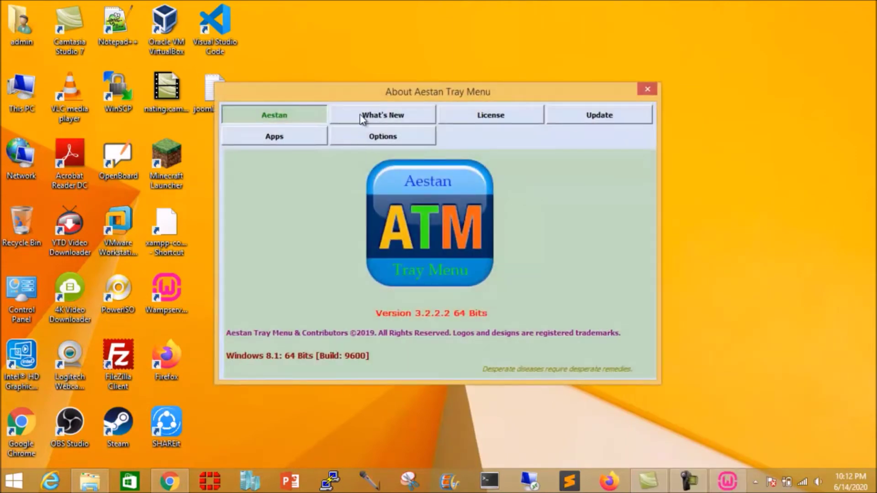
{"action": "left_click", "coordinate": [362, 118]}
{"action": "left_click", "coordinate": [484, 113]}
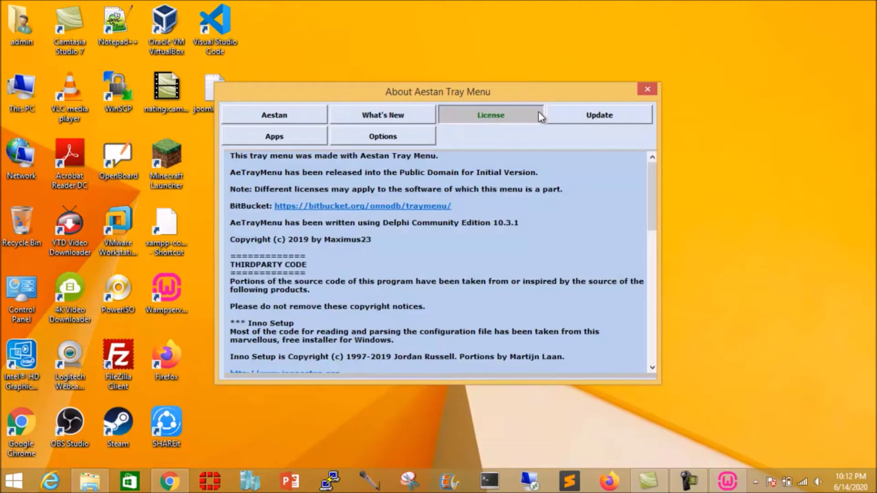
{"action": "left_click", "coordinate": [580, 118]}
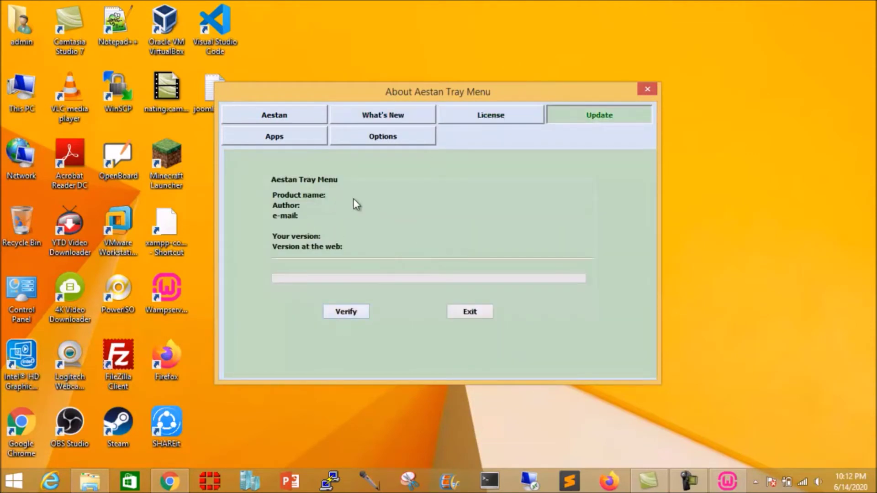
{"action": "left_click", "coordinate": [409, 135]}
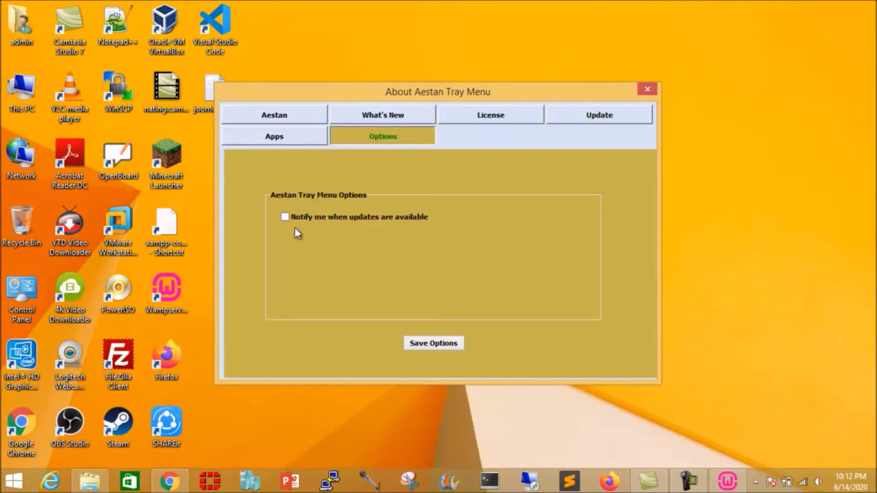
{"action": "left_click", "coordinate": [276, 139]}
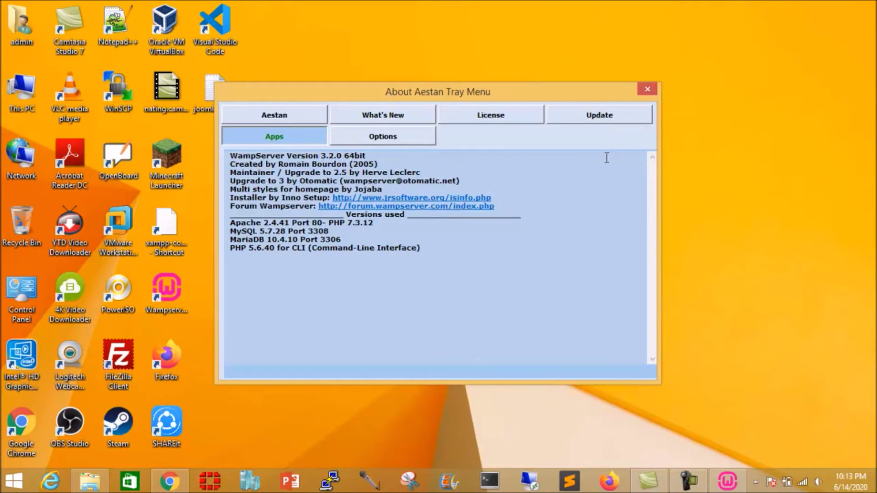
Step: Close the About dialog and bring the Chrome window back to the front
{"action": "left_click", "coordinate": [647, 90]}
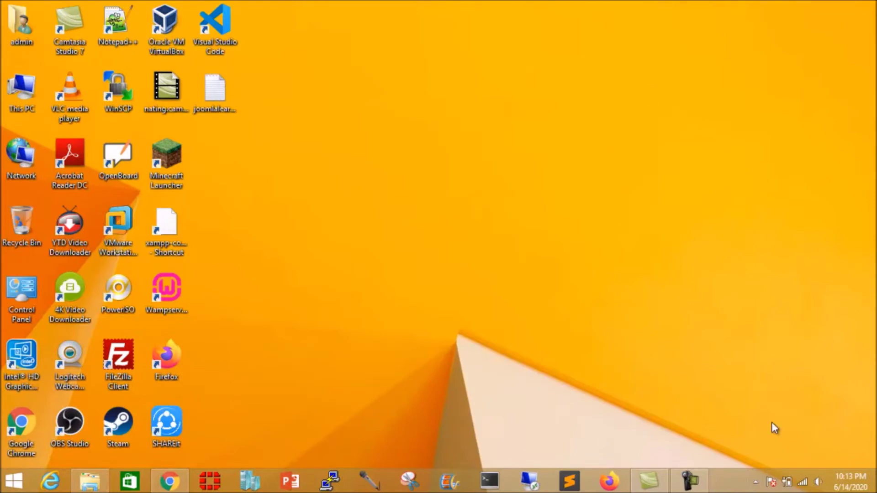
{"action": "left_click", "coordinate": [755, 482]}
{"action": "left_click", "coordinate": [747, 332]}
{"action": "left_click", "coordinate": [169, 481]}
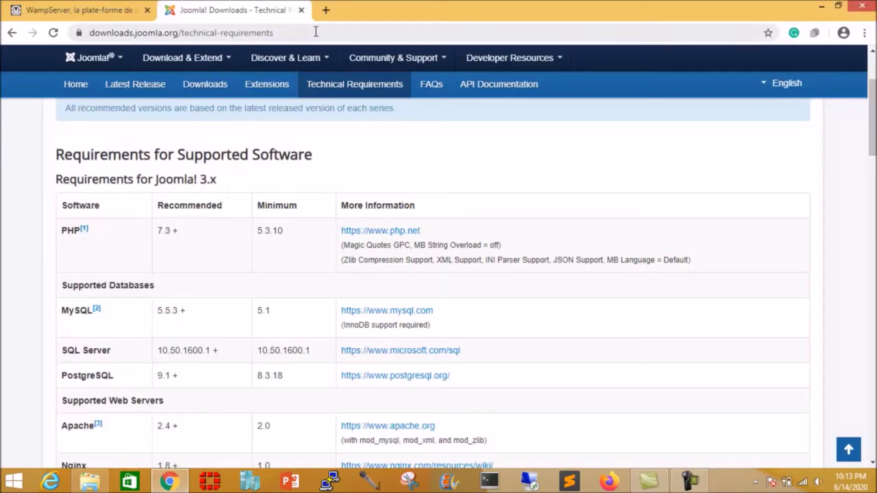
Step: Load localhost in a new Chrome tab
{"action": "left_click", "coordinate": [326, 10]}
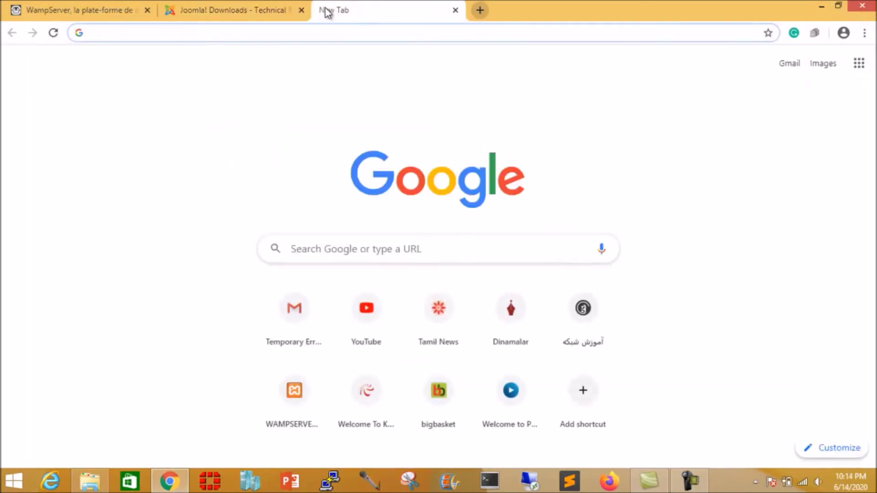
{"action": "type", "text": "li"}
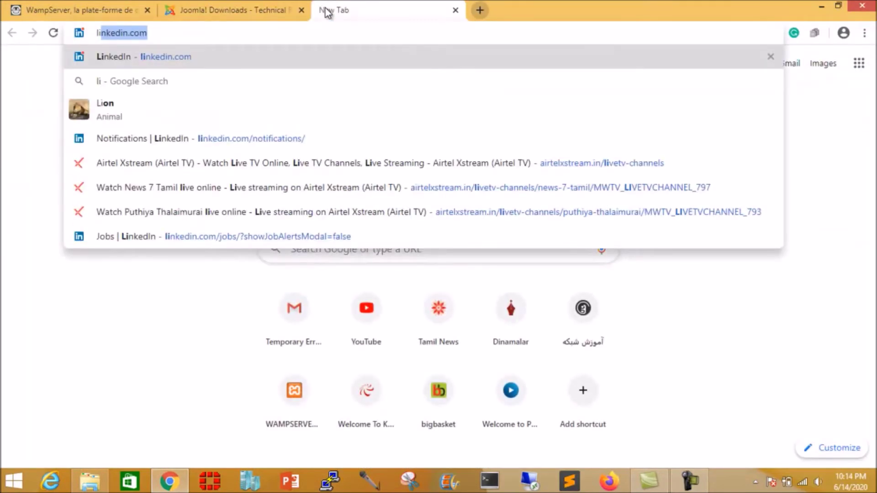
{"action": "type", "text": "o"}
{"action": "key", "text": "BackSpace"}
{"action": "key", "text": "BackSpace"}
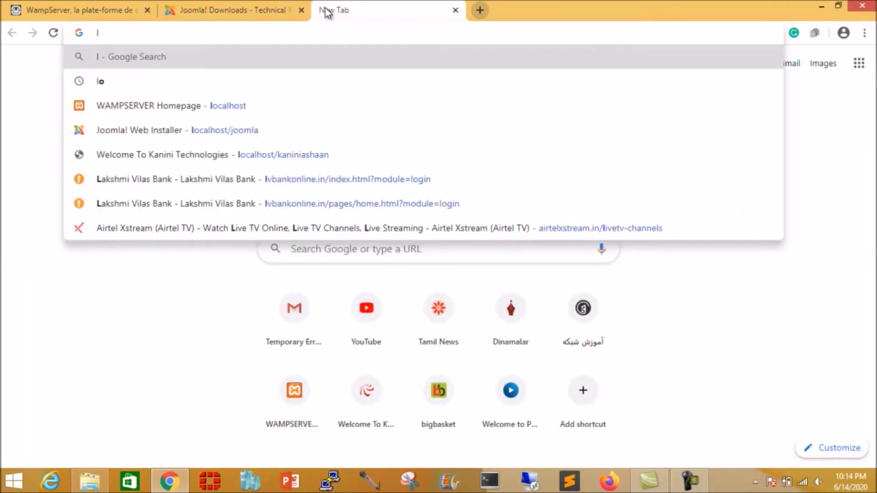
{"action": "type", "text": "ocalhost"}
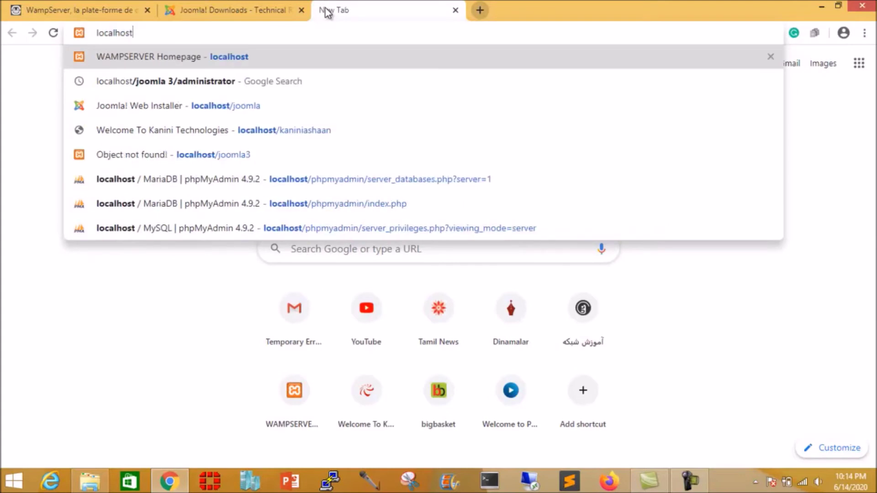
{"action": "key", "text": "Return"}
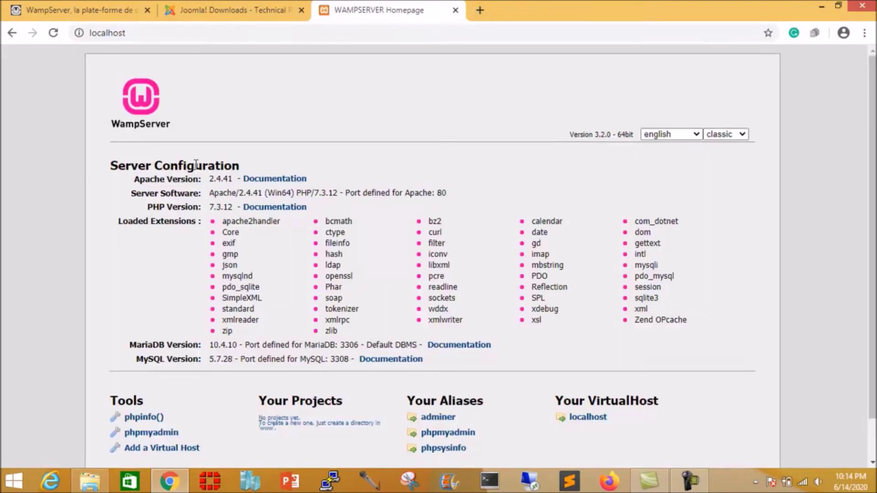
Step: Open the phpinfo() page from the localhost homepage and scroll through the PHP configuration
{"action": "scroll", "coordinate": [311, 286], "scroll_direction": "down", "scroll_amount": 1}
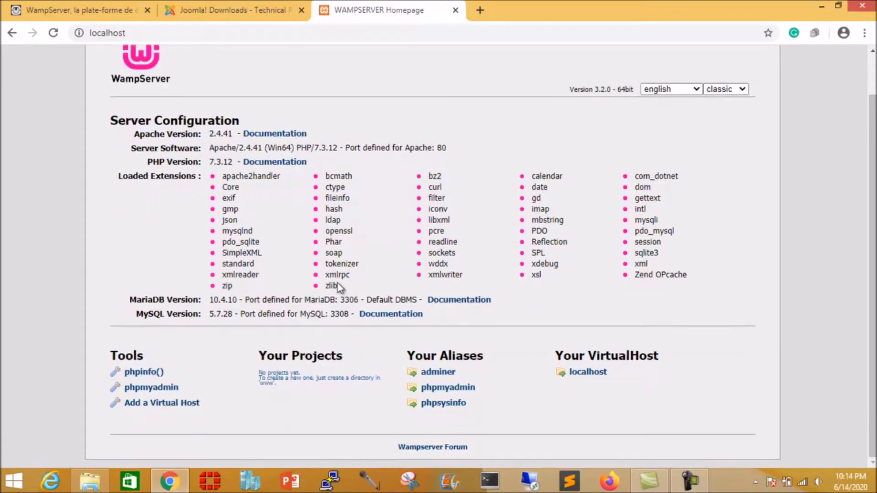
{"action": "left_click", "coordinate": [143, 372]}
{"action": "scroll", "coordinate": [362, 293], "scroll_direction": "down", "scroll_amount": 3}
{"action": "scroll", "coordinate": [363, 293], "scroll_direction": "up", "scroll_amount": 3}
{"action": "scroll", "coordinate": [363, 296], "scroll_direction": "down", "scroll_amount": 6}
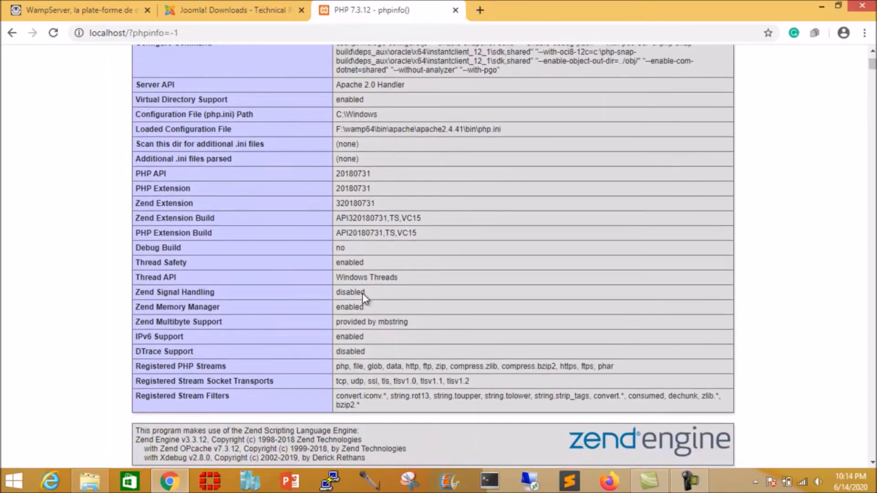
{"action": "scroll", "coordinate": [363, 296], "scroll_direction": "up", "scroll_amount": 4}
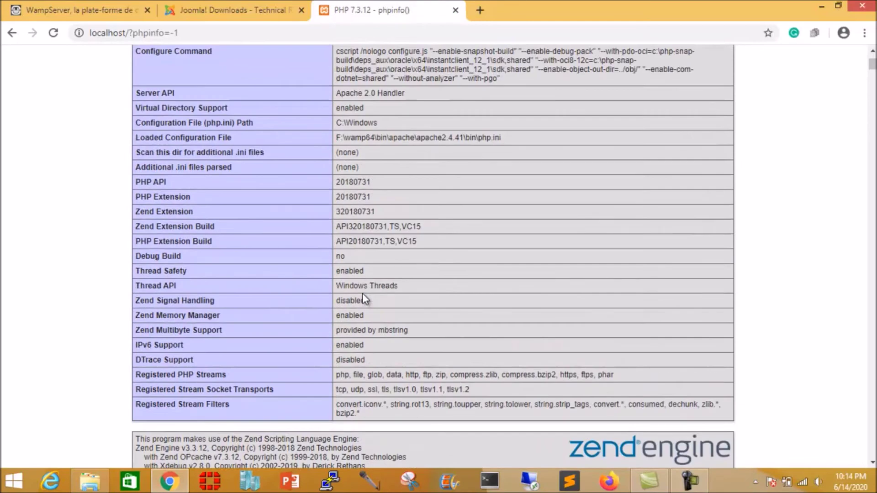
{"action": "scroll", "coordinate": [362, 294], "scroll_direction": "down", "scroll_amount": 17}
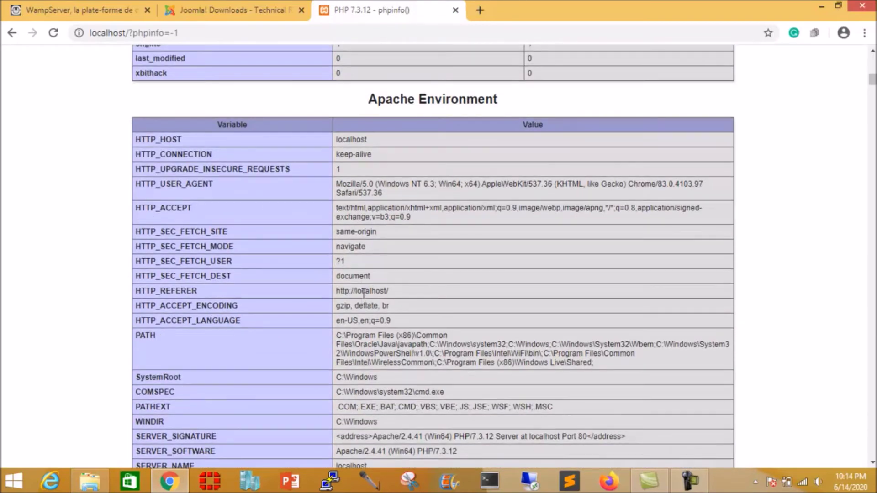
{"action": "scroll", "coordinate": [362, 293], "scroll_direction": "down", "scroll_amount": 14}
{"action": "scroll", "coordinate": [364, 292], "scroll_direction": "up", "scroll_amount": 6}
{"action": "scroll", "coordinate": [364, 293], "scroll_direction": "up", "scroll_amount": 16}
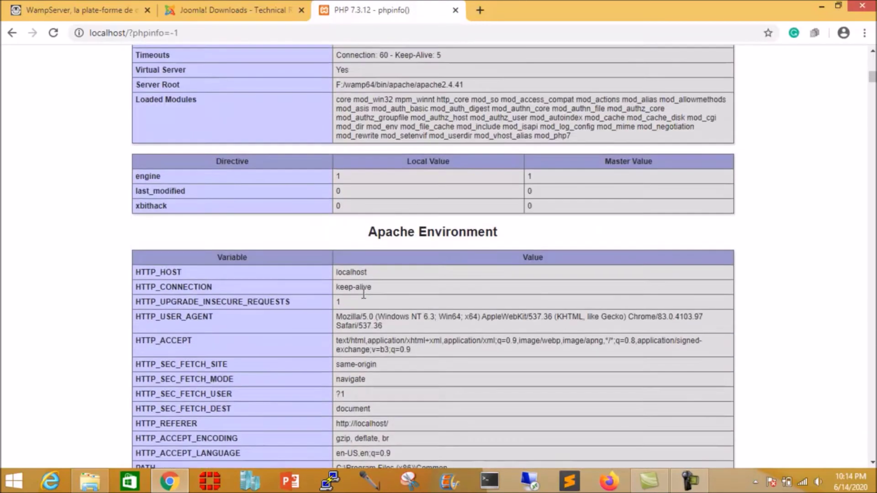
{"action": "scroll", "coordinate": [363, 293], "scroll_direction": "down", "scroll_amount": 12}
{"action": "scroll", "coordinate": [363, 293], "scroll_direction": "down", "scroll_amount": 15}
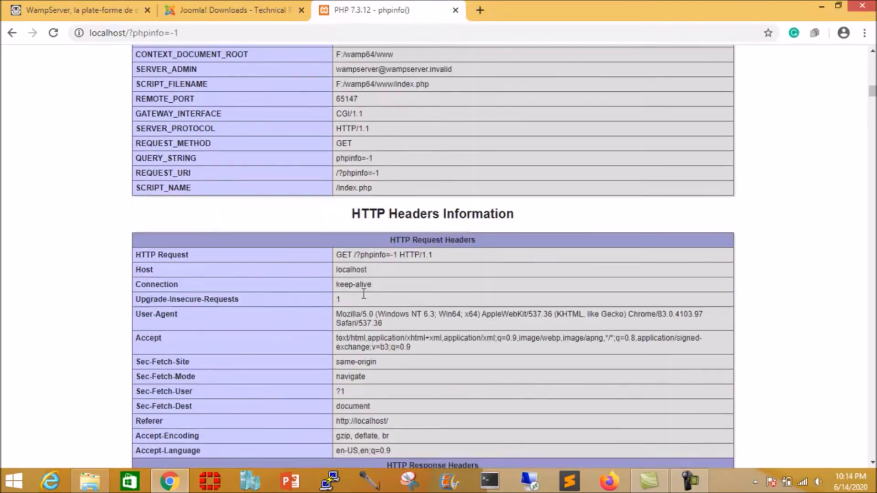
{"action": "scroll", "coordinate": [363, 294], "scroll_direction": "up", "scroll_amount": 5}
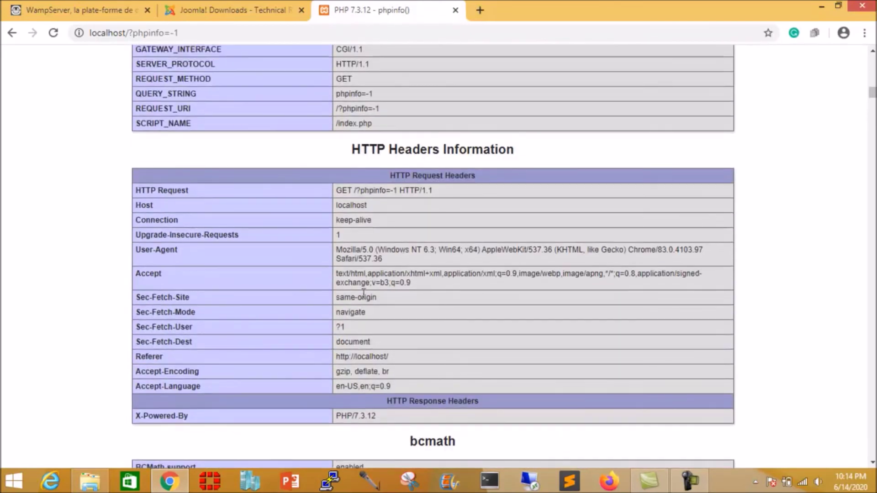
{"action": "scroll", "coordinate": [363, 294], "scroll_direction": "up", "scroll_amount": 6}
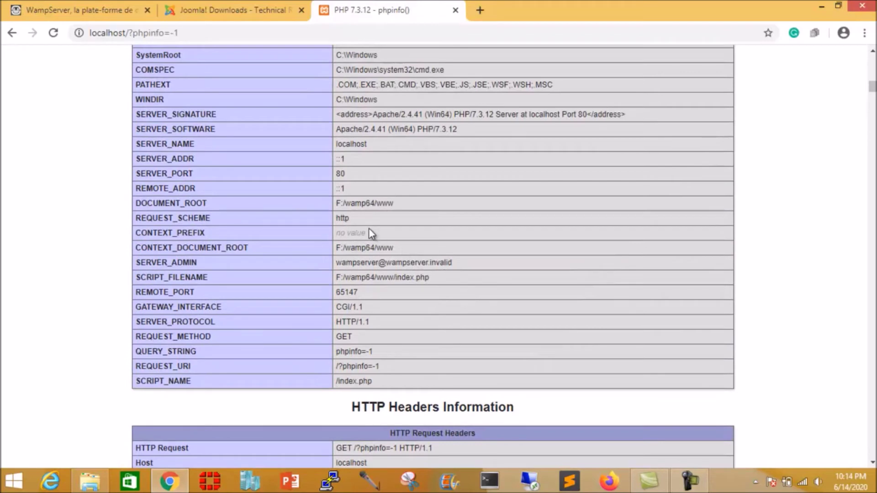
{"action": "scroll", "coordinate": [431, 235], "scroll_direction": "down", "scroll_amount": 3}
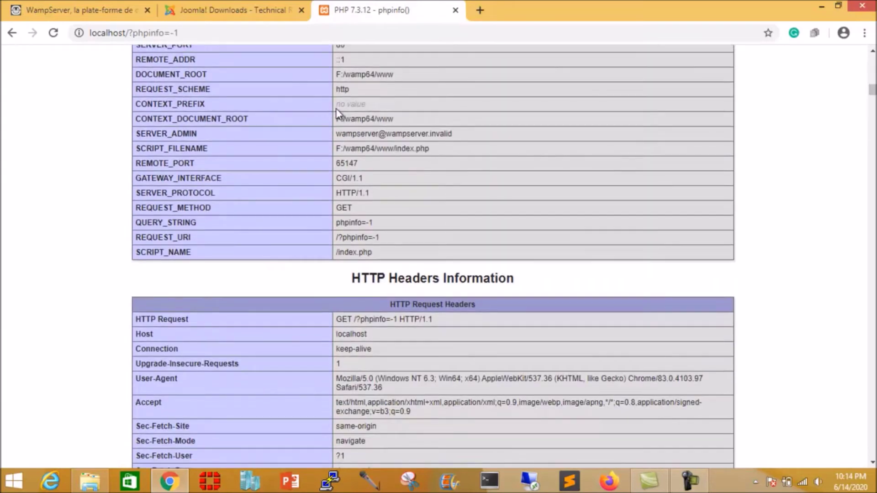
Step: Highlight the wamp64/www document root path, then return home and open phpMyAdmin
{"action": "left_click_drag", "start_coordinate": [348, 118], "coordinate": [420, 120]}
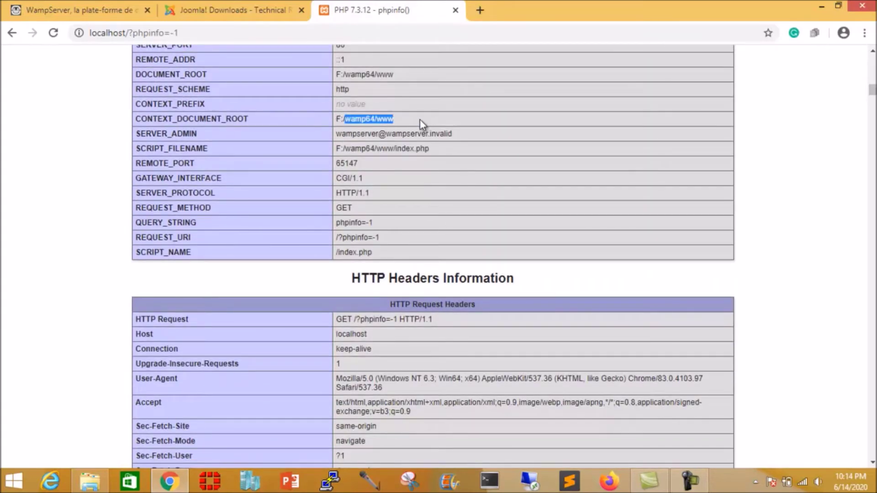
{"action": "left_click", "coordinate": [392, 118]}
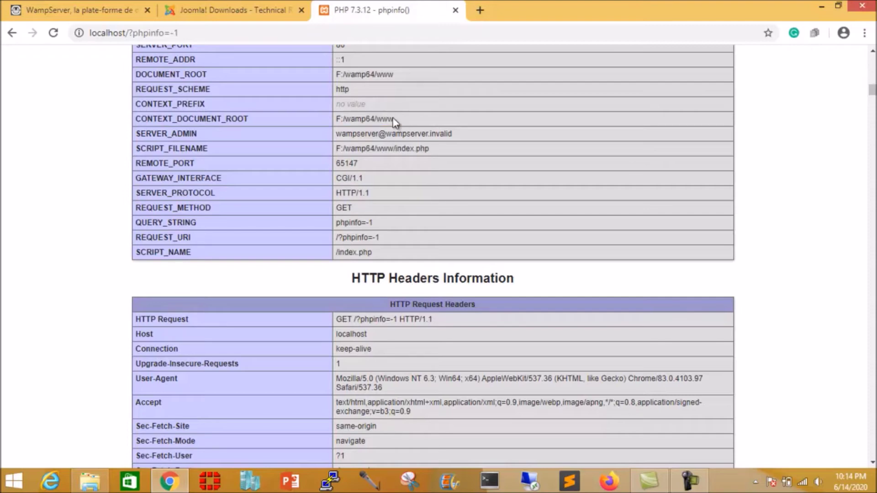
{"action": "left_click_drag", "start_coordinate": [394, 119], "coordinate": [353, 118]}
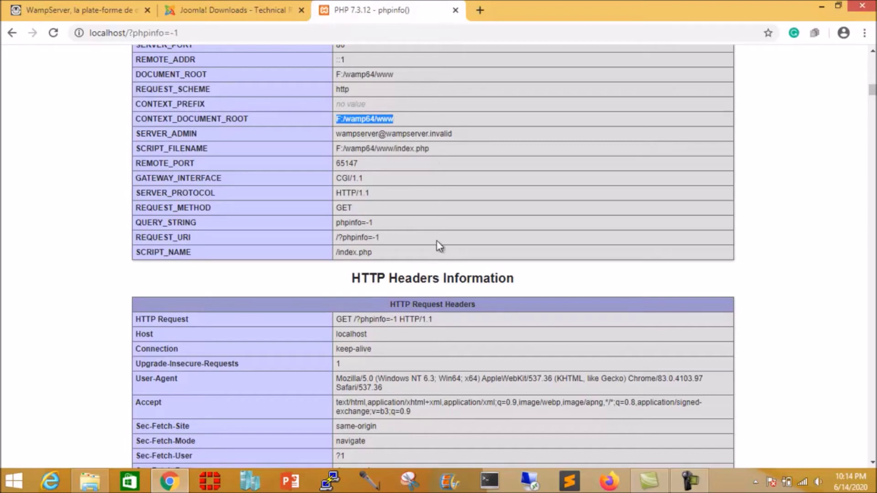
{"action": "key", "text": "alt+Left"}
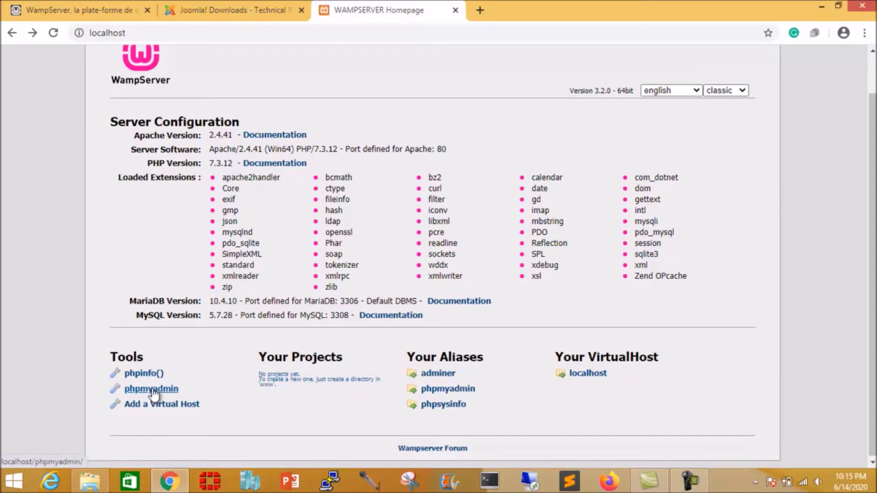
{"action": "left_click", "coordinate": [152, 389]}
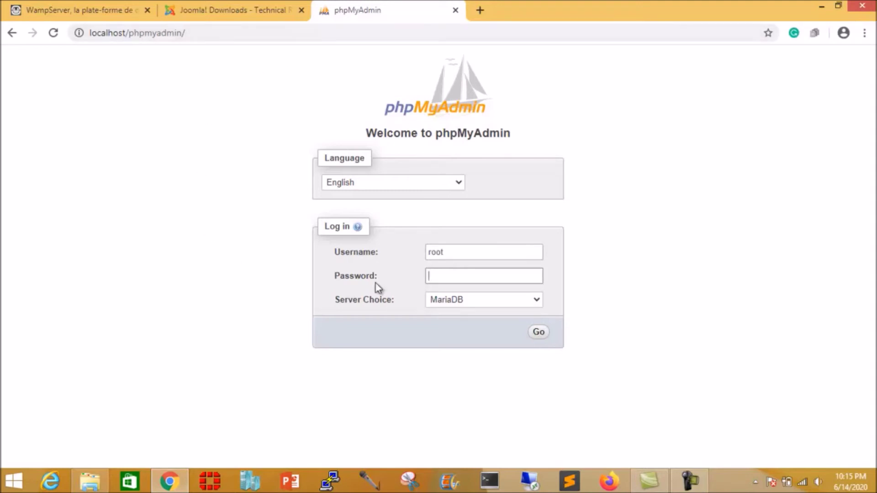
Step: Leave the username as root and the password field empty
{"action": "left_click", "coordinate": [457, 253]}
{"action": "left_click_drag", "start_coordinate": [454, 255], "coordinate": [371, 258]}
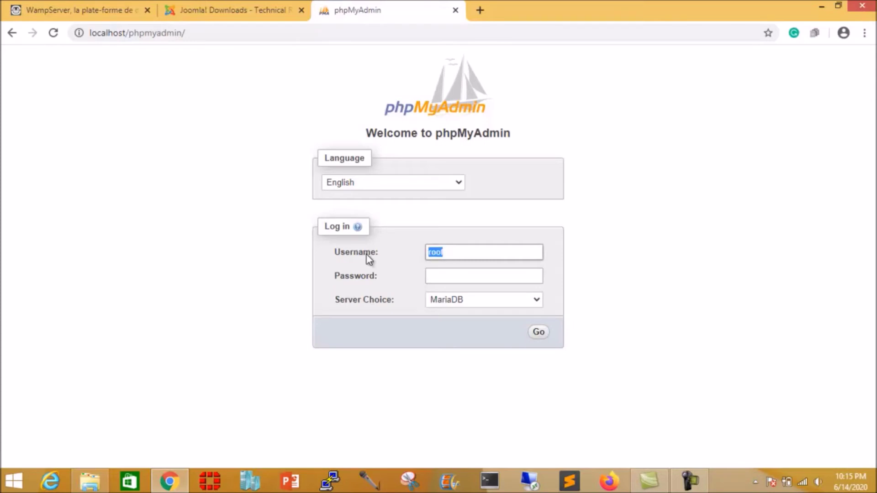
{"action": "left_click", "coordinate": [452, 252]}
{"action": "left_click", "coordinate": [451, 276]}
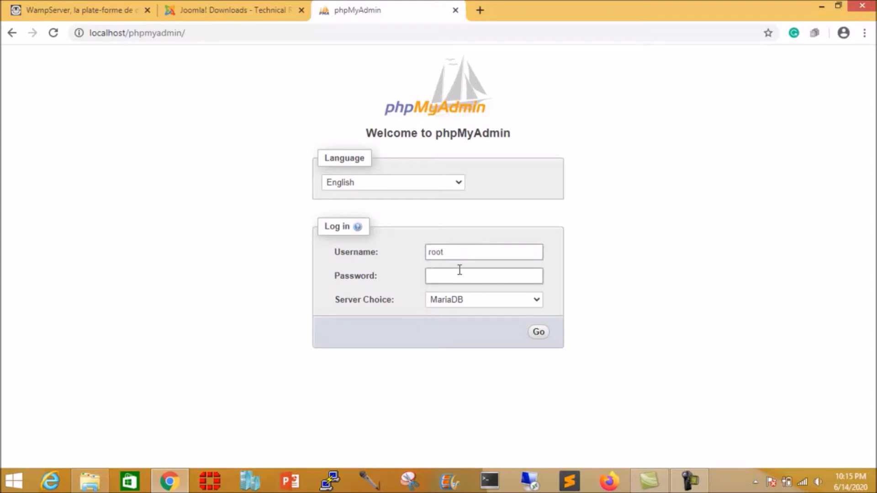
{"action": "left_click", "coordinate": [454, 248]}
{"action": "left_click", "coordinate": [445, 277]}
{"action": "left_click", "coordinate": [451, 254]}
{"action": "left_click", "coordinate": [442, 277]}
{"action": "left_click", "coordinate": [454, 251]}
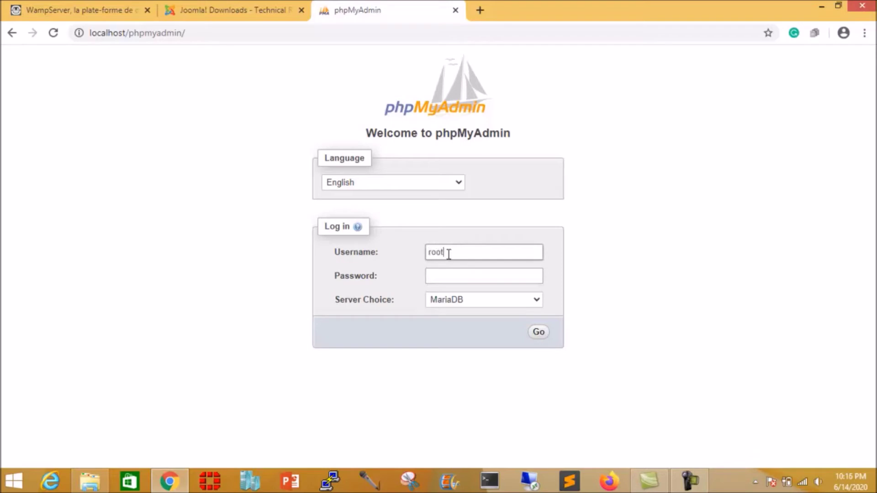
{"action": "left_click", "coordinate": [439, 275]}
{"action": "left_click", "coordinate": [450, 252]}
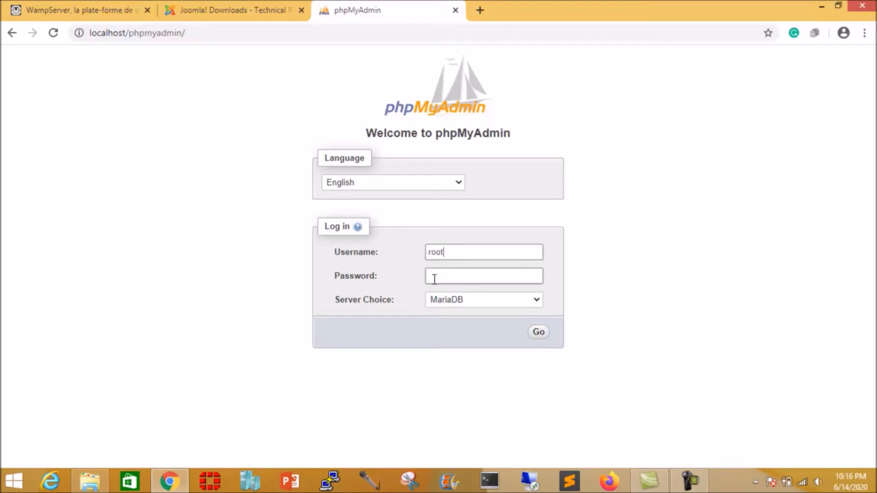
Step: Keep MariaDB as the server choice and log in
{"action": "left_click", "coordinate": [538, 301]}
{"action": "left_click", "coordinate": [537, 301]}
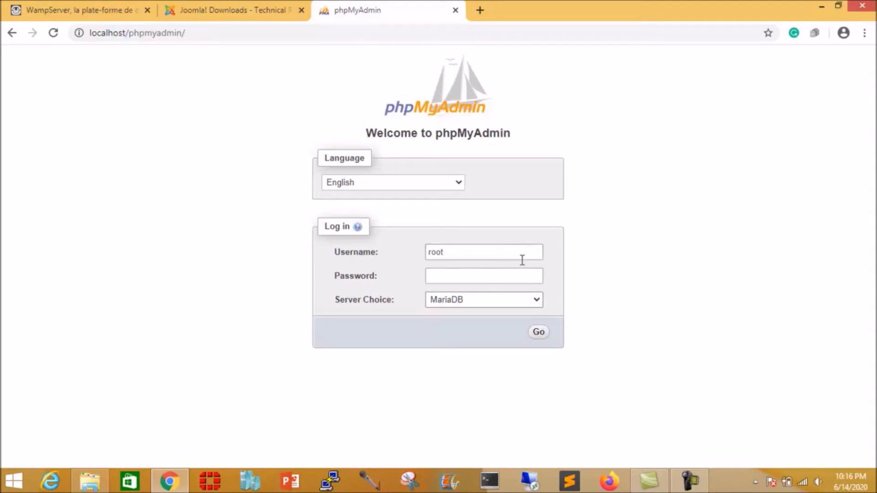
{"action": "left_click", "coordinate": [542, 333]}
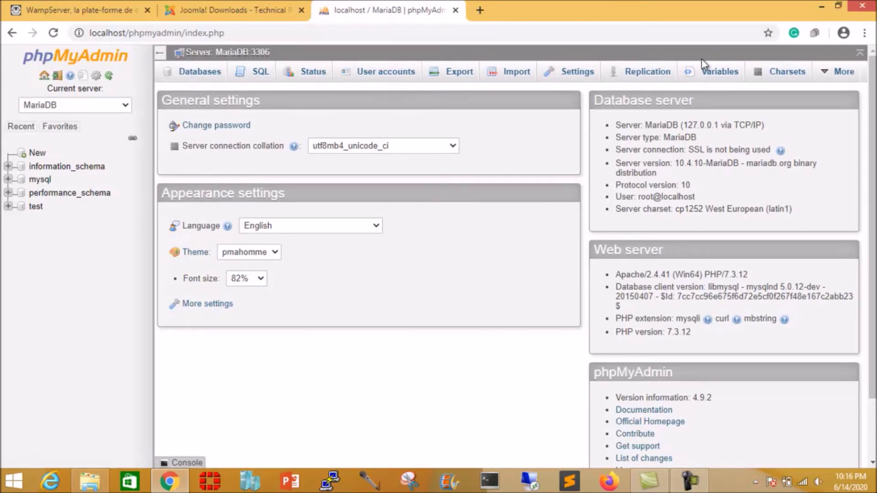
Step: On the Databases page, enter joomla as the new database name
{"action": "left_click", "coordinate": [203, 77]}
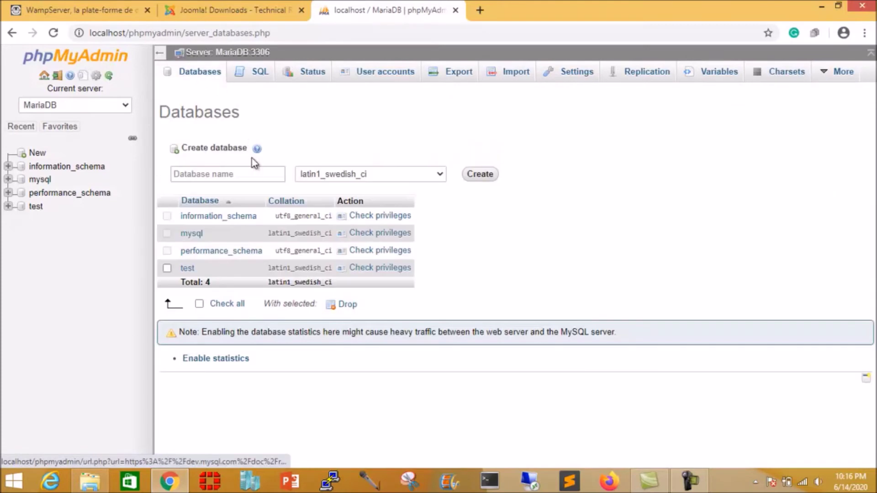
{"action": "left_click", "coordinate": [261, 173]}
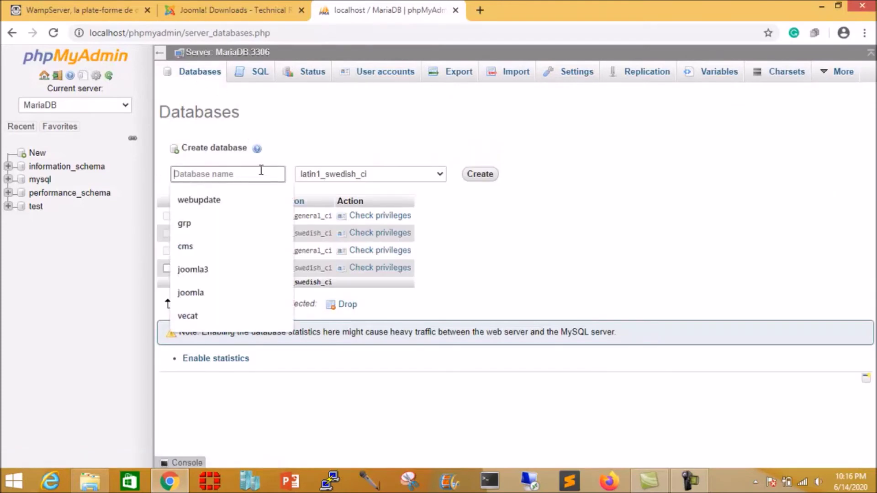
{"action": "type", "text": "joomla"}
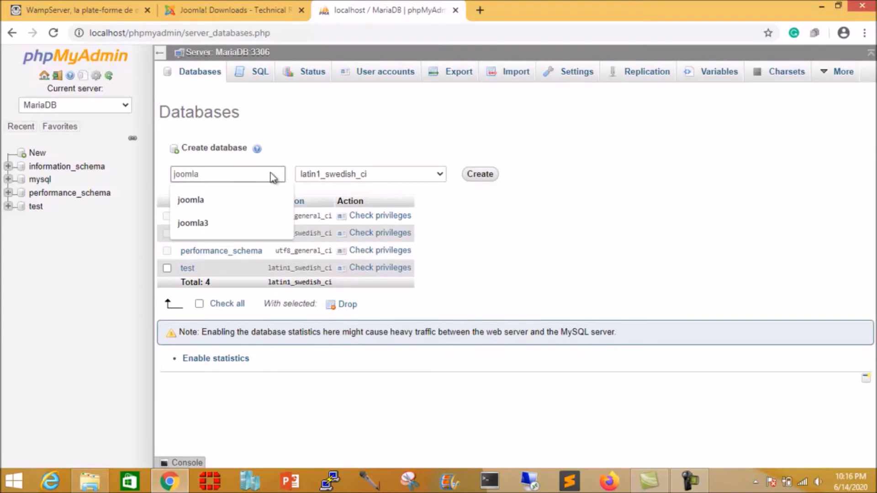
{"action": "left_click", "coordinate": [493, 259]}
{"action": "left_click", "coordinate": [223, 172]}
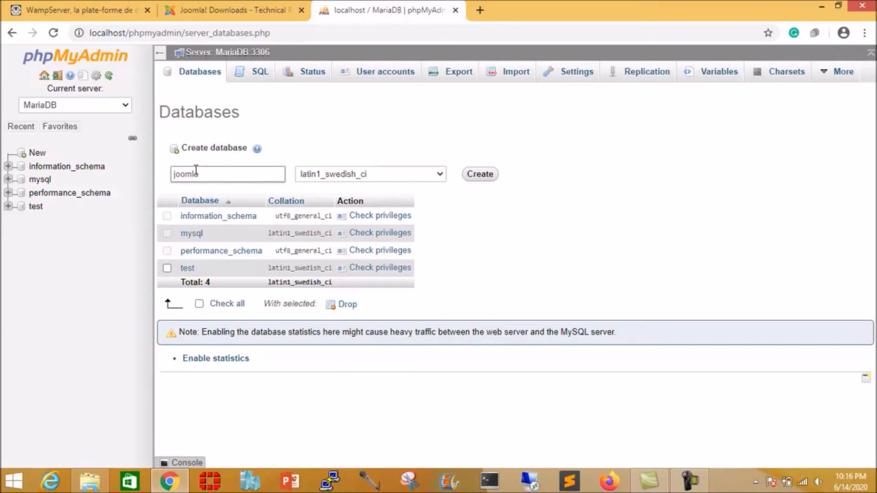
{"action": "left_click", "coordinate": [355, 186]}
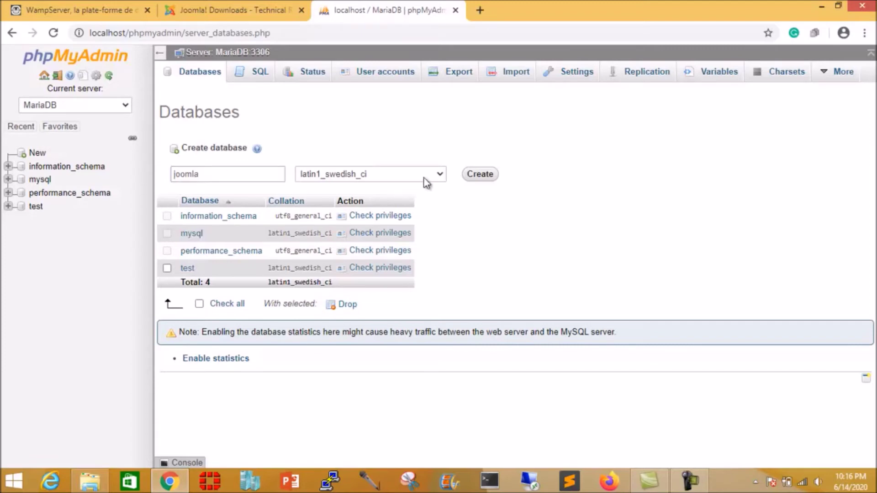
Step: Choose the utf8_general_ci collation and create the joomla database
{"action": "left_click", "coordinate": [440, 175]}
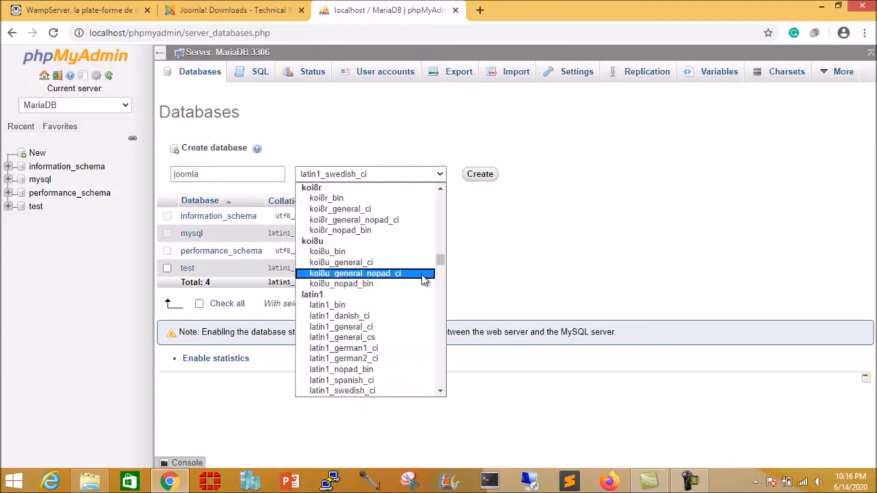
{"action": "scroll", "coordinate": [424, 279], "scroll_direction": "down", "scroll_amount": 5}
{"action": "scroll", "coordinate": [425, 279], "scroll_direction": "down", "scroll_amount": 20}
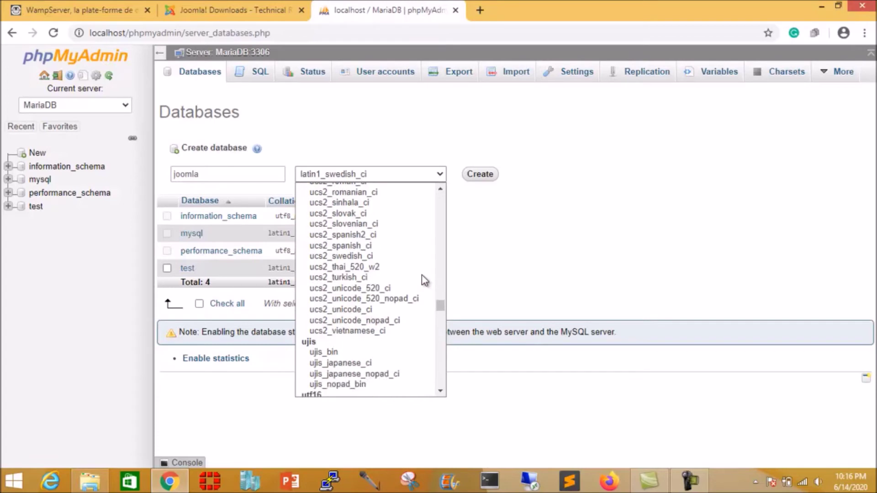
{"action": "scroll", "coordinate": [425, 279], "scroll_direction": "down", "scroll_amount": 8}
{"action": "scroll", "coordinate": [425, 279], "scroll_direction": "up", "scroll_amount": 8}
{"action": "scroll", "coordinate": [425, 280], "scroll_direction": "down", "scroll_amount": 1}
{"action": "scroll", "coordinate": [425, 279], "scroll_direction": "down", "scroll_amount": 10}
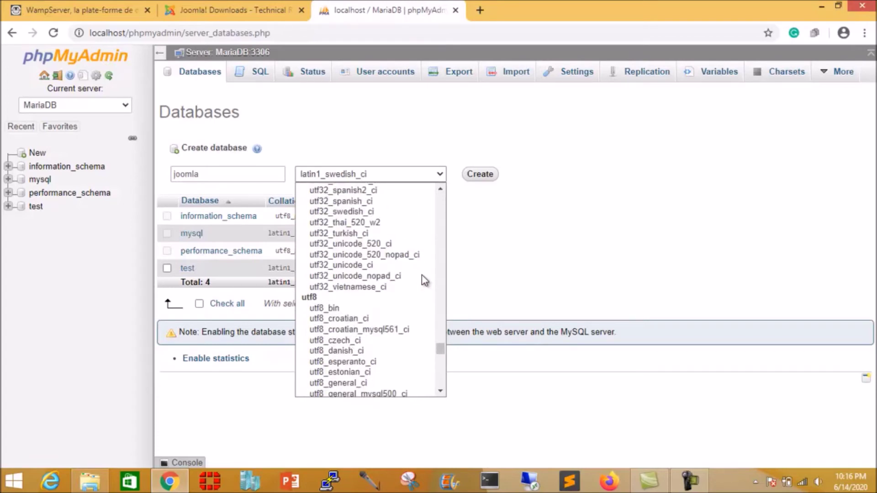
{"action": "scroll", "coordinate": [401, 324], "scroll_direction": "down", "scroll_amount": 8}
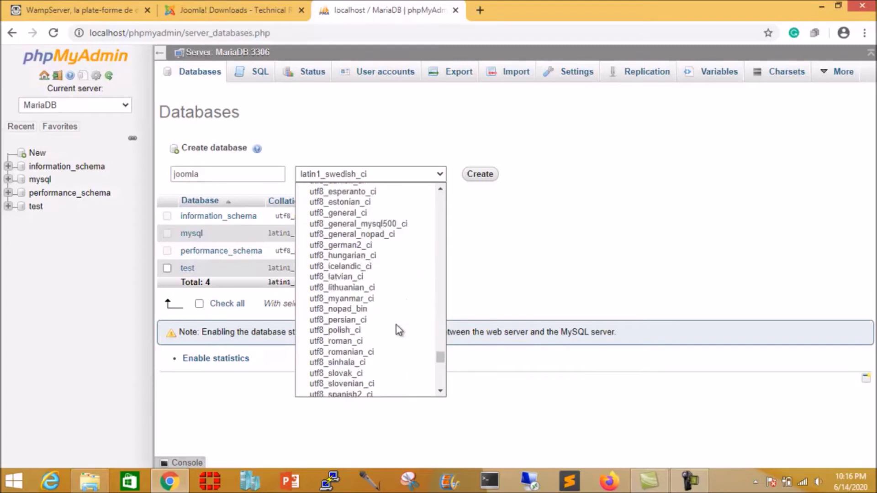
{"action": "scroll", "coordinate": [400, 327], "scroll_direction": "up", "scroll_amount": 4}
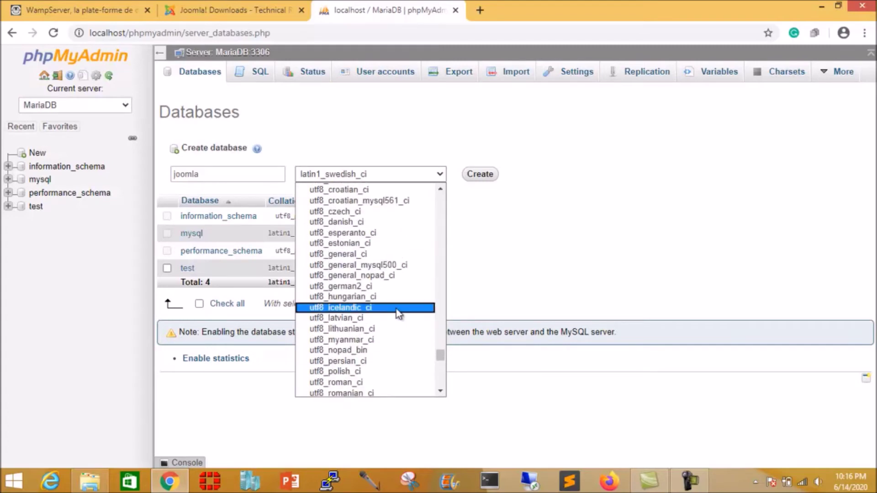
{"action": "key", "text": "Up"}
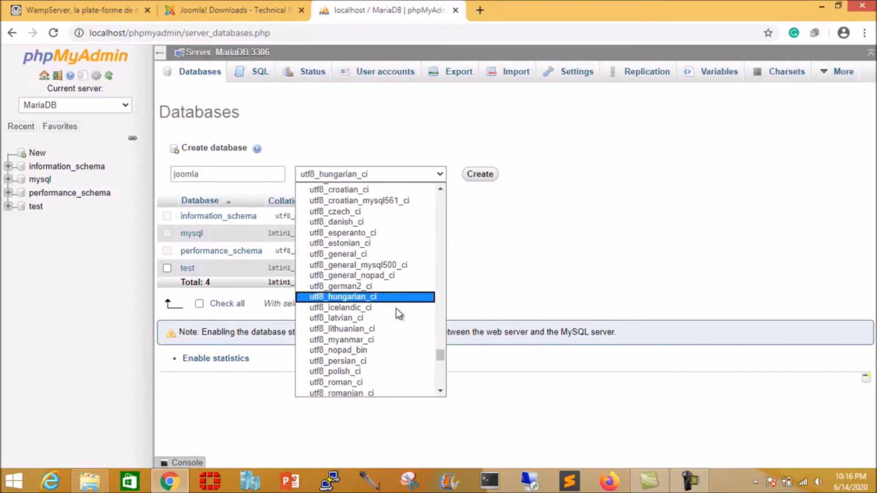
{"action": "key", "text": "Up"}
{"action": "key", "text": "Up"}
{"action": "key", "text": "Up"}
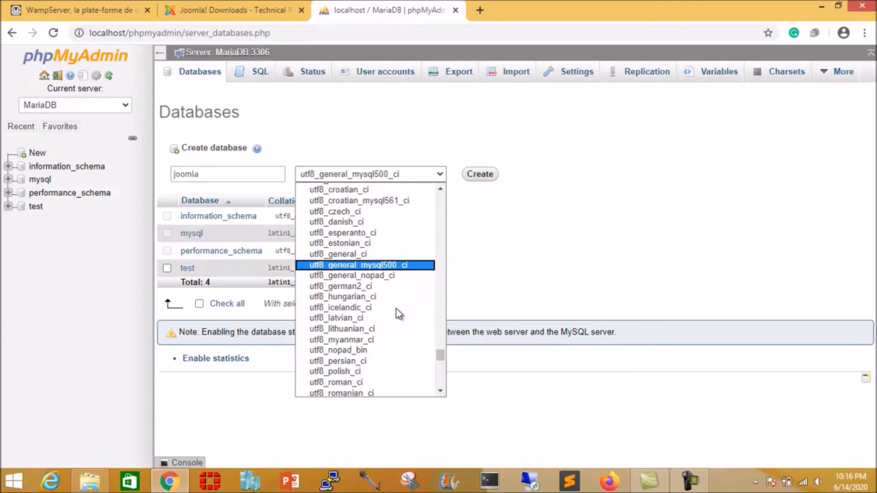
{"action": "key", "text": "Up"}
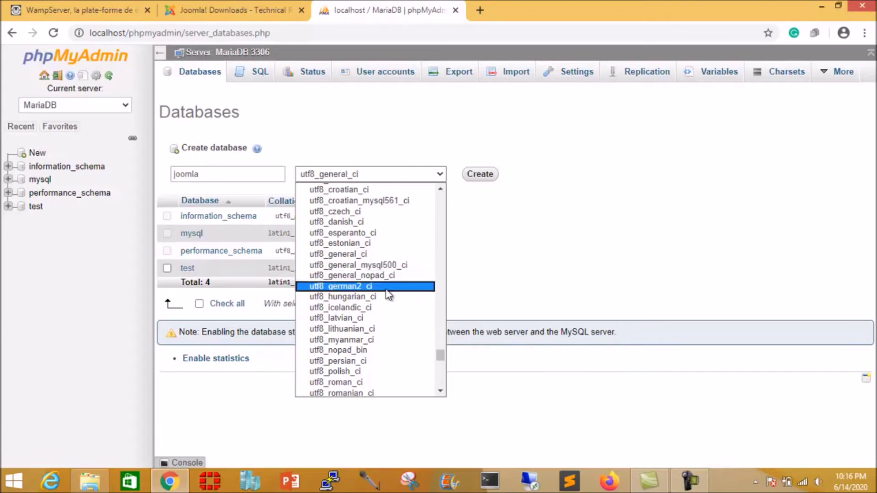
{"action": "left_click", "coordinate": [358, 260]}
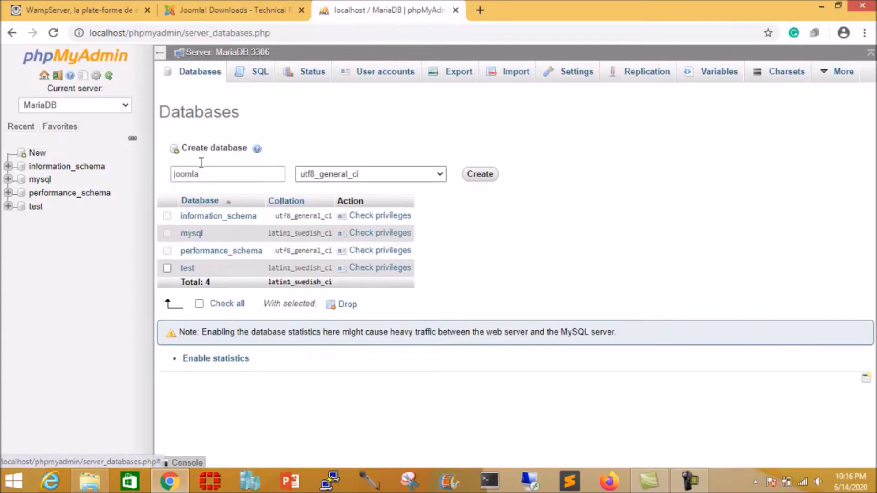
{"action": "left_click", "coordinate": [487, 179]}
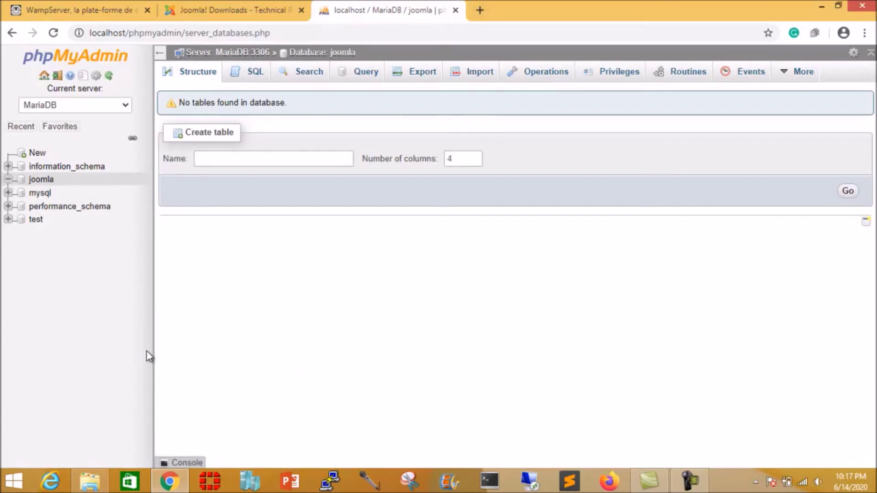
Step: Navigate File Explorer to the F:\wamp64\www folder
{"action": "left_click", "coordinate": [821, 6]}
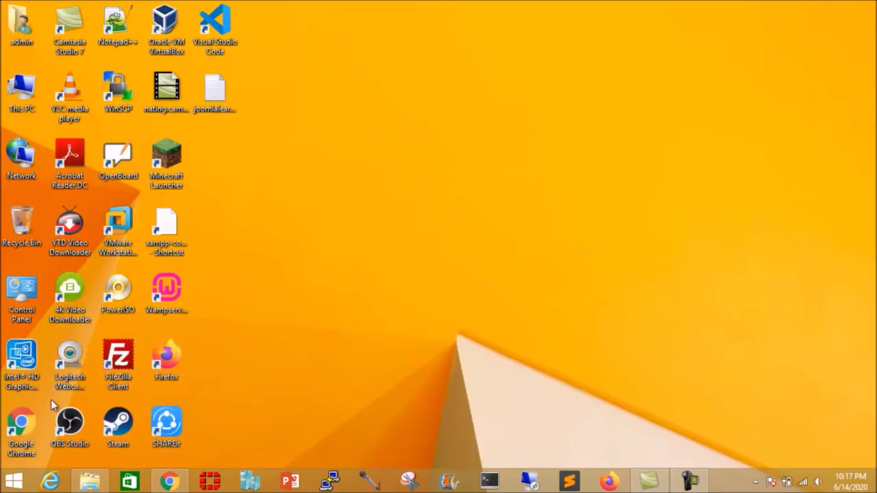
{"action": "left_click", "coordinate": [94, 475]}
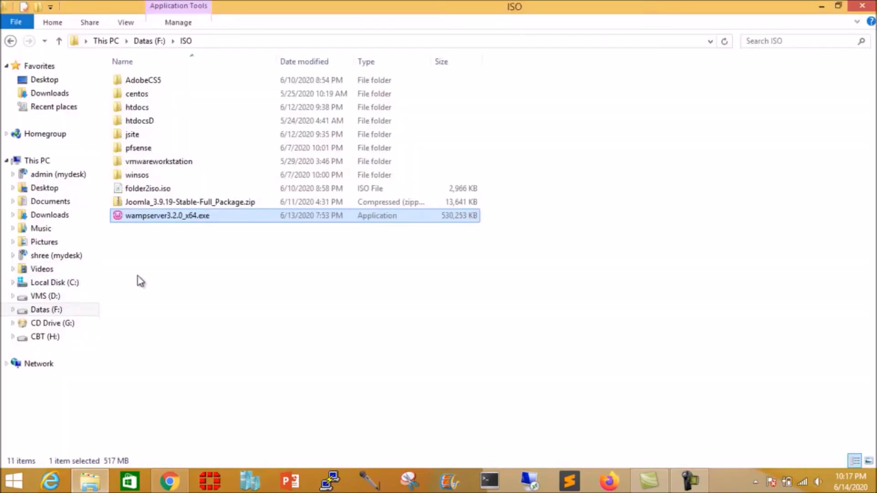
{"action": "left_click", "coordinate": [58, 310]}
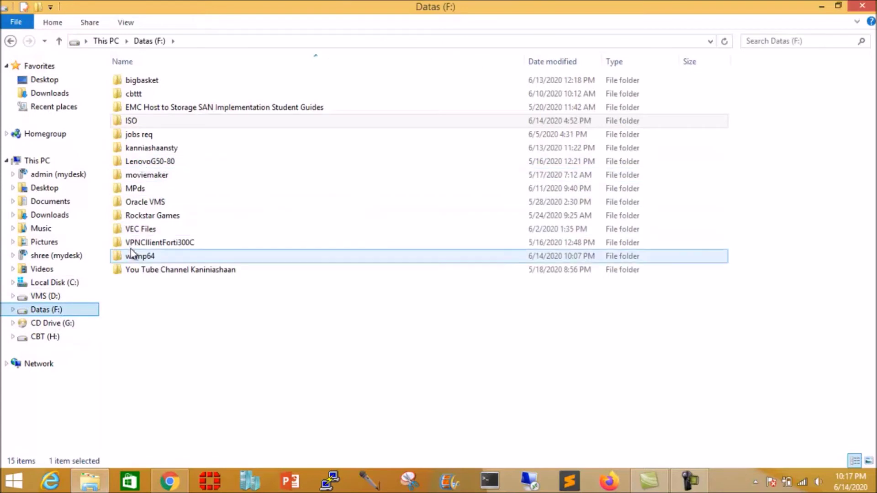
{"action": "double_click", "coordinate": [131, 255]}
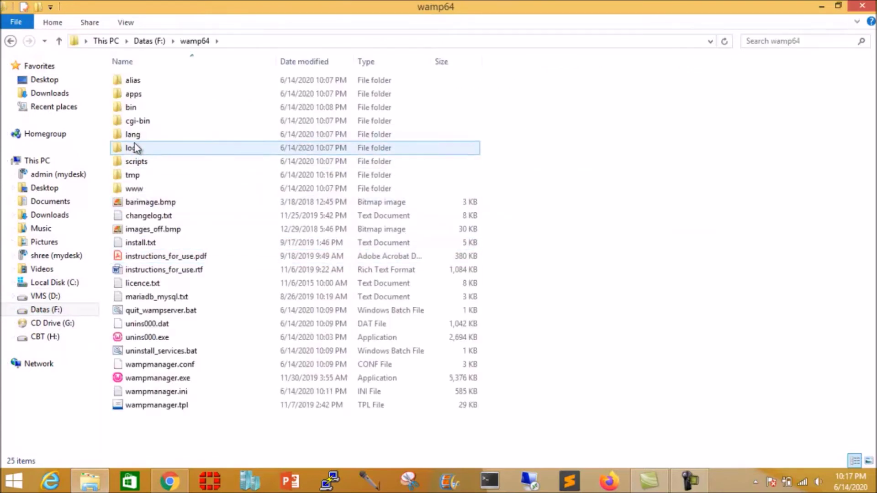
{"action": "double_click", "coordinate": [127, 188]}
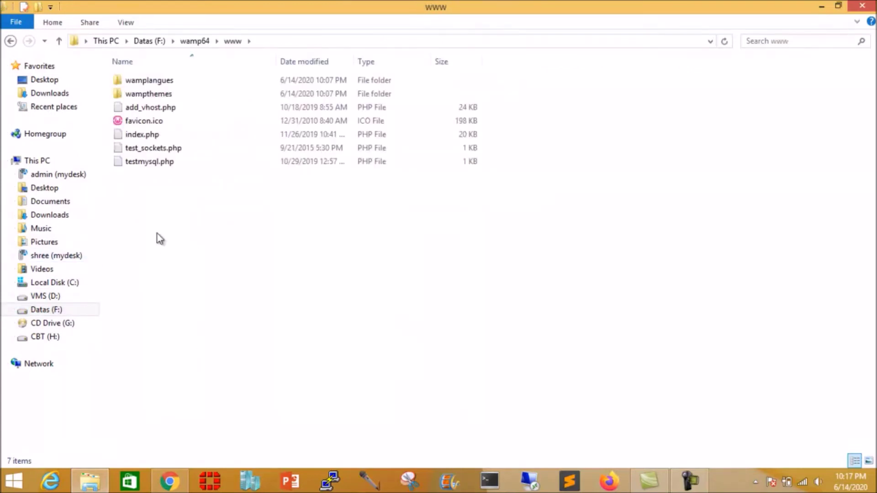
{"action": "right_click", "coordinate": [141, 216]}
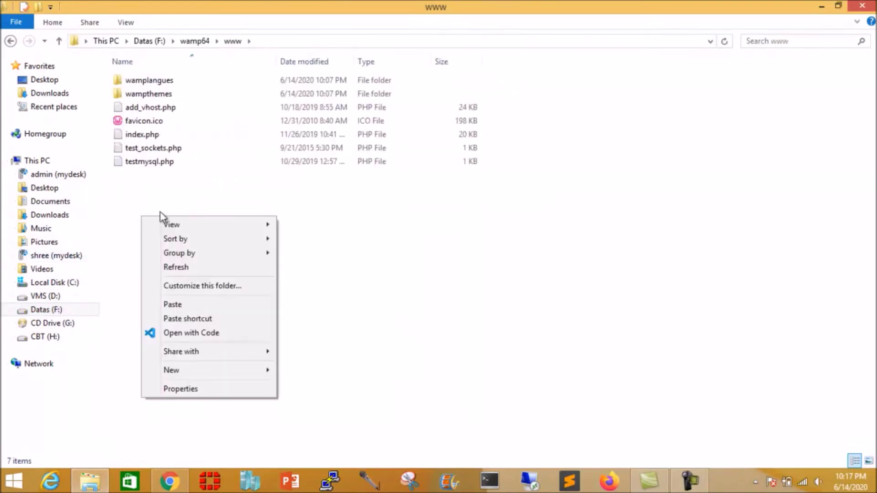
{"action": "left_click", "coordinate": [194, 371]}
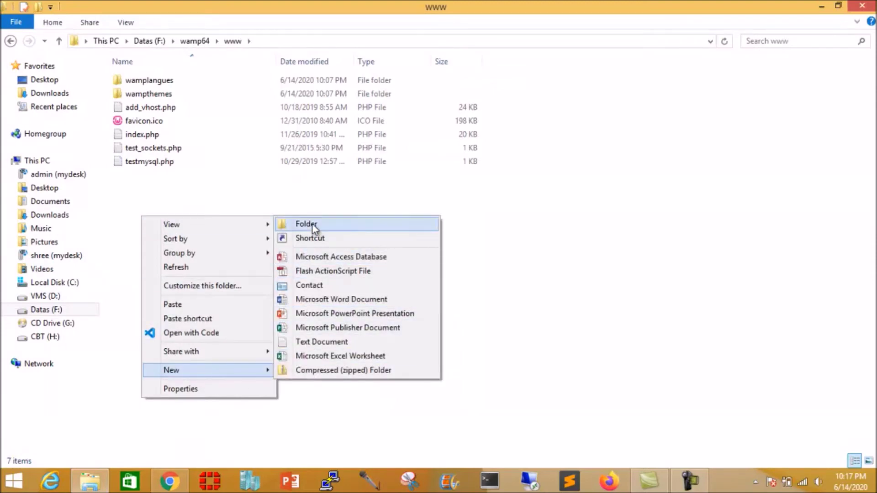
{"action": "left_click", "coordinate": [306, 224]}
{"action": "type", "text": "joomla"}
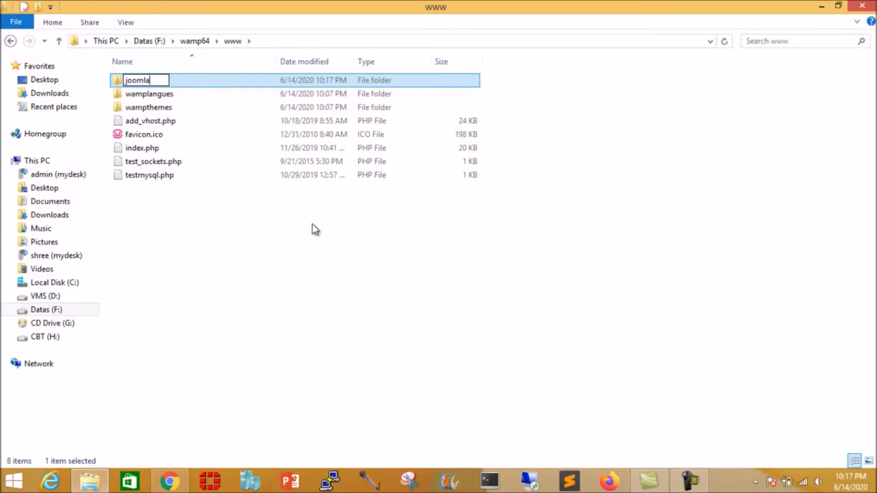
{"action": "left_click", "coordinate": [184, 238]}
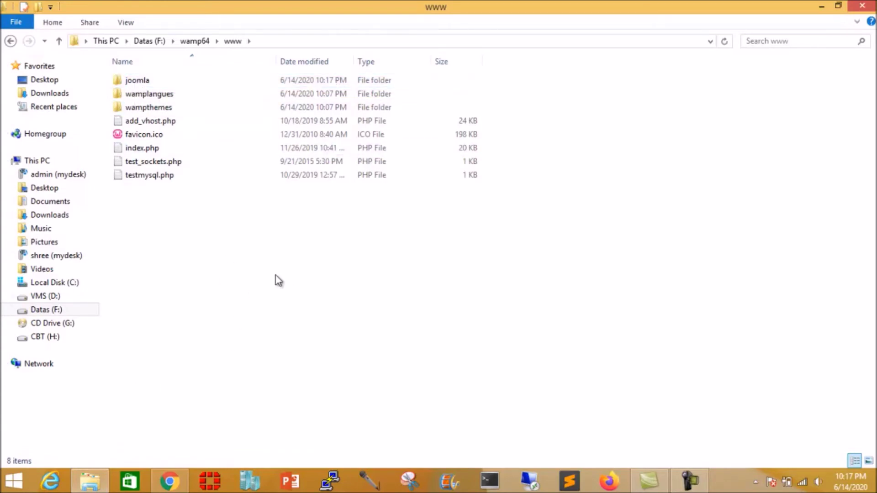
Step: Open the joomla folder, then view the Joomla downloads page in Chrome
{"action": "double_click", "coordinate": [137, 82]}
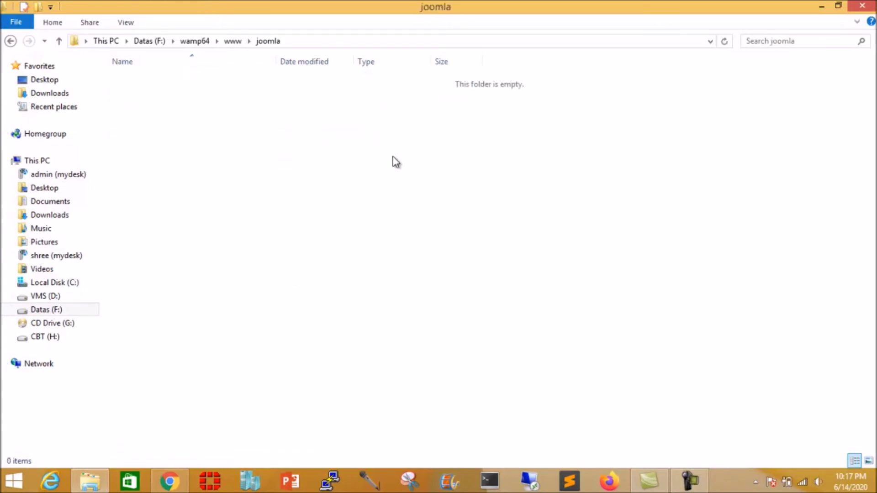
{"action": "left_click", "coordinate": [821, 6]}
{"action": "left_click", "coordinate": [170, 481]}
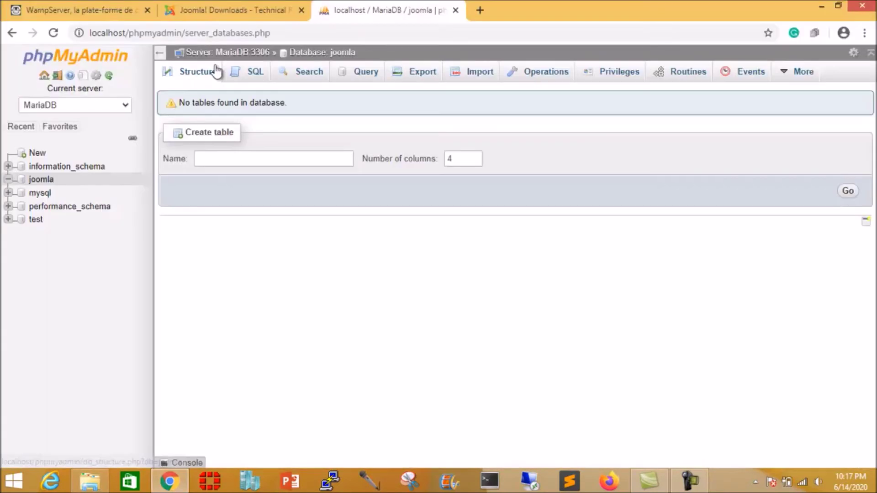
{"action": "left_click", "coordinate": [213, 10]}
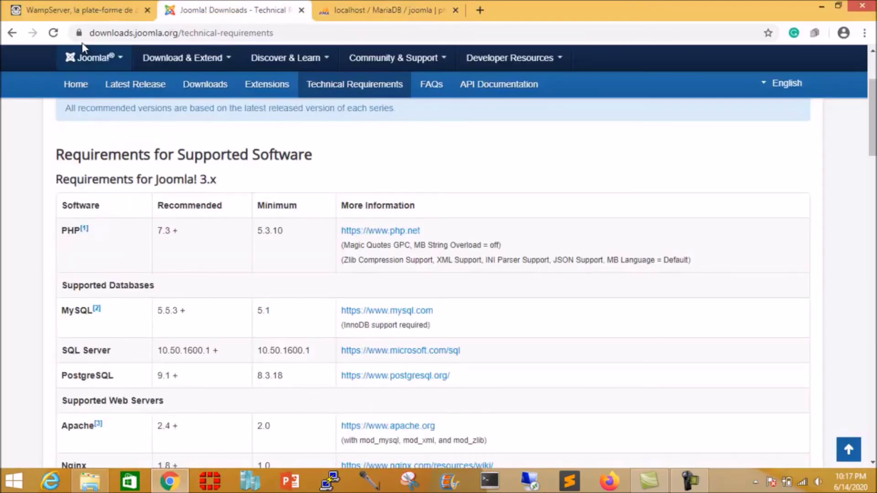
{"action": "mouse_move", "coordinate": [174, 63]}
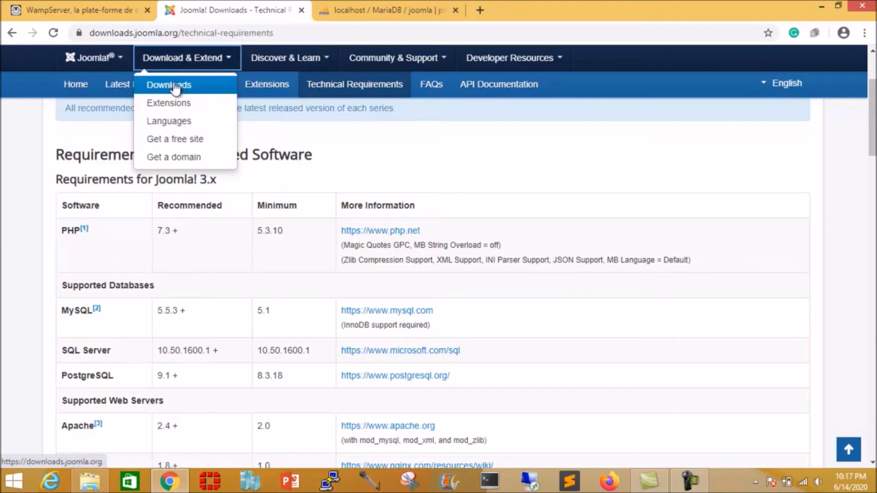
{"action": "left_click", "coordinate": [179, 84]}
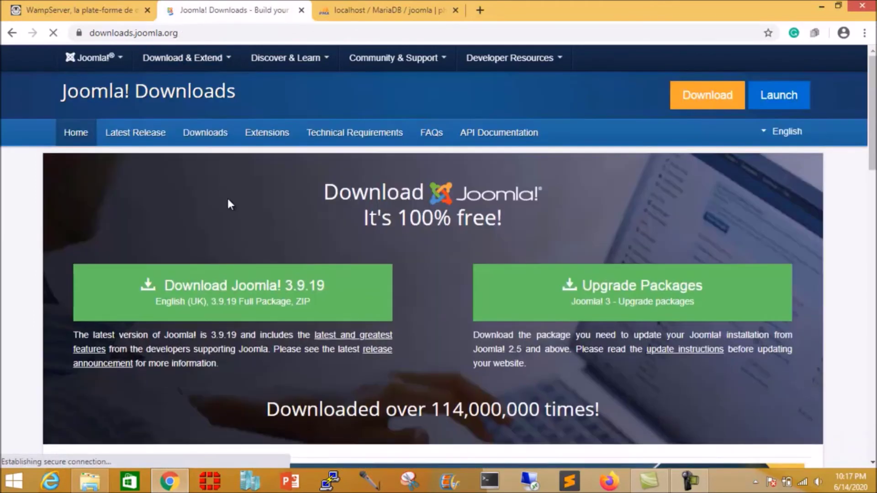
Step: Copy Joomla_3.9.19-Stable-Full_Package.zip from F:\ISO
{"action": "left_click", "coordinate": [92, 481]}
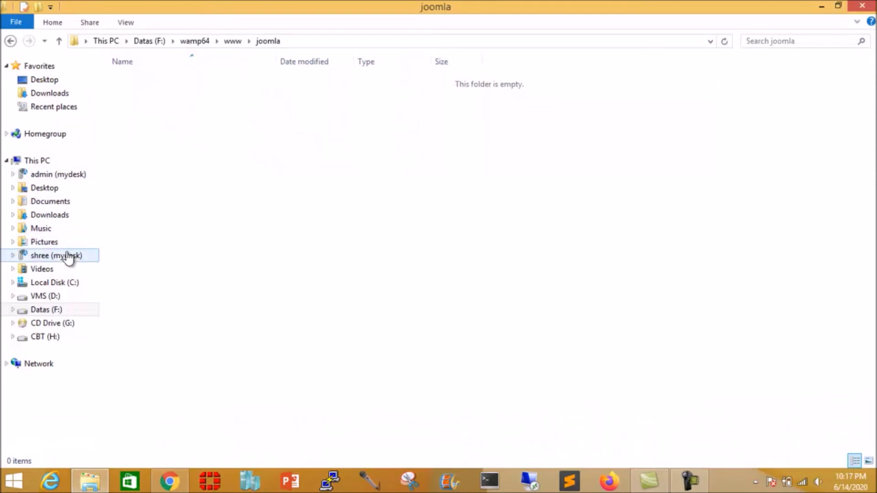
{"action": "left_click", "coordinate": [51, 311]}
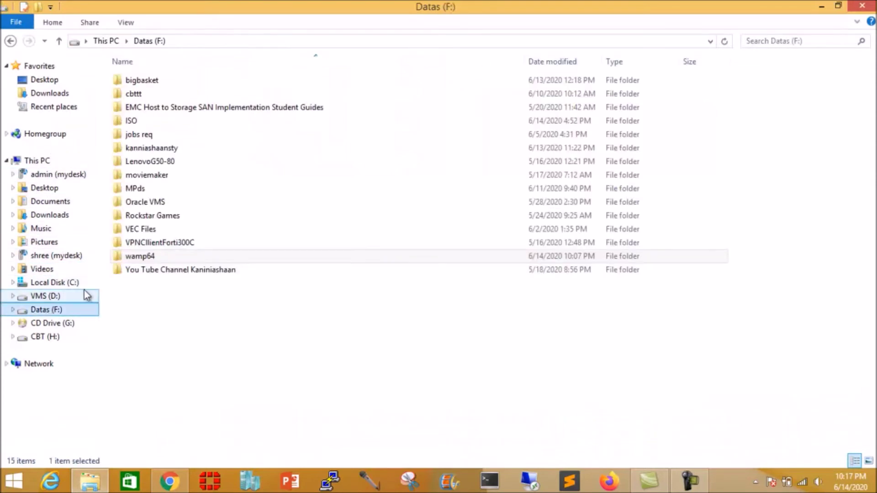
{"action": "double_click", "coordinate": [137, 120]}
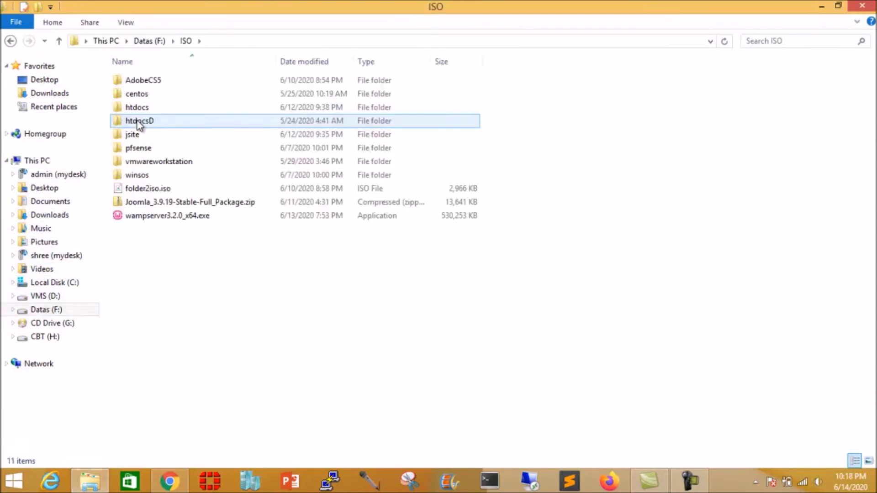
{"action": "right_click", "coordinate": [175, 204]}
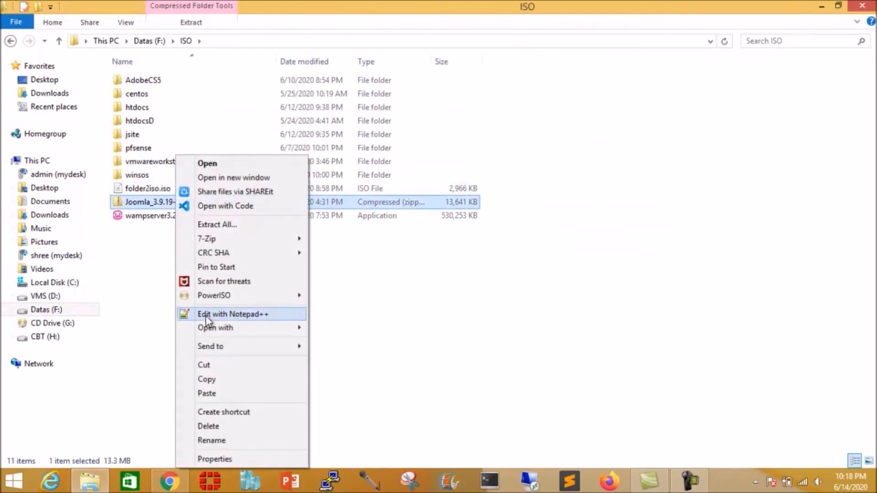
{"action": "left_click", "coordinate": [205, 379]}
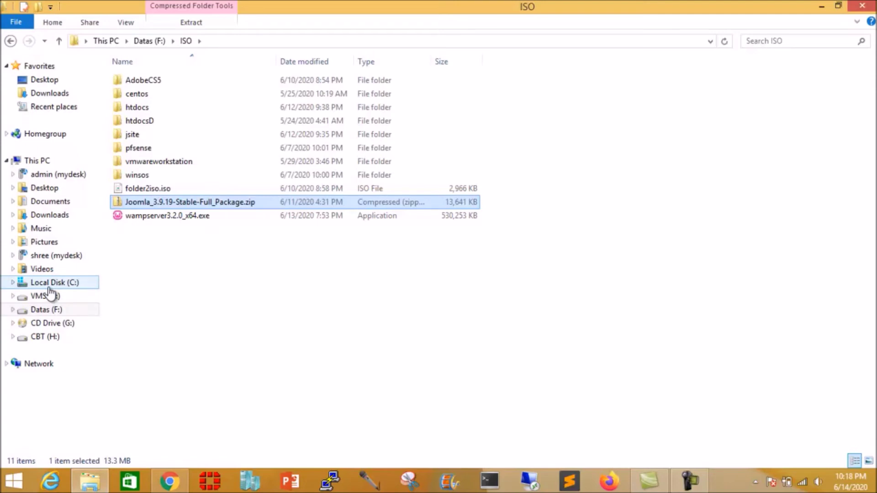
Step: Paste the zip into F:\wamp64\www\joomla
{"action": "left_click", "coordinate": [48, 309]}
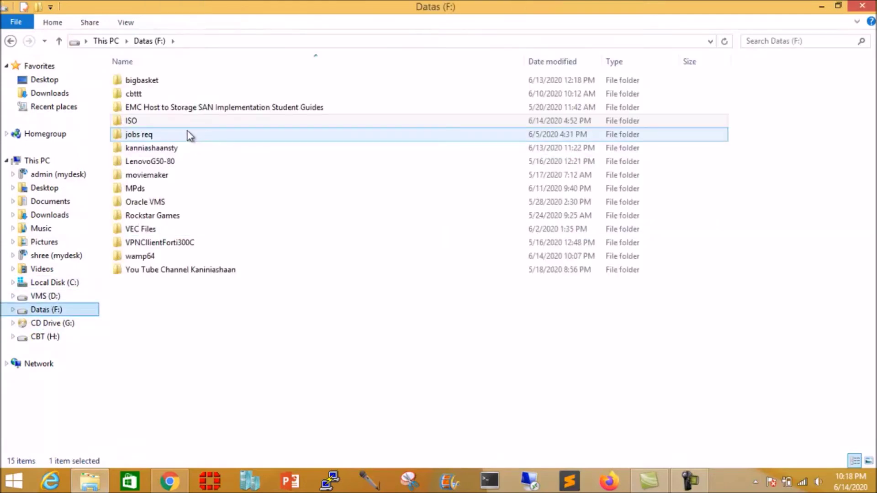
{"action": "double_click", "coordinate": [144, 256]}
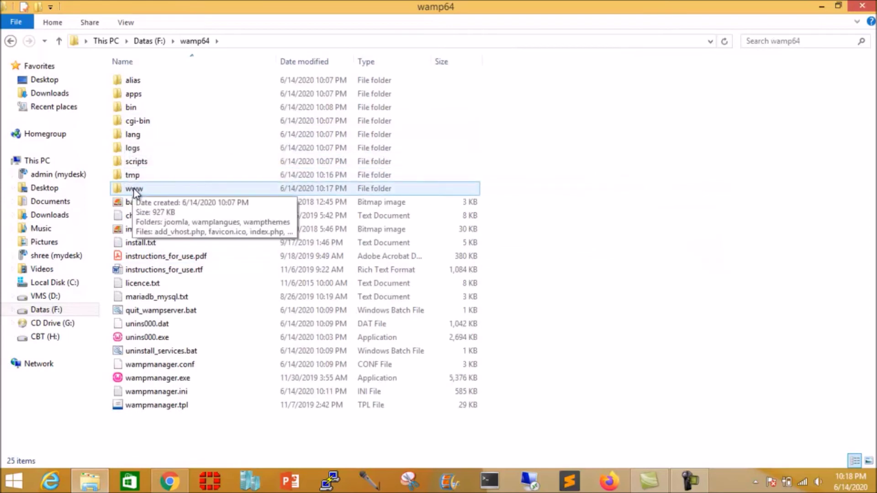
{"action": "double_click", "coordinate": [133, 191]}
{"action": "double_click", "coordinate": [141, 82]}
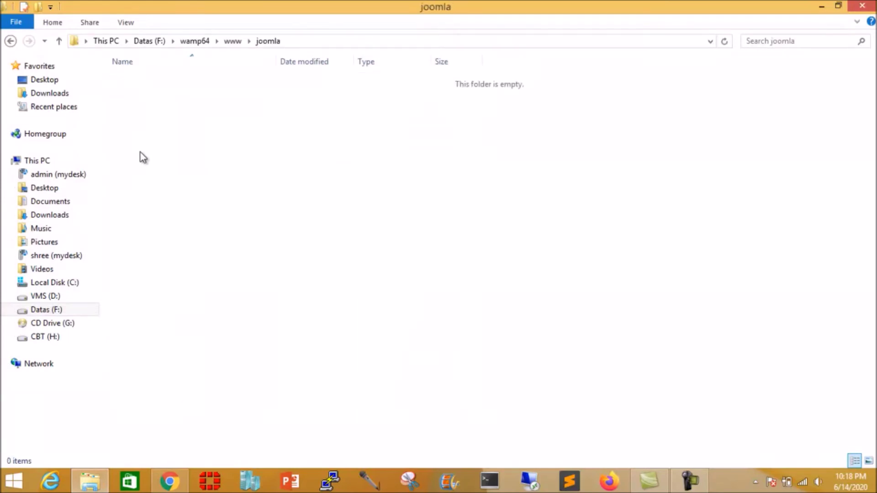
{"action": "right_click", "coordinate": [142, 151]}
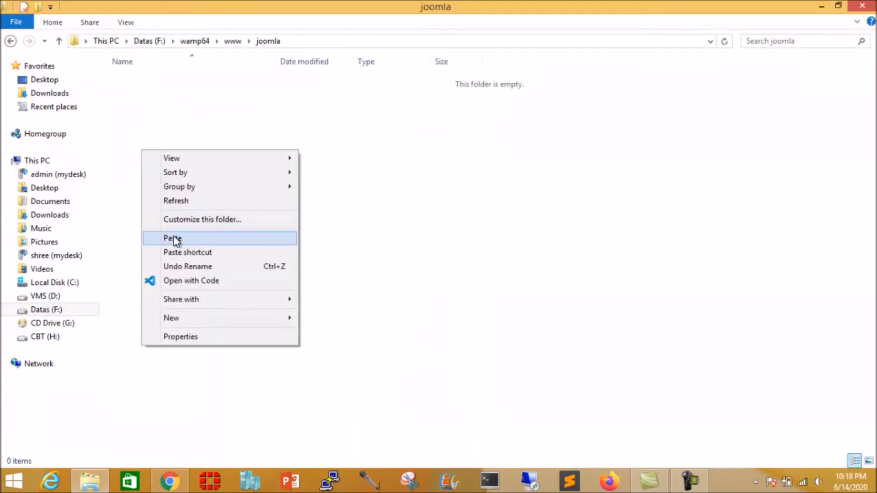
{"action": "left_click", "coordinate": [175, 239]}
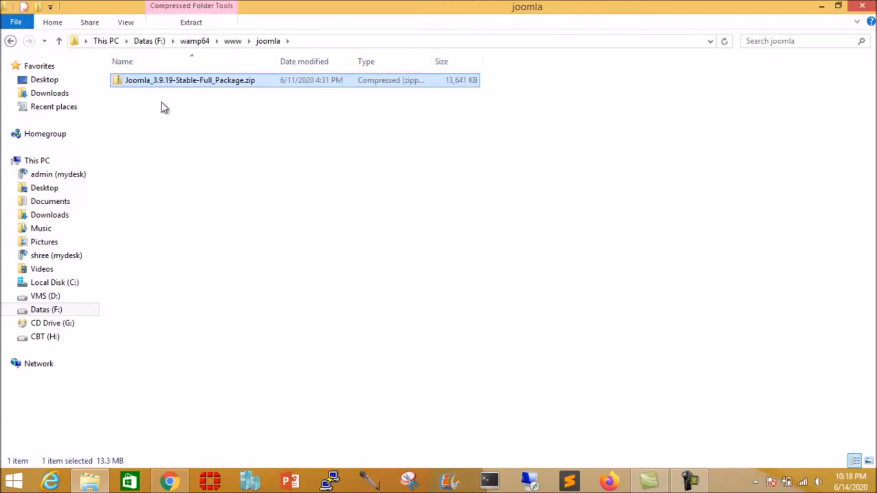
Step: Extract the Joomla zip in place with 7-Zip and return to Chrome's phpMyAdmin tab
{"action": "right_click", "coordinate": [201, 80]}
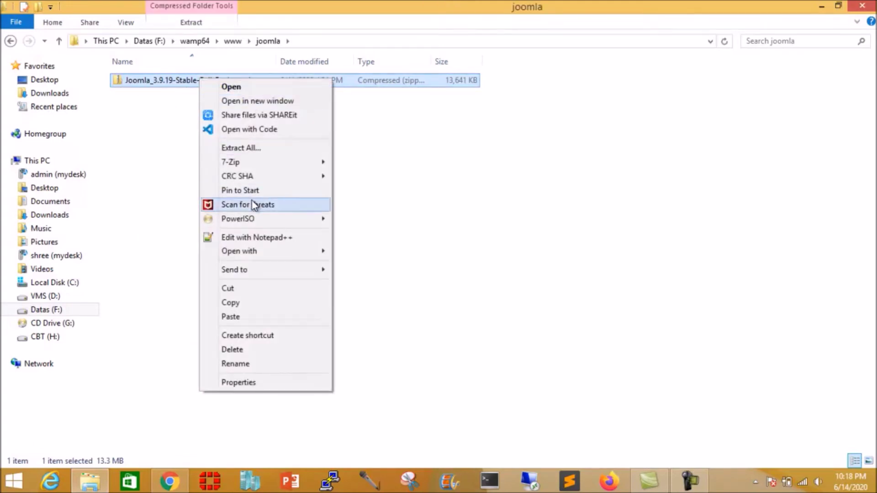
{"action": "mouse_move", "coordinate": [240, 163]}
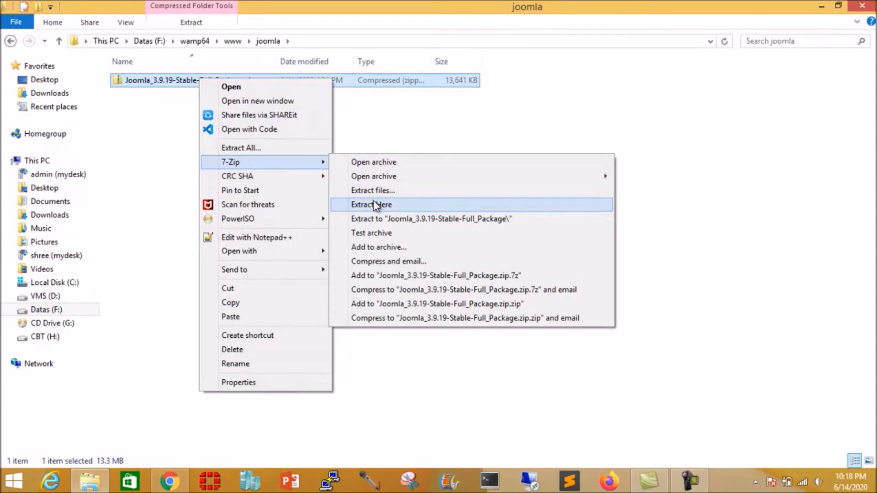
{"action": "left_click", "coordinate": [372, 204]}
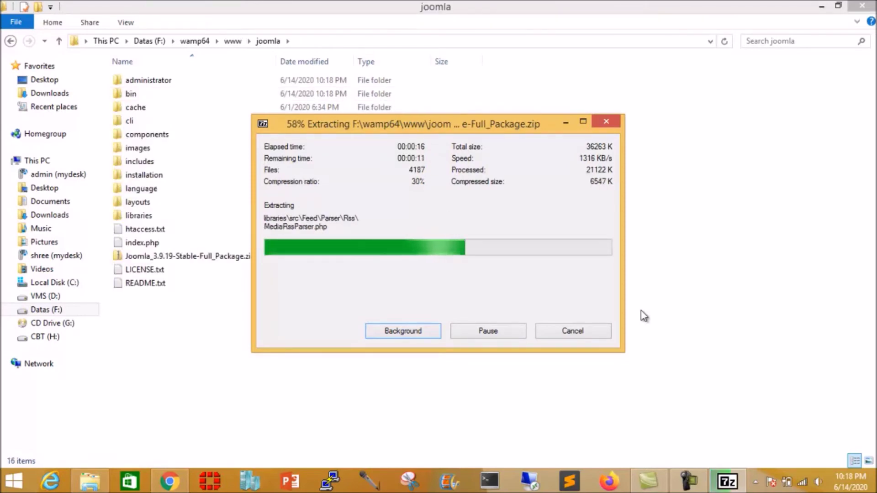
{"action": "left_click", "coordinate": [173, 486]}
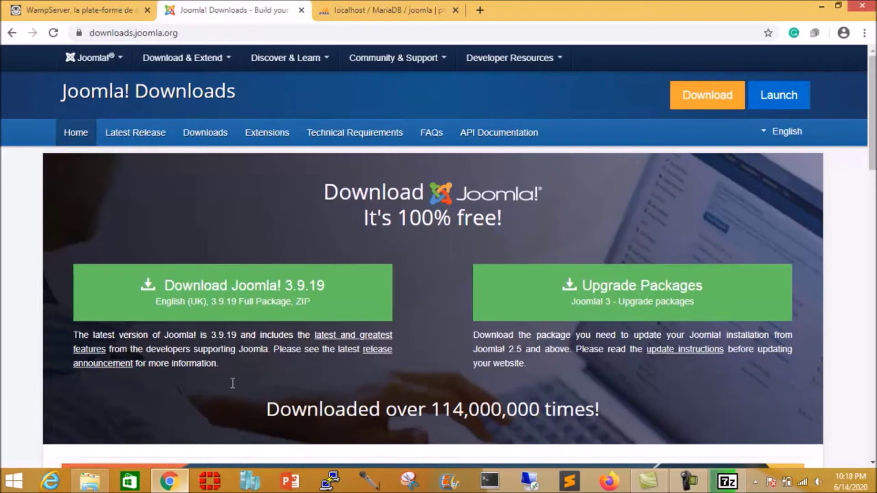
{"action": "left_click", "coordinate": [367, 14]}
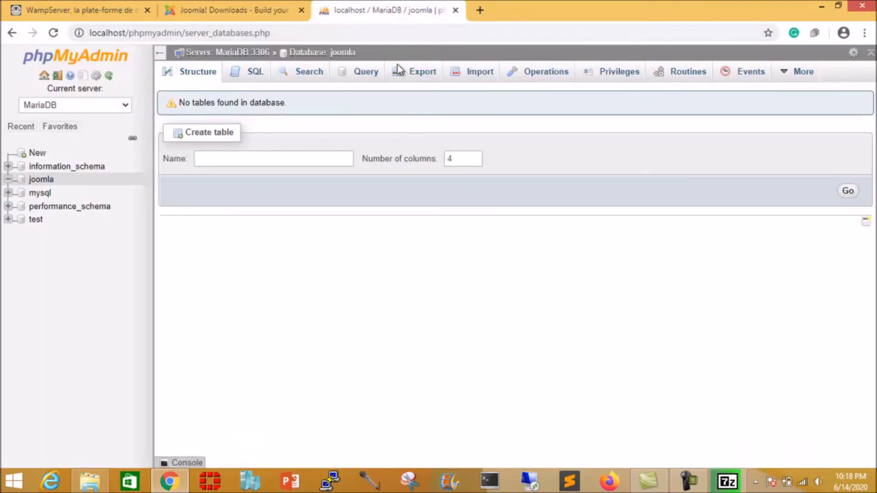
Step: Replace the phpmyadmin path after localhost with /joo, then return to the unpacked joomla folder
{"action": "left_click_drag", "start_coordinate": [129, 34], "coordinate": [428, 36]}
{"action": "key", "text": "BackSpace"}
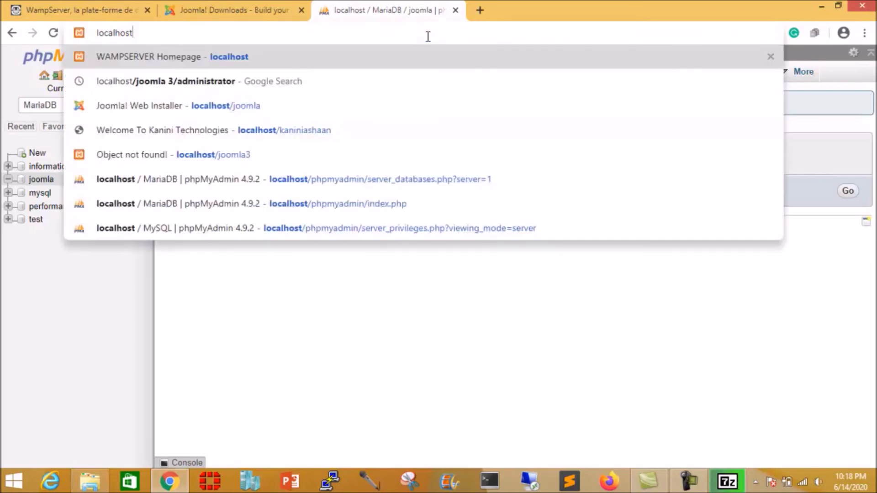
{"action": "type", "text": "/"}
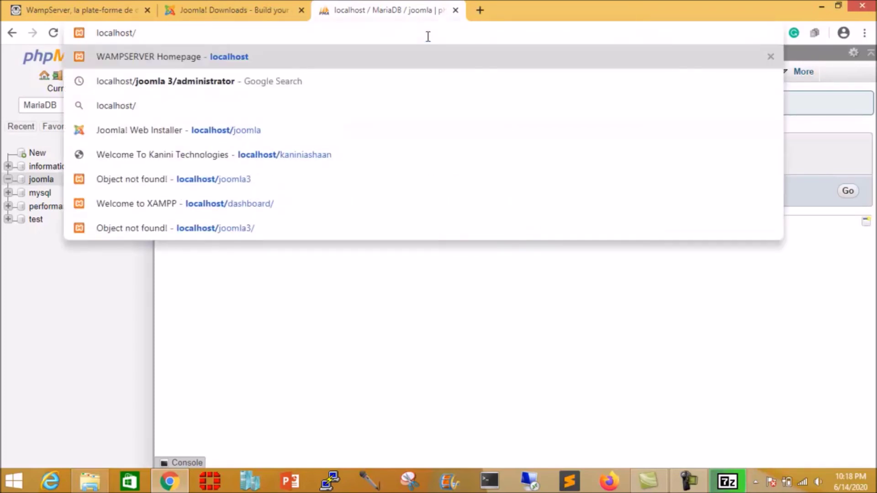
{"action": "type", "text": "joo"}
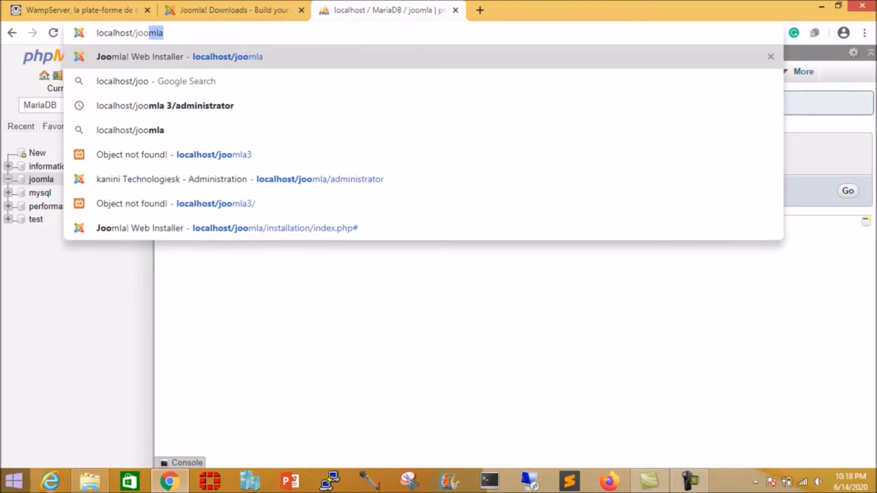
{"action": "left_click", "coordinate": [89, 480]}
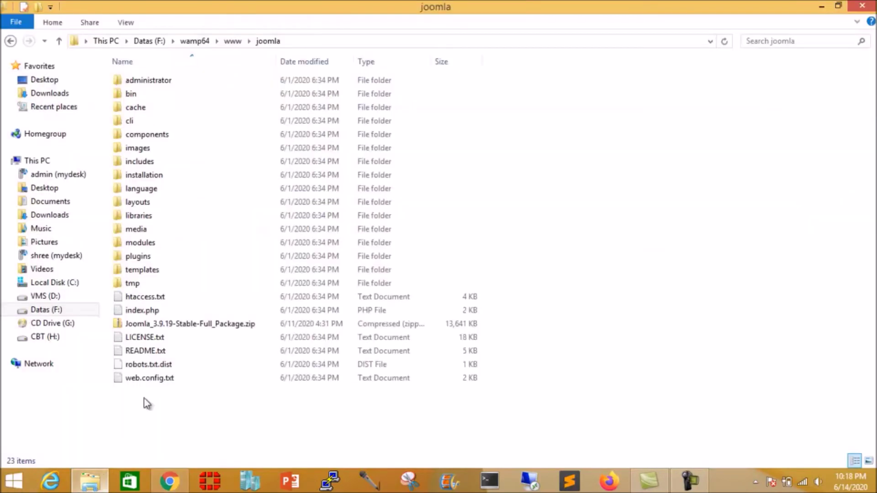
Step: Delete the leftover Joomla ZIP from F:\wamp64\www\joomla and minimize File Explorer
{"action": "left_click", "coordinate": [205, 325]}
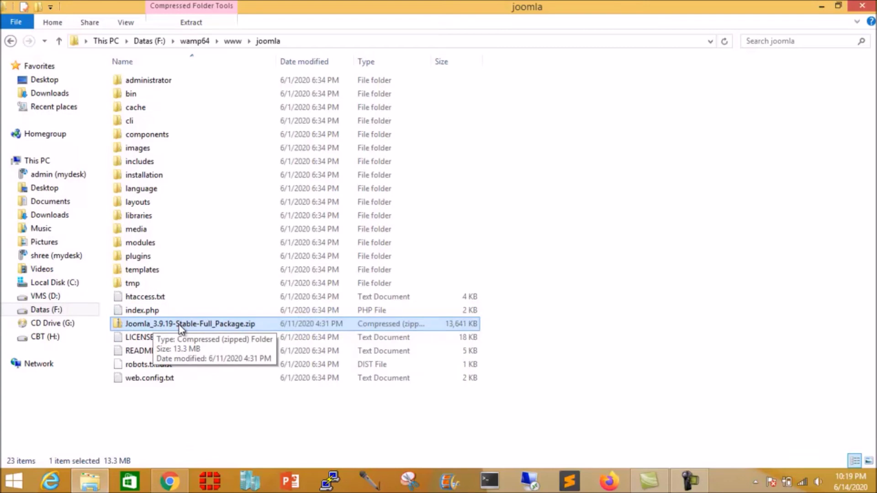
{"action": "key", "text": "Delete"}
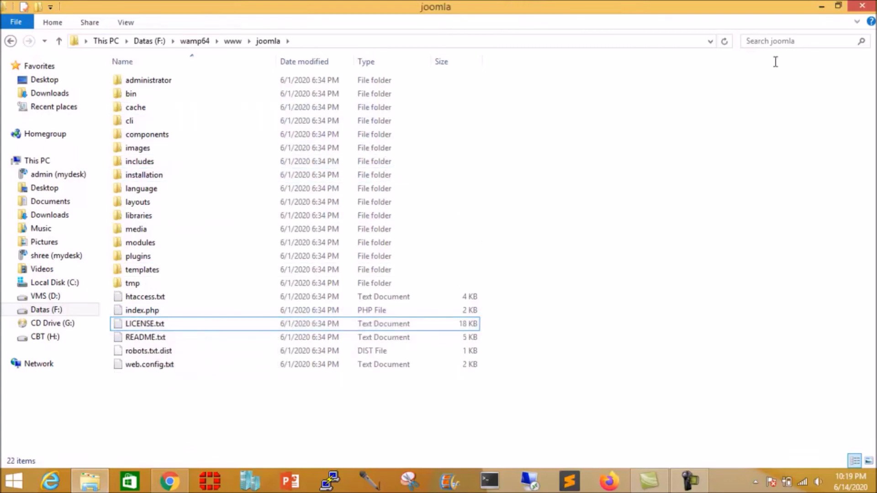
{"action": "left_click", "coordinate": [821, 6]}
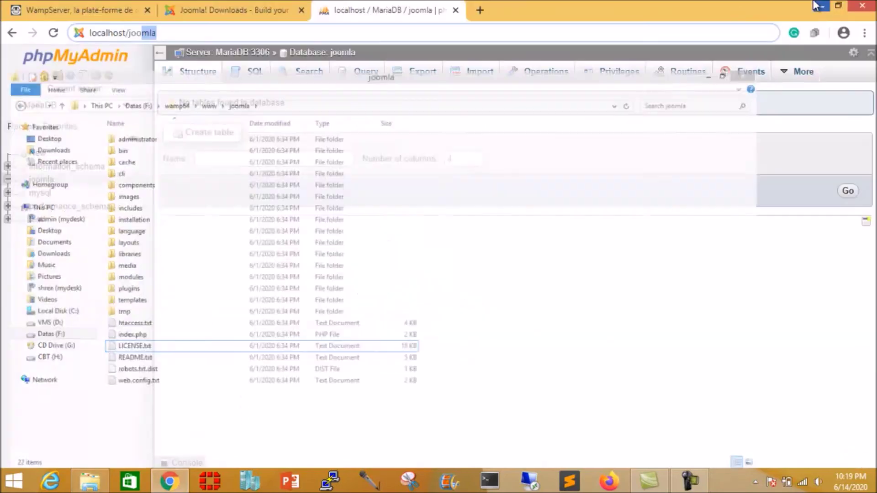
Step: Close the phpMyAdmin tab and load localhost/joomla in a new Chrome tab
{"action": "left_click", "coordinate": [172, 483]}
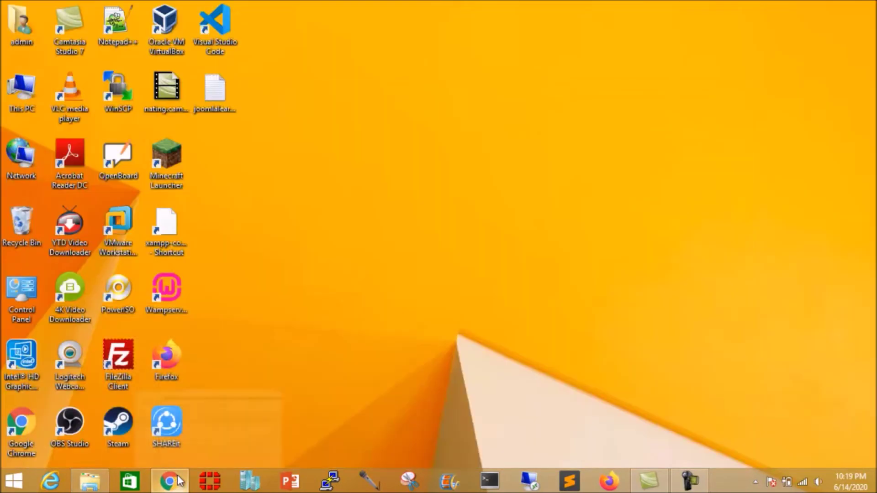
{"action": "left_click", "coordinate": [173, 485]}
{"action": "left_click", "coordinate": [224, 37]}
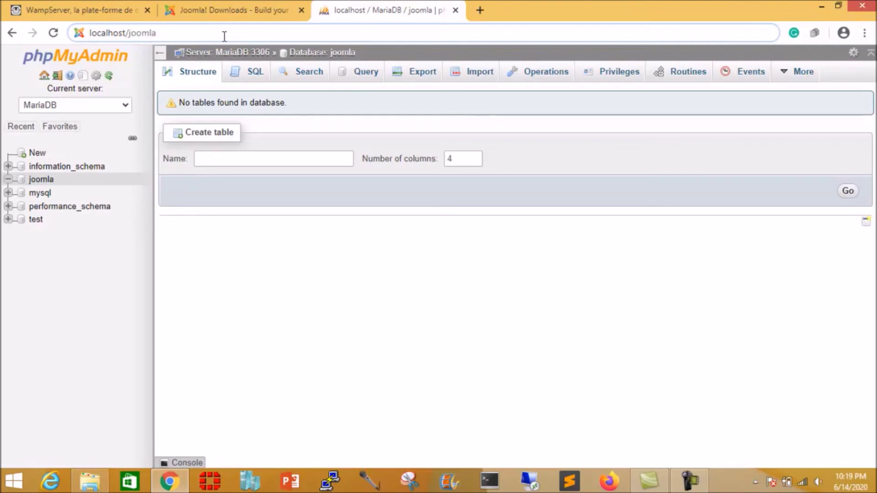
{"action": "left_click", "coordinate": [454, 11]}
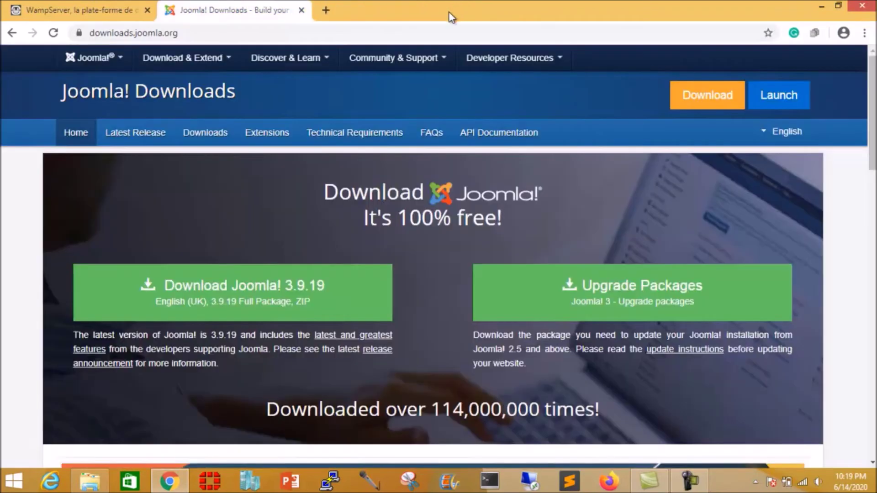
{"action": "left_click", "coordinate": [328, 8]}
{"action": "type", "text": "localhost"}
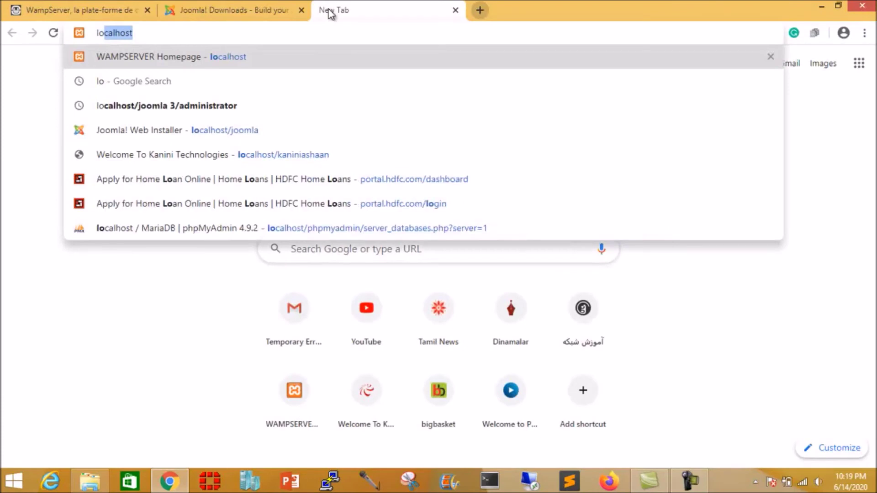
{"action": "type", "text": "/"}
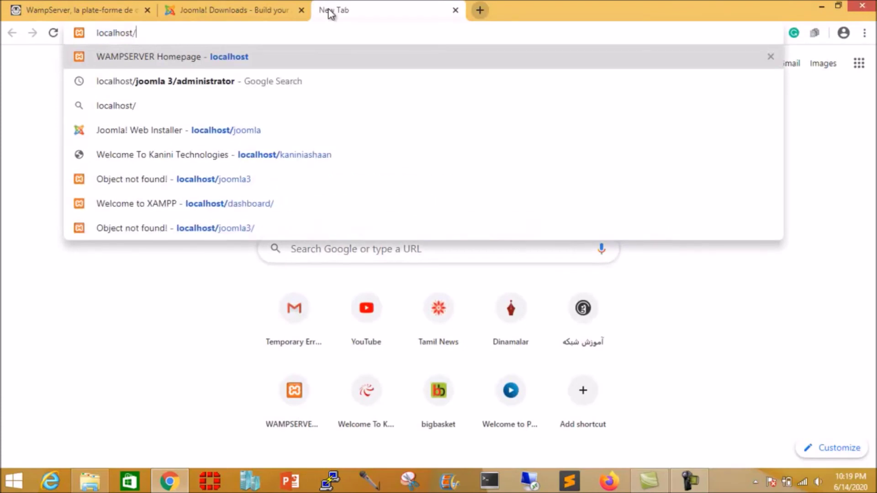
{"action": "type", "text": "joo"}
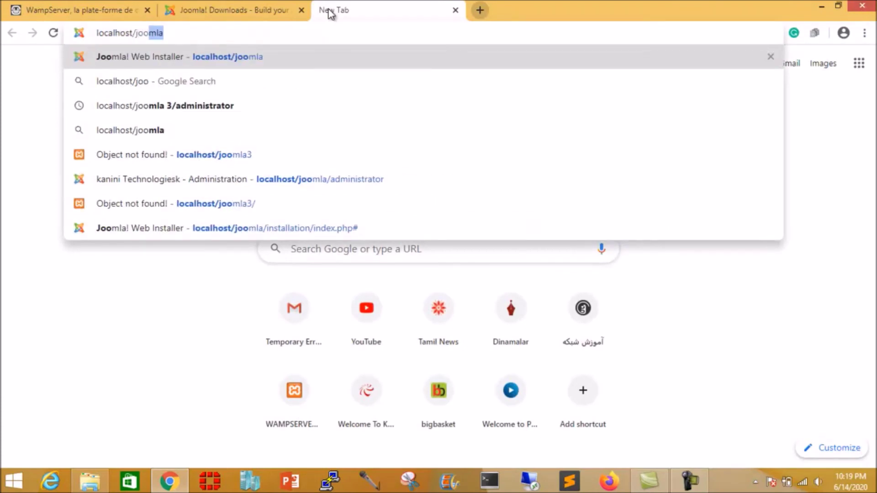
{"action": "type", "text": "mla"}
{"action": "key", "text": "Return"}
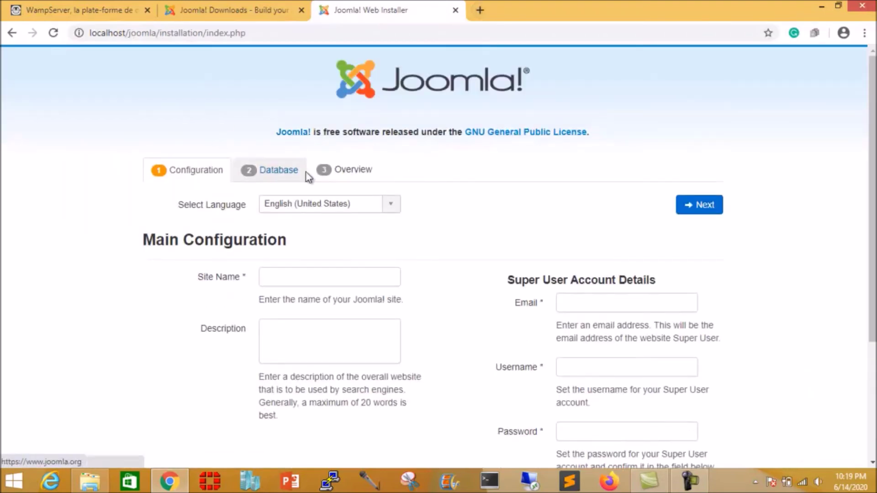
Step: Enter ktech as the Site Name
{"action": "left_click", "coordinate": [342, 278]}
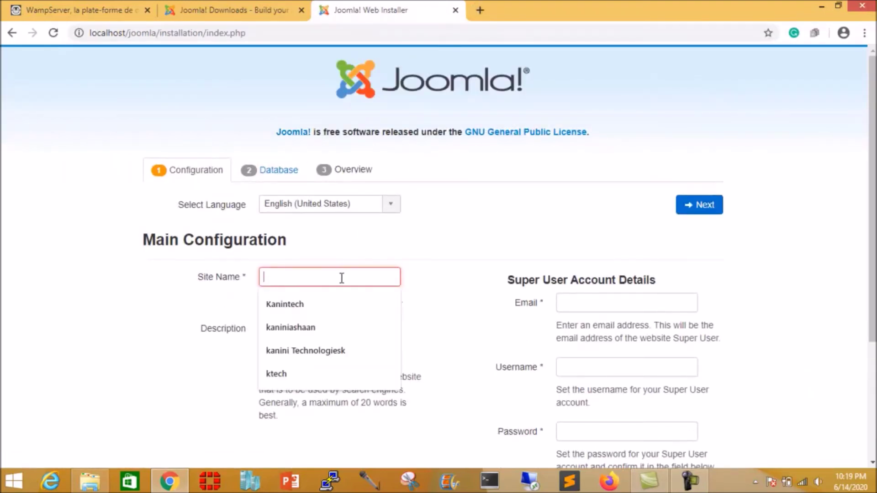
{"action": "type", "text": "kte"}
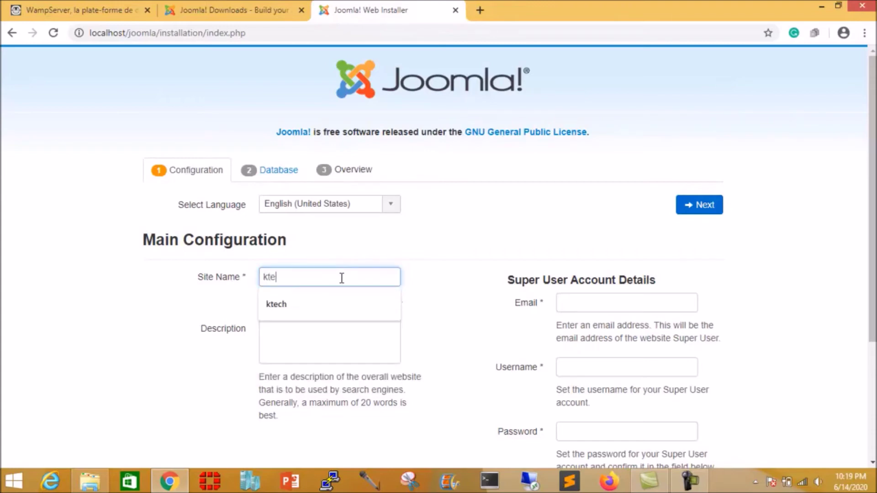
{"action": "type", "text": "ch"}
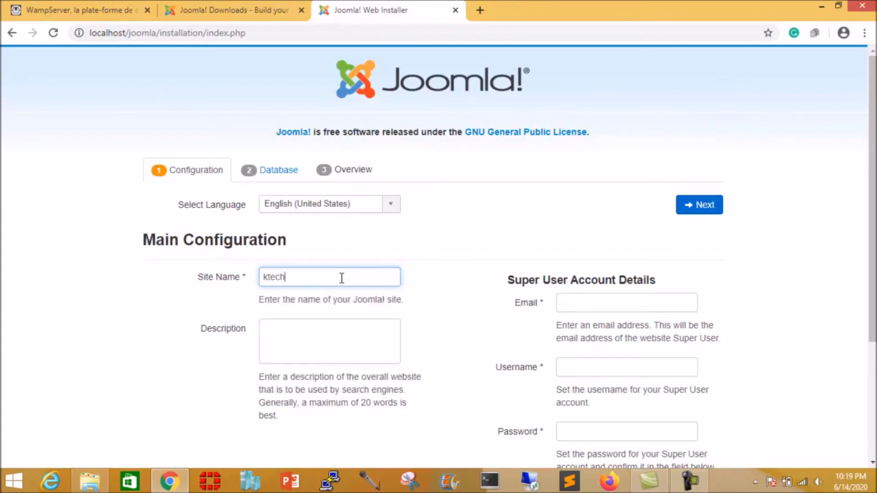
{"action": "scroll", "coordinate": [401, 273], "scroll_direction": "down", "scroll_amount": 2}
{"action": "scroll", "coordinate": [401, 273], "scroll_direction": "down", "scroll_amount": 1}
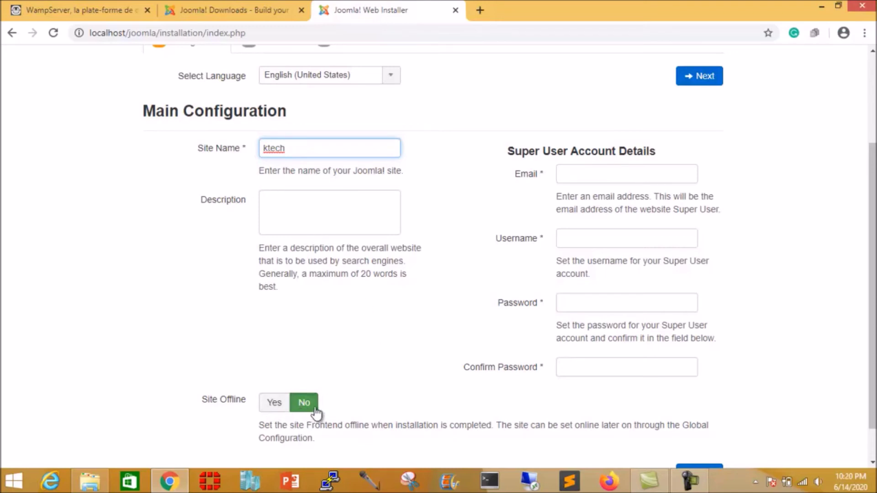
Step: Fill the super user's email from autofill and set the username to admin
{"action": "left_click", "coordinate": [583, 173]}
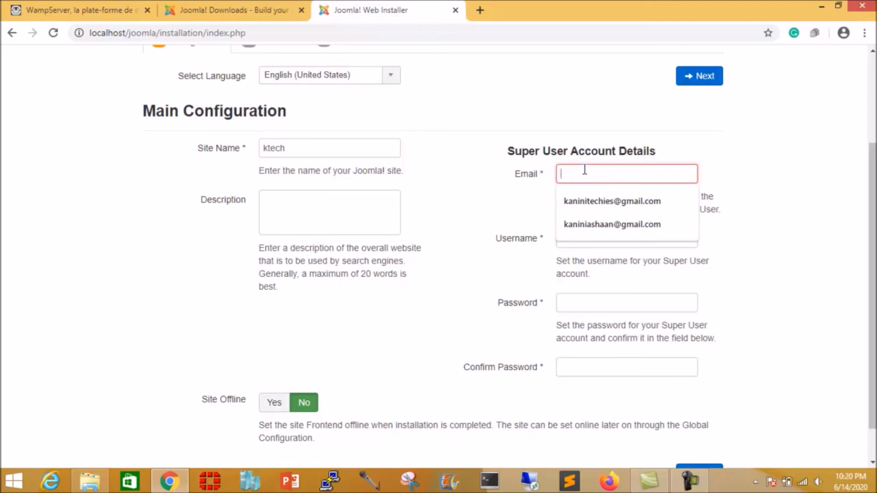
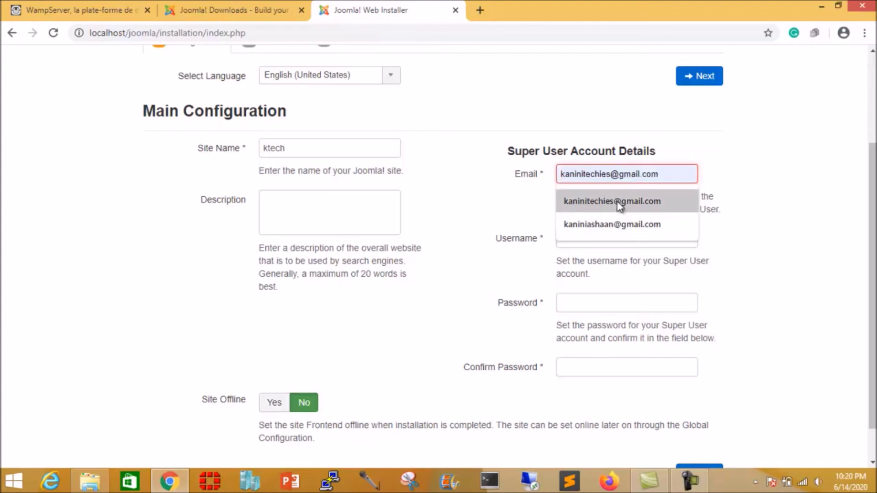
{"action": "left_click", "coordinate": [619, 204]}
{"action": "left_click", "coordinate": [588, 239]}
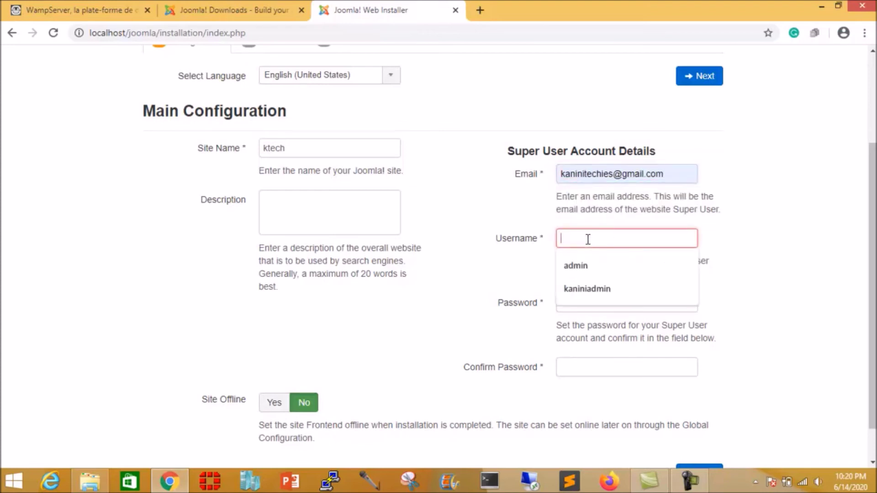
{"action": "type", "text": "admin"}
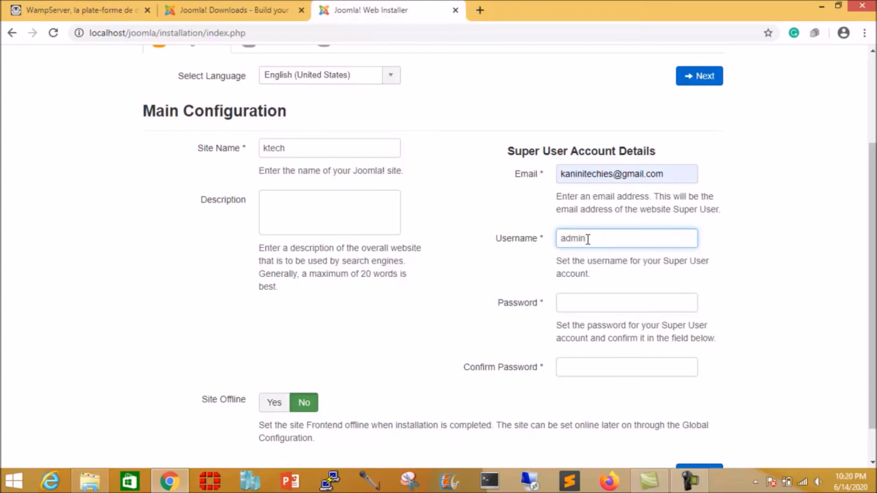
Step: Enter and confirm the super user password, then continue to Database Configuration
{"action": "left_click", "coordinate": [586, 305]}
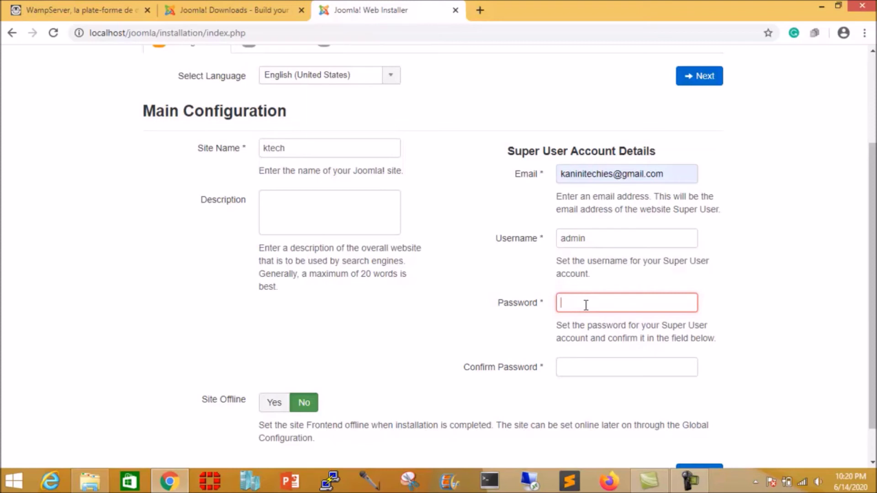
{"action": "left_click", "coordinate": [587, 235]}
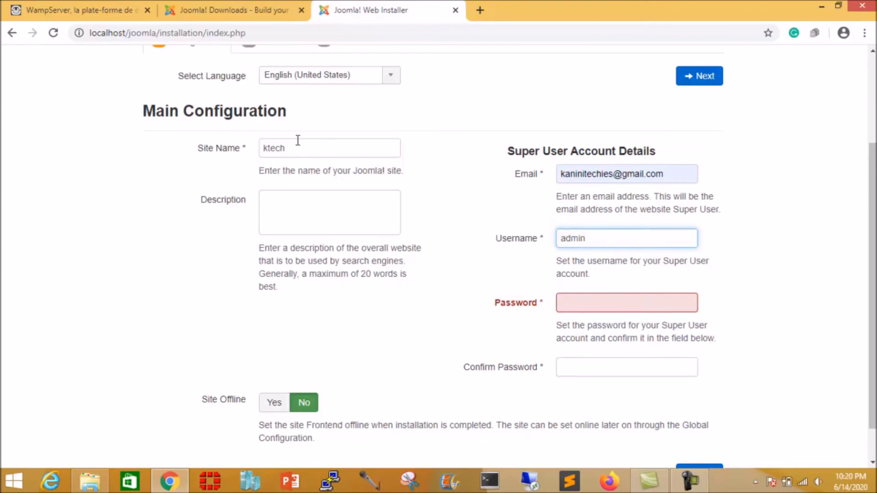
{"action": "left_click", "coordinate": [571, 303]}
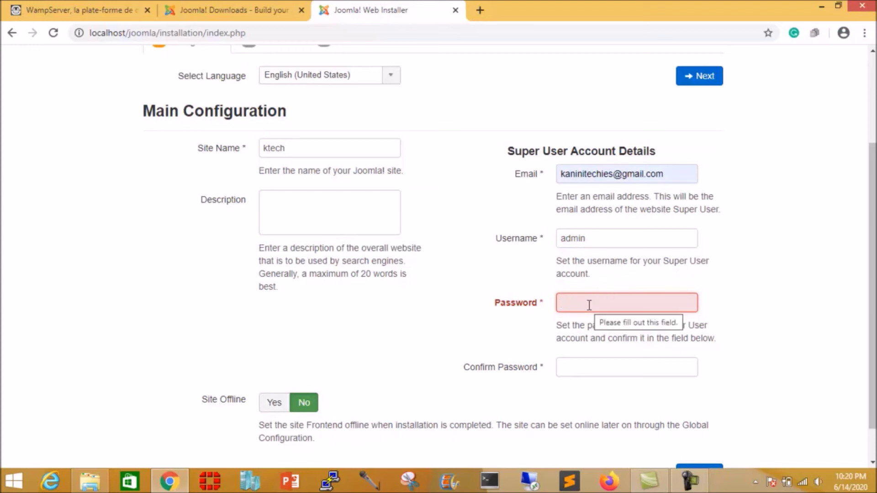
{"action": "type", "text": "•••"}
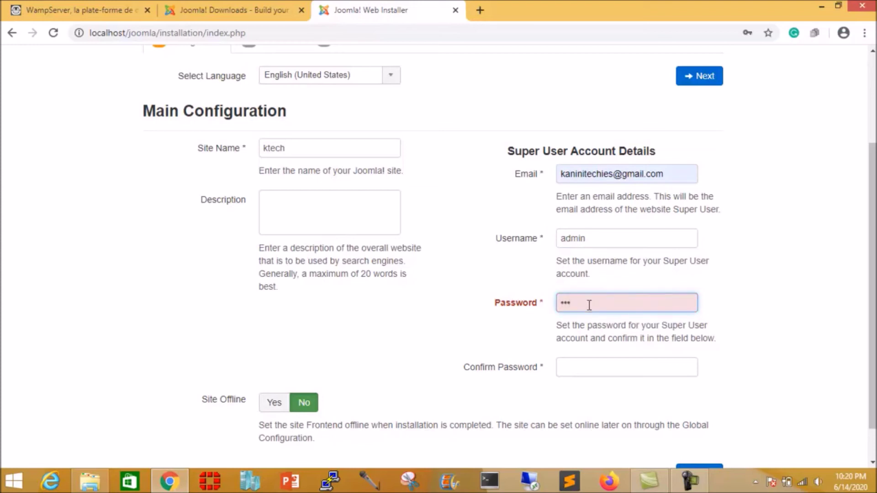
{"action": "left_click", "coordinate": [589, 366]}
{"action": "type", "text": "••"}
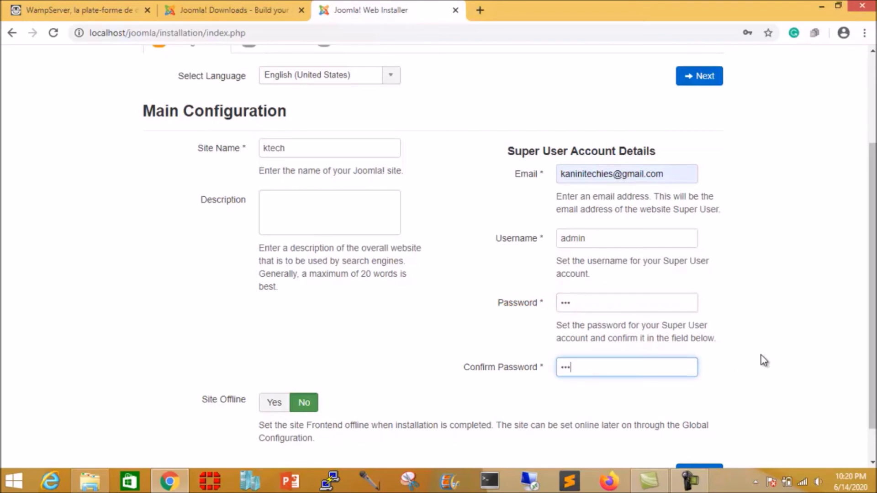
{"action": "scroll", "coordinate": [762, 361], "scroll_direction": "down", "scroll_amount": 1}
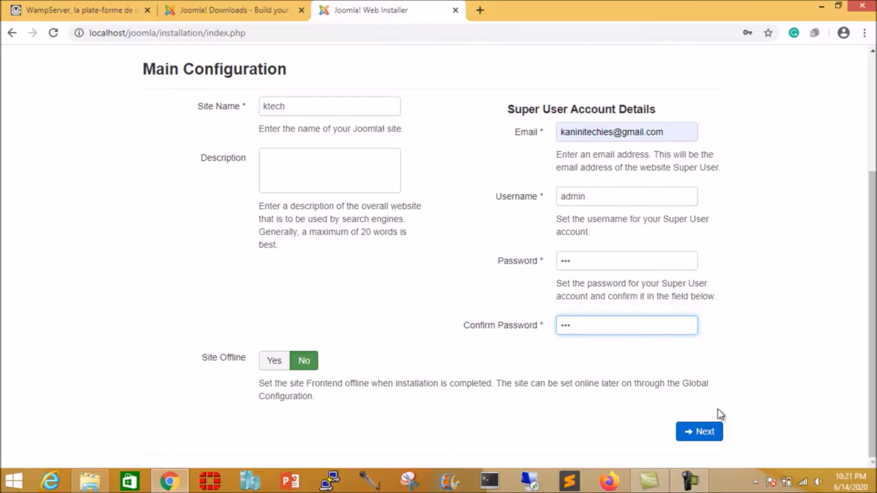
{"action": "left_click", "coordinate": [707, 437]}
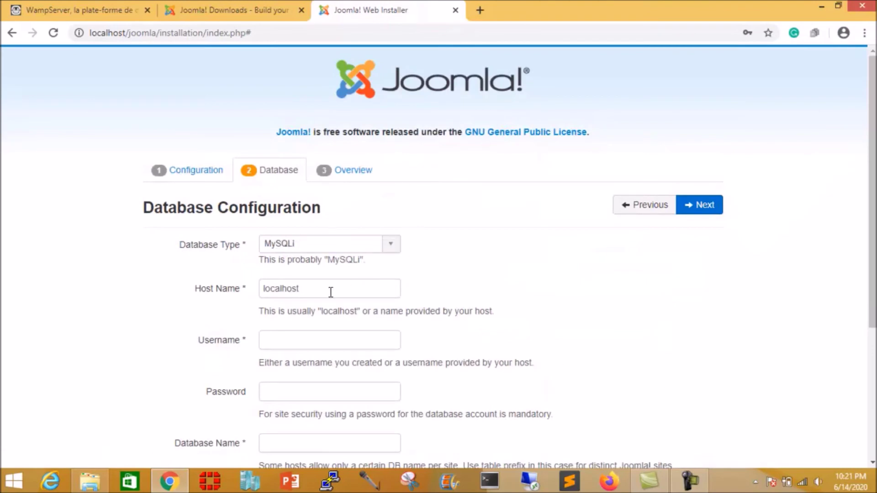
Step: Set the database username to root and the database name to joomla
{"action": "scroll", "coordinate": [347, 294], "scroll_direction": "down", "scroll_amount": 3}
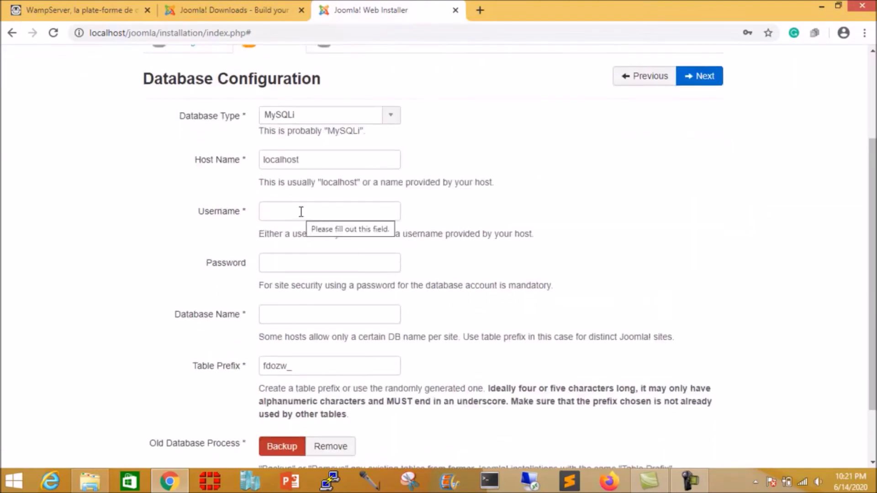
{"action": "left_click", "coordinate": [301, 212]}
{"action": "type", "text": "r"}
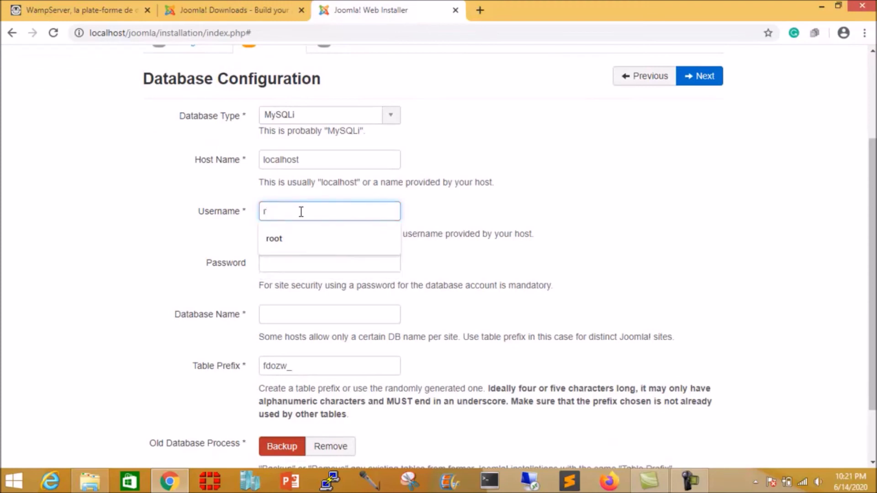
{"action": "type", "text": "oot"}
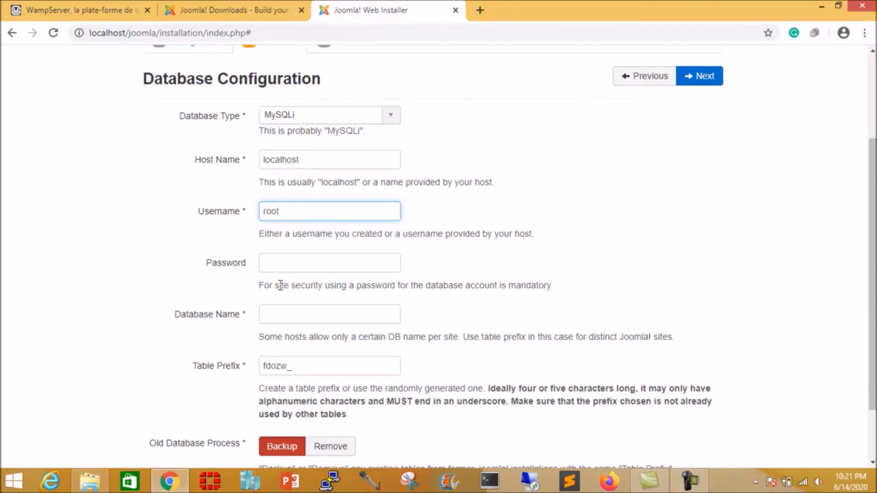
{"action": "left_click", "coordinate": [301, 313]}
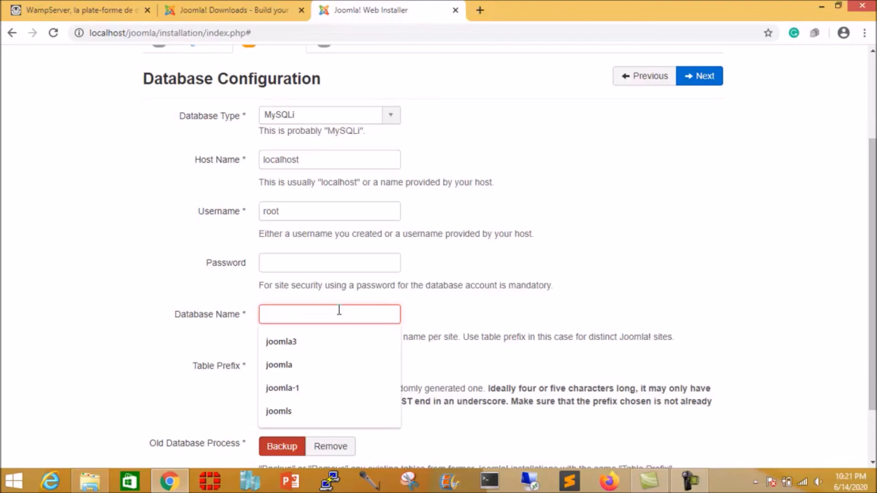
{"action": "left_click", "coordinate": [290, 213]}
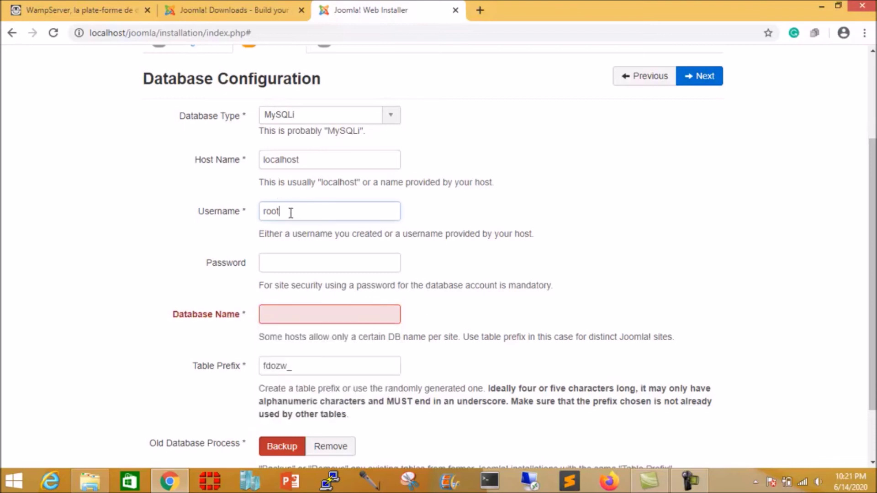
{"action": "left_click", "coordinate": [296, 312]}
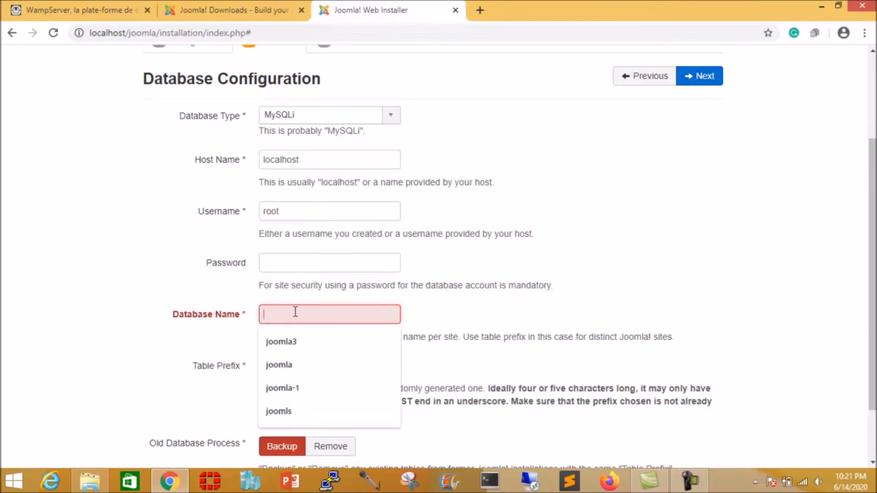
{"action": "type", "text": "joomla"}
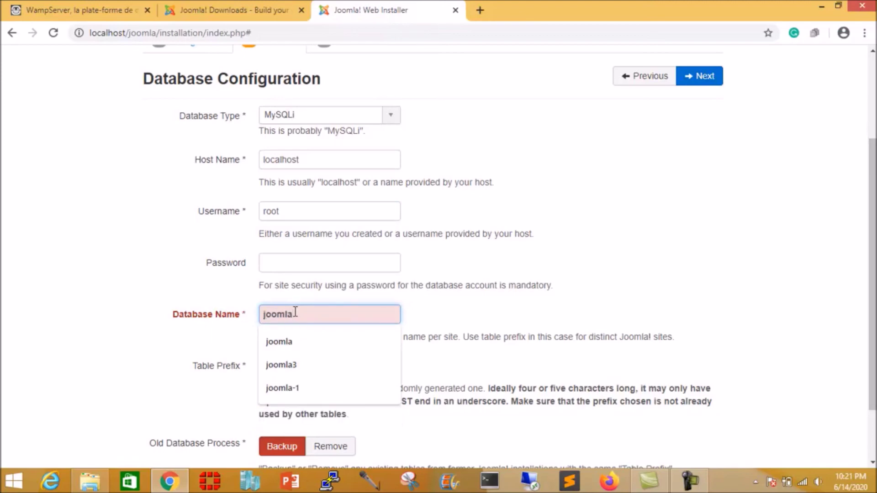
{"action": "left_click", "coordinate": [685, 296]}
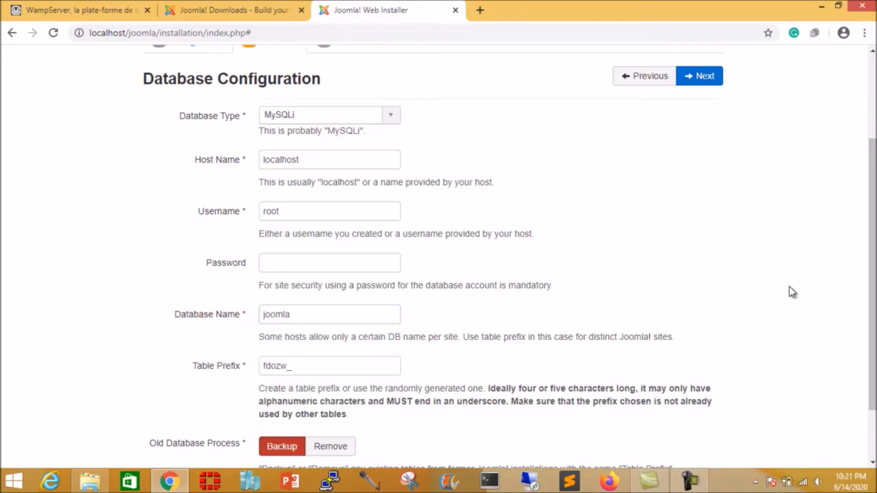
Step: Proceed from the database settings to the Overview step
{"action": "scroll", "coordinate": [792, 292], "scroll_direction": "down", "scroll_amount": 2}
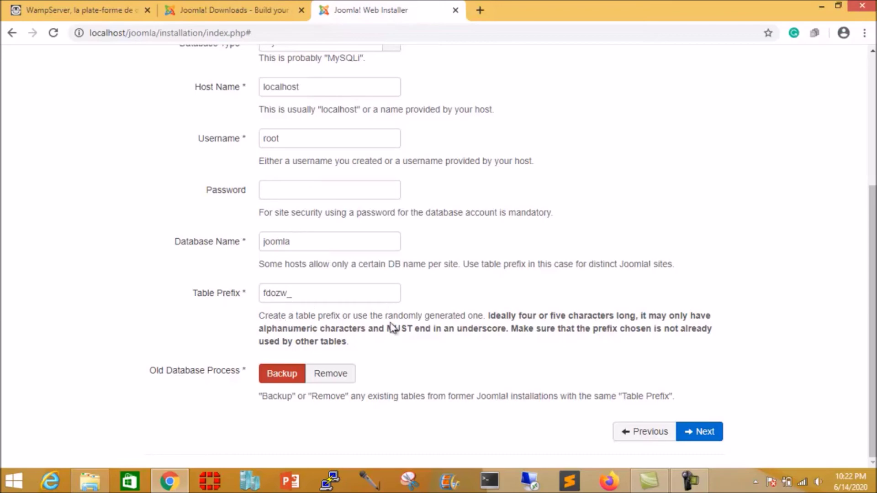
{"action": "scroll", "coordinate": [578, 366], "scroll_direction": "up", "scroll_amount": 3}
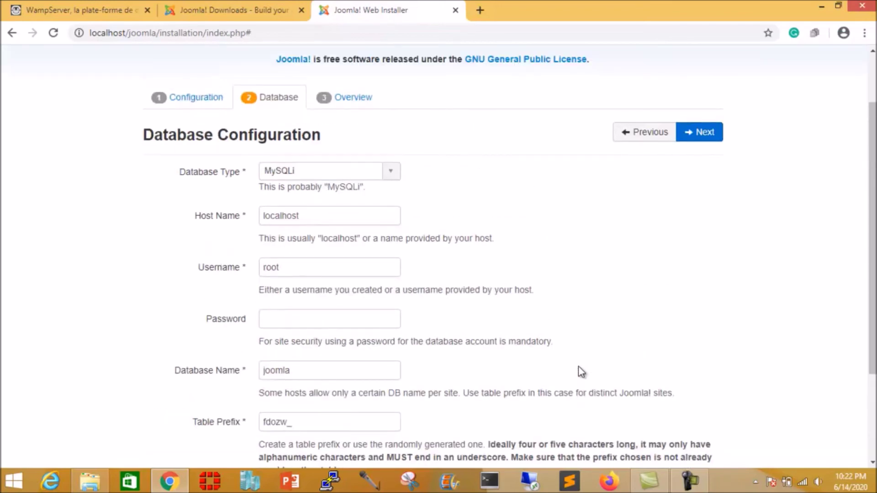
{"action": "scroll", "coordinate": [578, 367], "scroll_direction": "down", "scroll_amount": 3}
{"action": "left_click", "coordinate": [708, 437]}
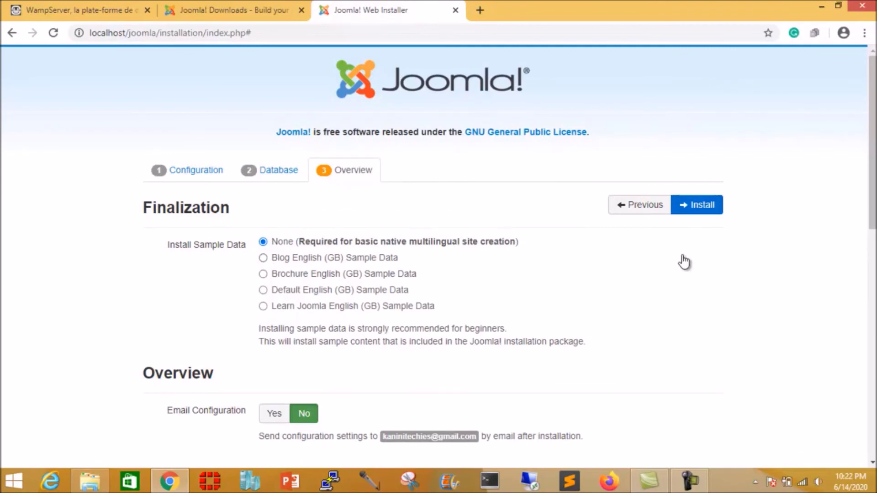
Step: Review the summary and Pre-Installation Check with sample data on None, then start the install
{"action": "scroll", "coordinate": [684, 262], "scroll_direction": "down", "scroll_amount": 1}
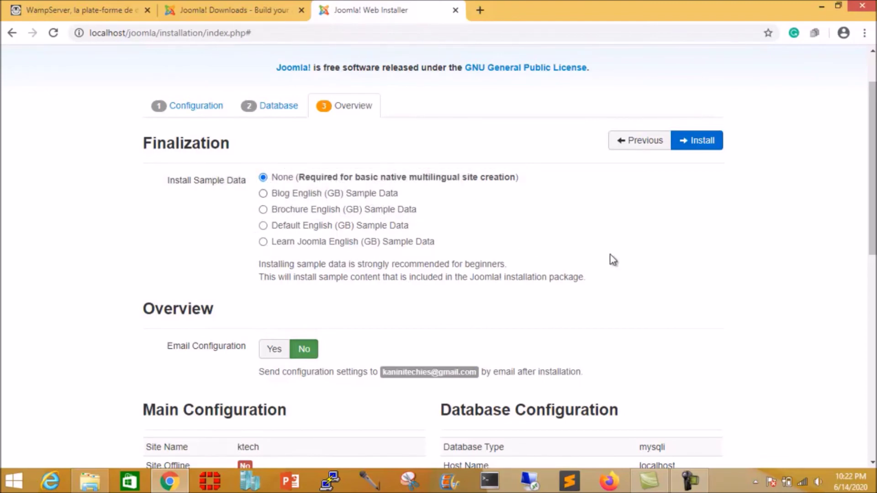
{"action": "scroll", "coordinate": [637, 257], "scroll_direction": "down", "scroll_amount": 3}
{"action": "scroll", "coordinate": [636, 257], "scroll_direction": "up", "scroll_amount": 3}
{"action": "scroll", "coordinate": [681, 246], "scroll_direction": "down", "scroll_amount": 3}
{"action": "scroll", "coordinate": [682, 246], "scroll_direction": "down", "scroll_amount": 3}
{"action": "scroll", "coordinate": [681, 242], "scroll_direction": "up", "scroll_amount": 6}
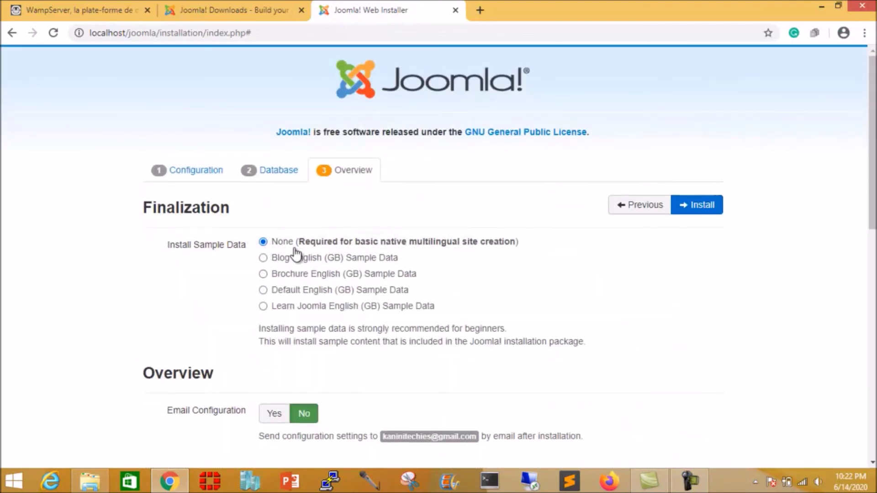
{"action": "scroll", "coordinate": [657, 260], "scroll_direction": "down", "scroll_amount": 5}
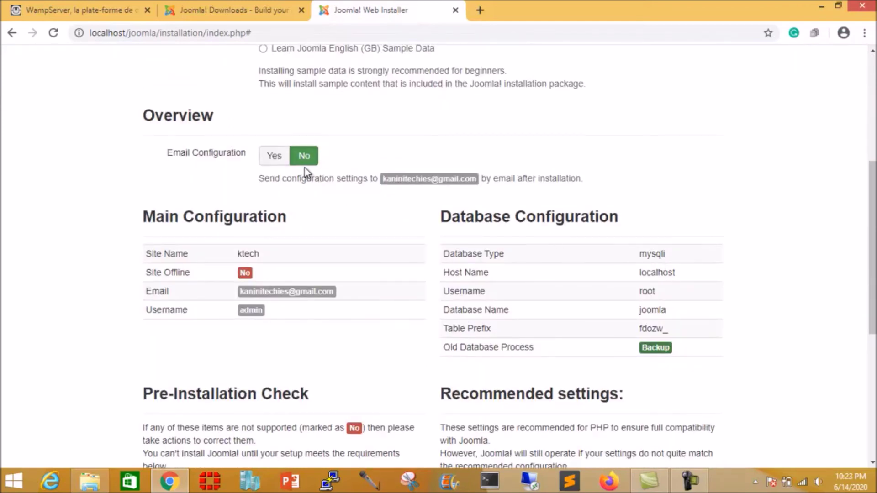
{"action": "scroll", "coordinate": [669, 276], "scroll_direction": "down", "scroll_amount": 6}
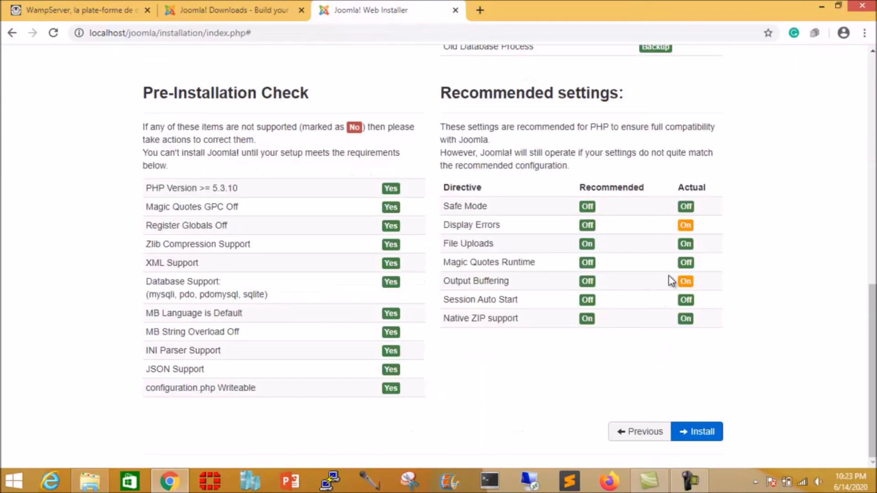
{"action": "left_click", "coordinate": [696, 432]}
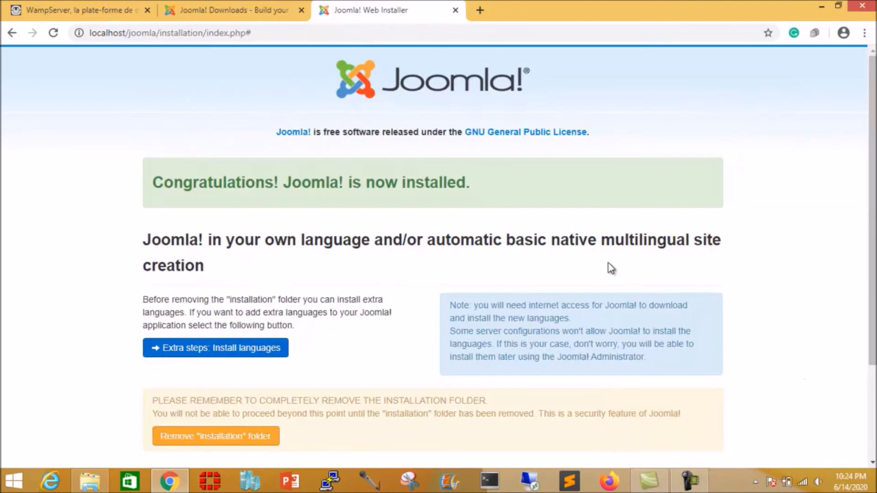
Step: Scroll the Congratulations page to view the Site/Administrator buttons and Administration Login Details
{"action": "scroll", "coordinate": [595, 237], "scroll_direction": "down", "scroll_amount": 3}
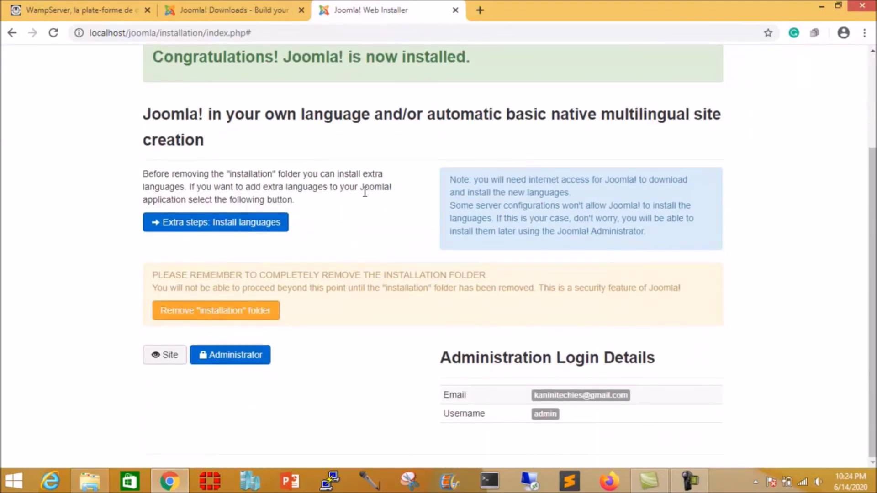
{"action": "scroll", "coordinate": [364, 192], "scroll_direction": "up", "scroll_amount": 3}
{"action": "scroll", "coordinate": [364, 191], "scroll_direction": "down", "scroll_amount": 3}
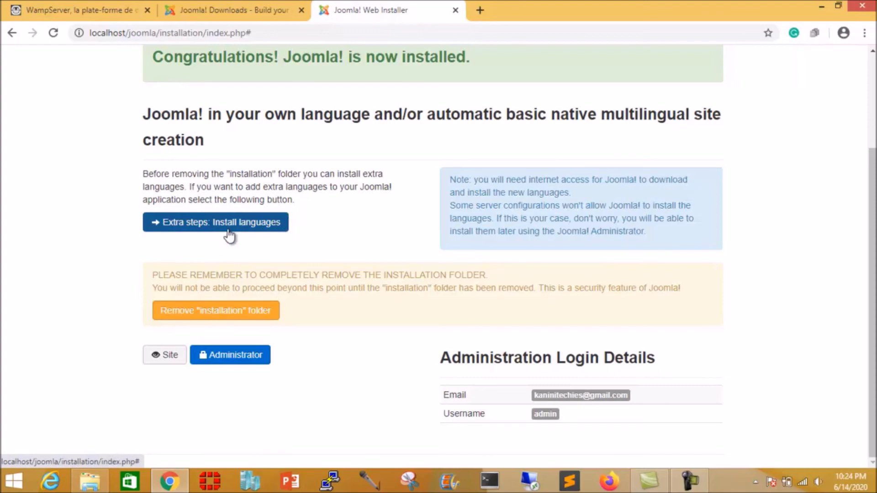
Step: Remove the installation folder, verify it's gone from the joomla folder, then minimize Explorer
{"action": "left_click", "coordinate": [246, 314]}
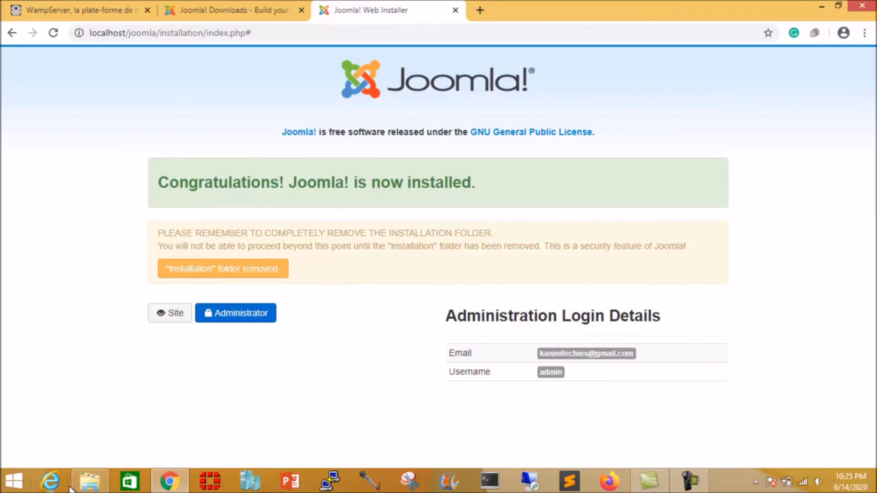
{"action": "left_click", "coordinate": [93, 480]}
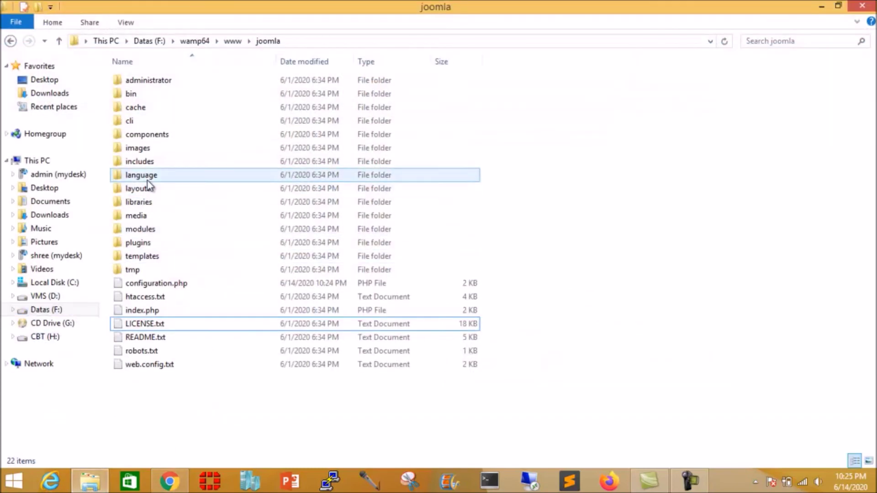
{"action": "left_click", "coordinate": [823, 7]}
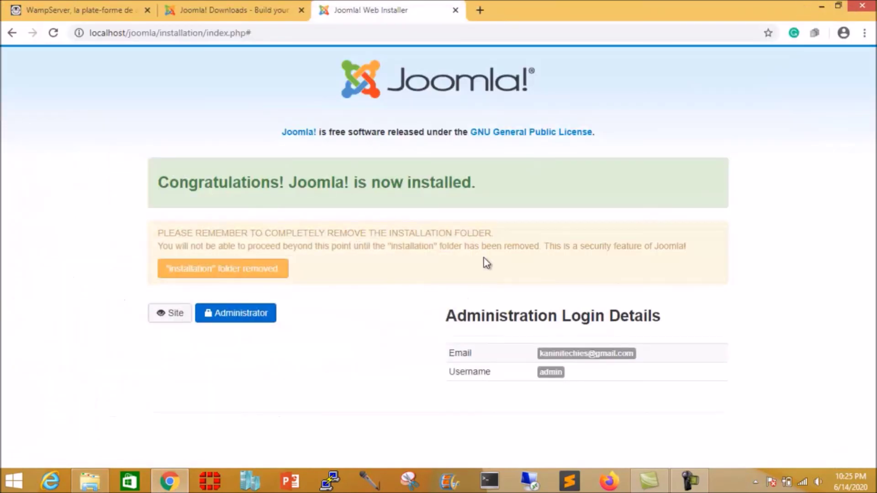
Step: Open the ktech site's front-end home page
{"action": "left_click", "coordinate": [171, 314]}
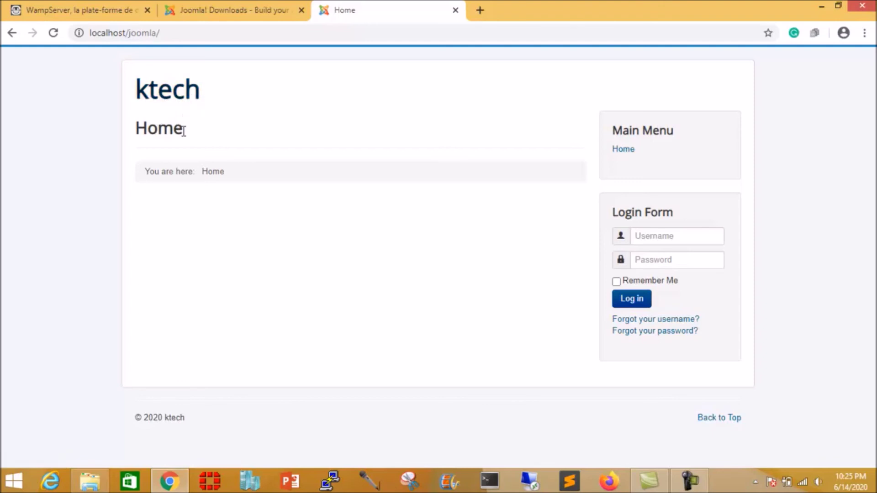
{"action": "left_click_drag", "start_coordinate": [139, 128], "coordinate": [189, 130]}
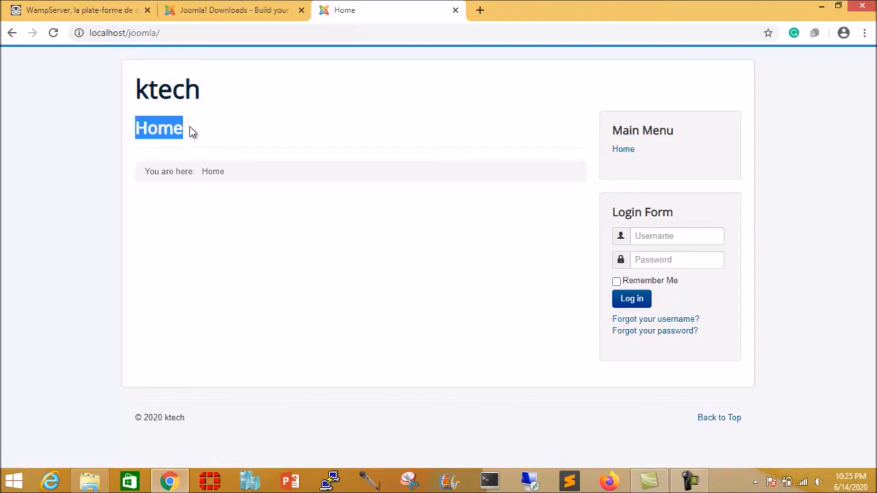
{"action": "left_click", "coordinate": [163, 129]}
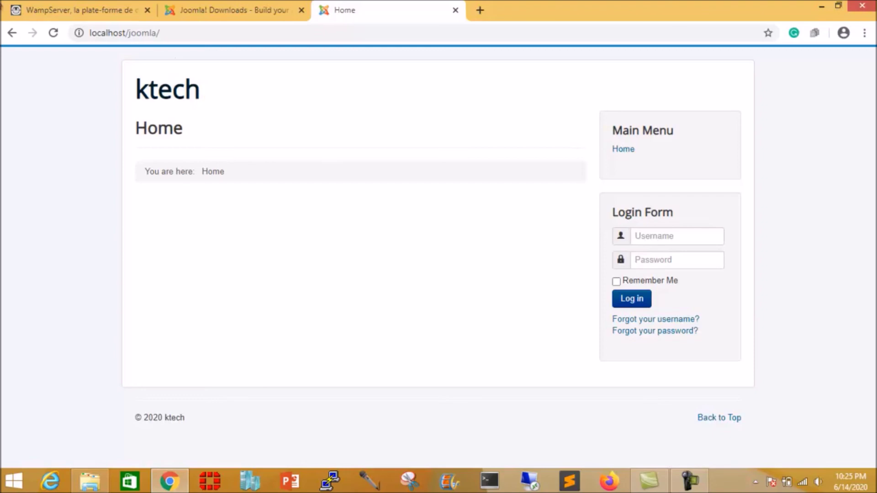
Step: Go back to the 404 installer URL and reload the site at localhost/joomla/
{"action": "left_click", "coordinate": [12, 34]}
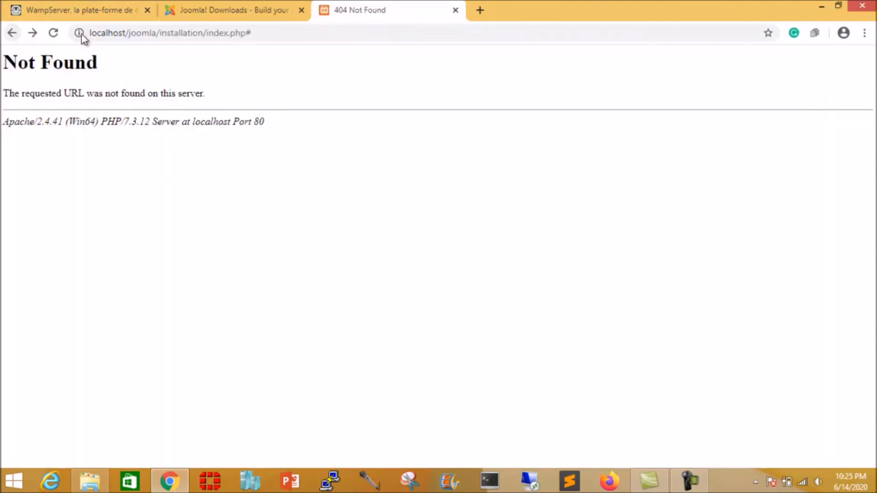
{"action": "left_click_drag", "start_coordinate": [157, 33], "coordinate": [404, 65]}
{"action": "key", "text": "BackSpace"}
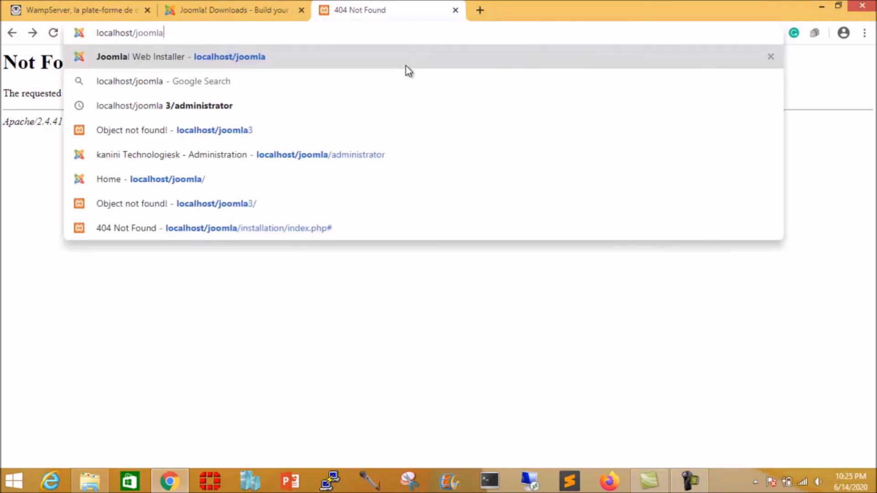
{"action": "key", "text": "Return"}
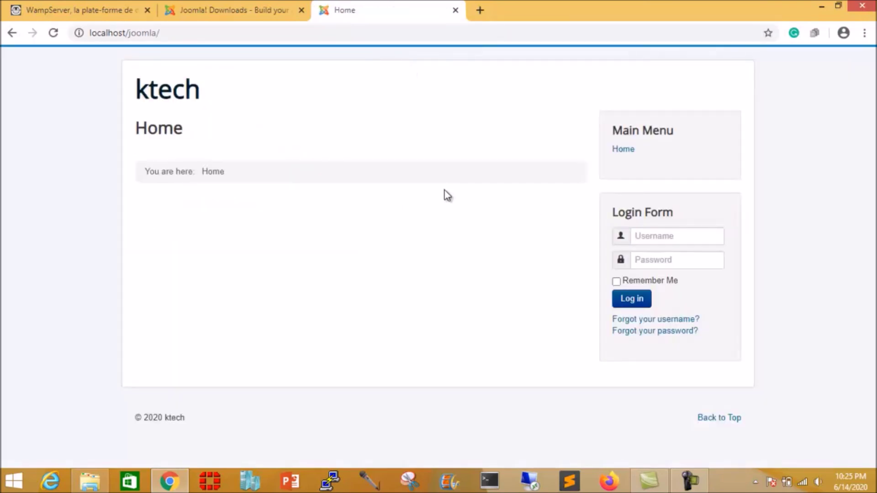
Step: Load the administrator login page at localhost/joomla/administrator
{"action": "left_click", "coordinate": [182, 33]}
{"action": "left_click", "coordinate": [181, 34]}
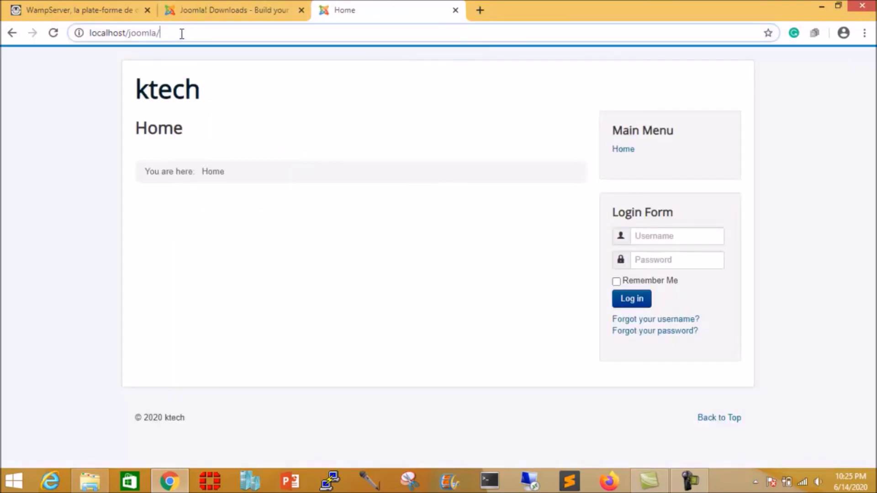
{"action": "type", "text": "ad"}
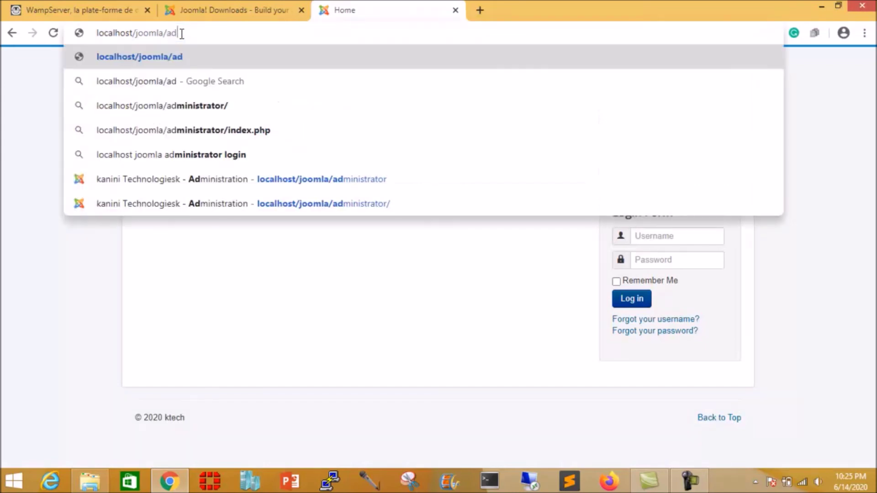
{"action": "type", "text": "minis"}
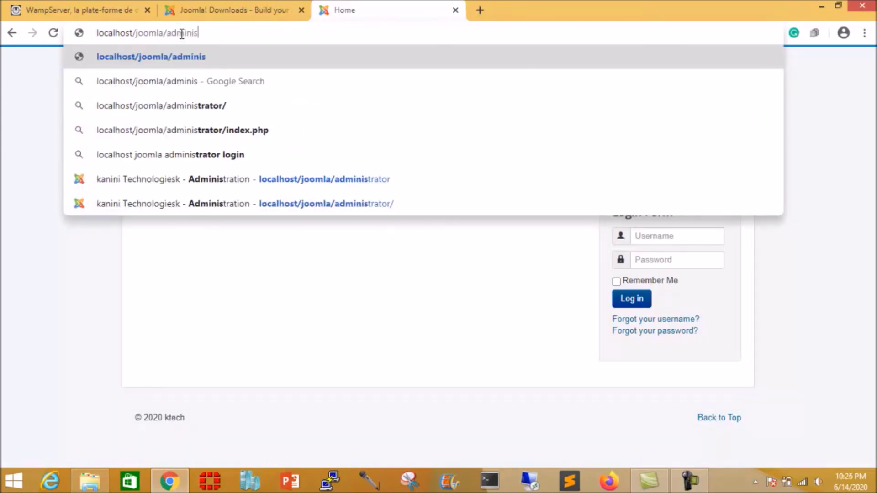
{"action": "type", "text": "trator"}
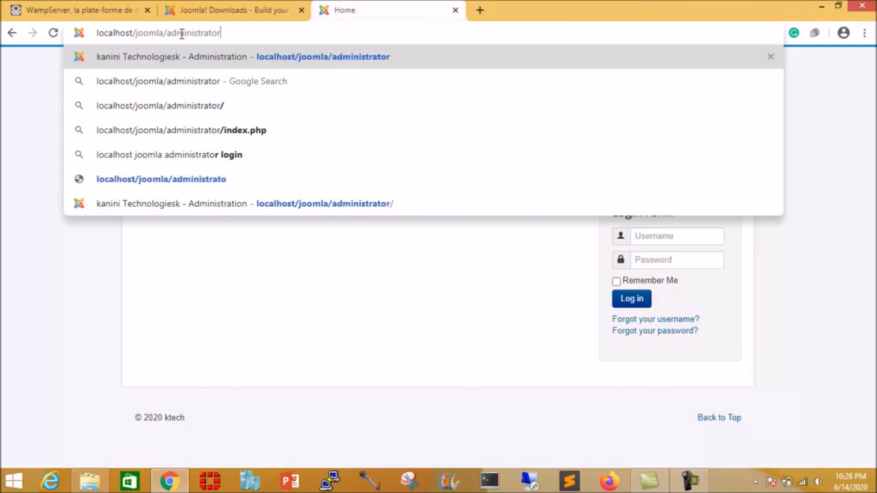
{"action": "key", "text": "Return"}
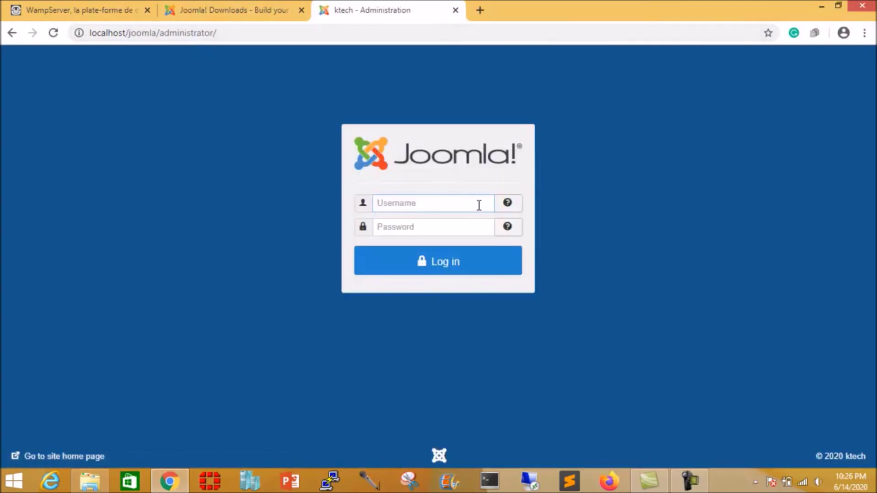
Step: Log in to the back end as admin with the admin password
{"action": "type", "text": "admin"}
{"action": "key", "text": "Tab"}
{"action": "type", "text": "a"}
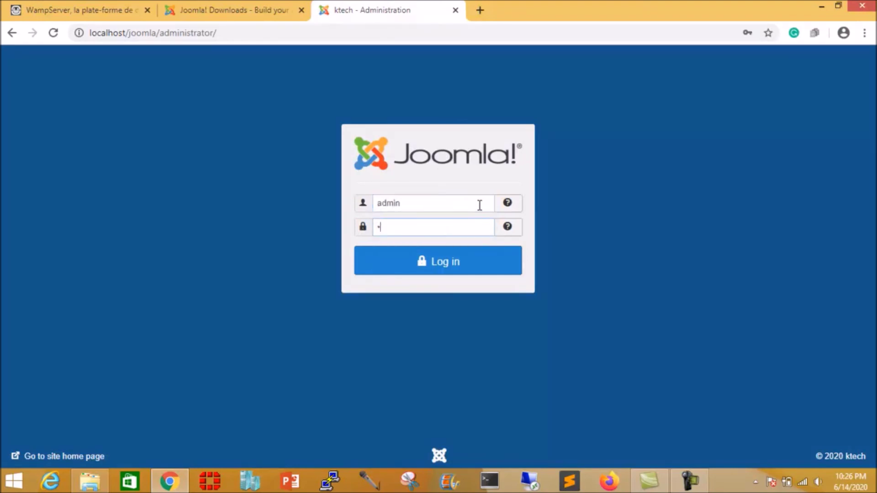
{"action": "key", "text": "BackSpace"}
{"action": "key", "text": "BackSpace"}
{"action": "type", "text": "adm"}
{"action": "left_click", "coordinate": [476, 258]}
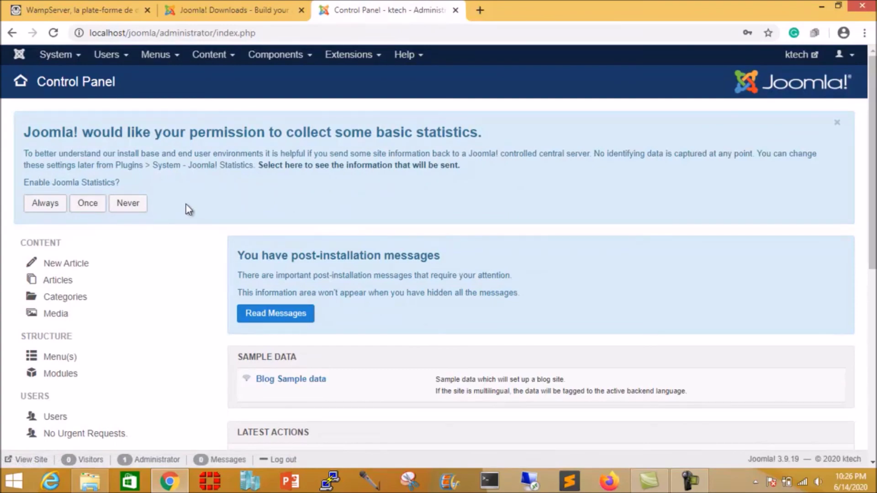
Step: Load the site's front page at localhost/joomla in a new tab
{"action": "scroll", "coordinate": [185, 201], "scroll_direction": "down", "scroll_amount": 2}
{"action": "scroll", "coordinate": [186, 201], "scroll_direction": "up", "scroll_amount": 1}
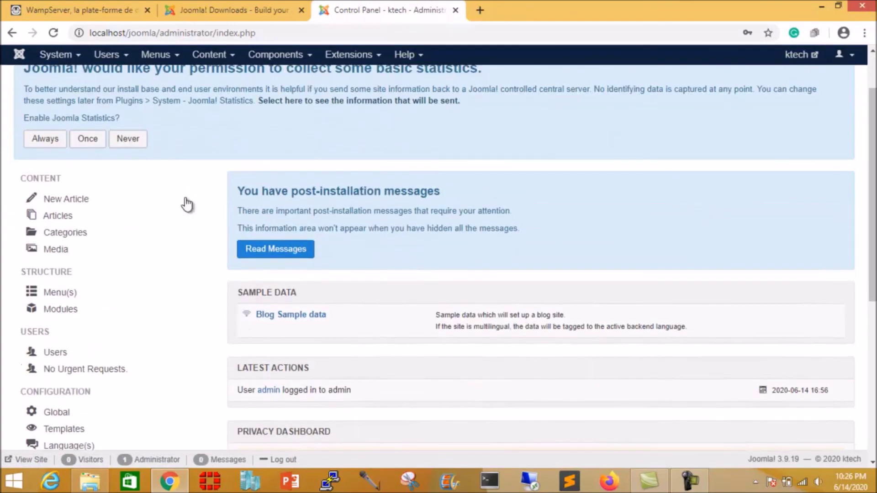
{"action": "scroll", "coordinate": [186, 204], "scroll_direction": "down", "scroll_amount": 5}
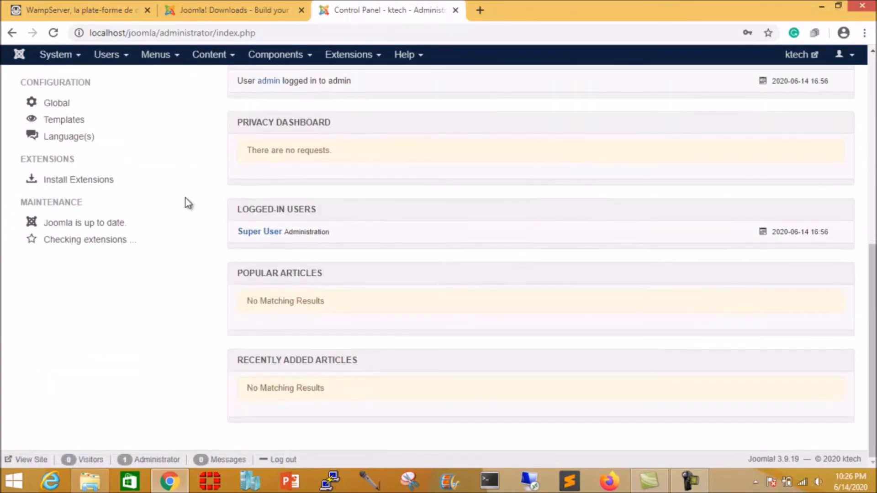
{"action": "scroll", "coordinate": [186, 202], "scroll_direction": "up", "scroll_amount": 6}
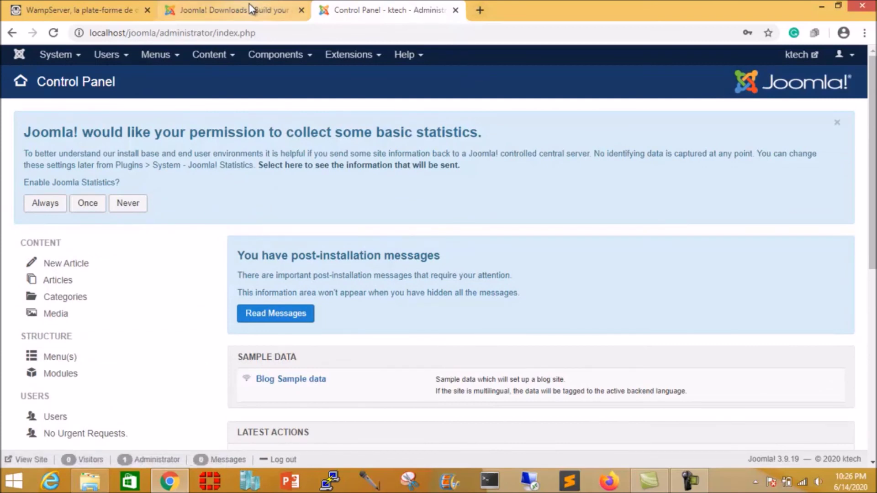
{"action": "left_click", "coordinate": [249, 6]}
{"action": "left_click", "coordinate": [480, 10]}
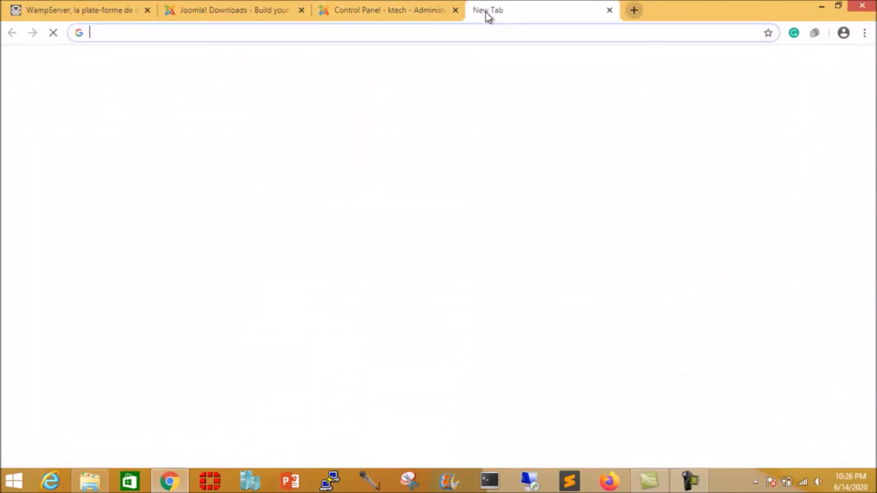
{"action": "type", "text": "lo"}
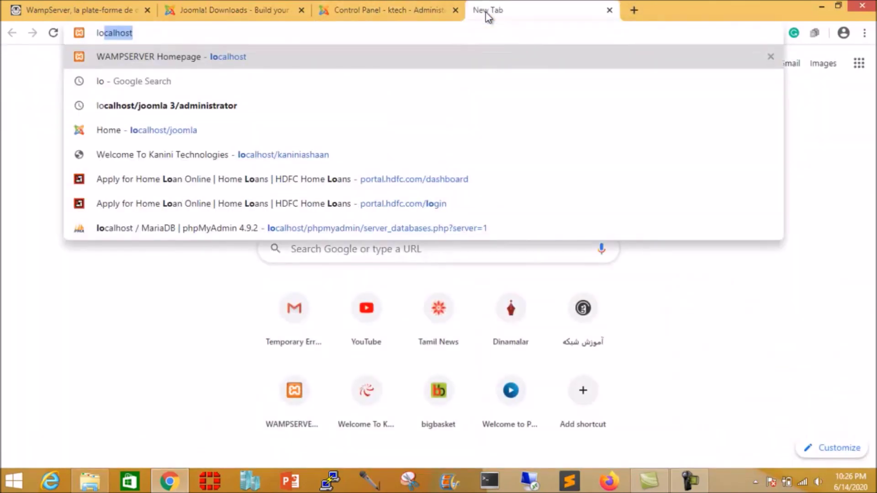
{"action": "type", "text": "calhost/joomla"}
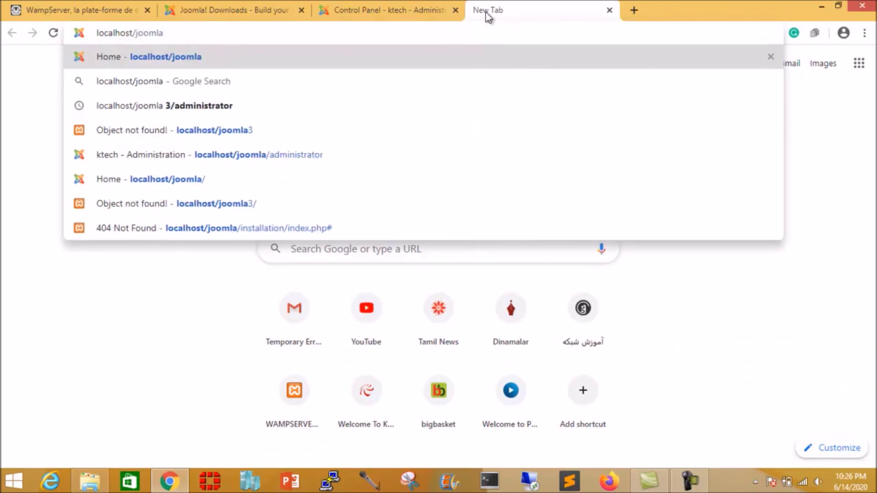
{"action": "key", "text": "Return"}
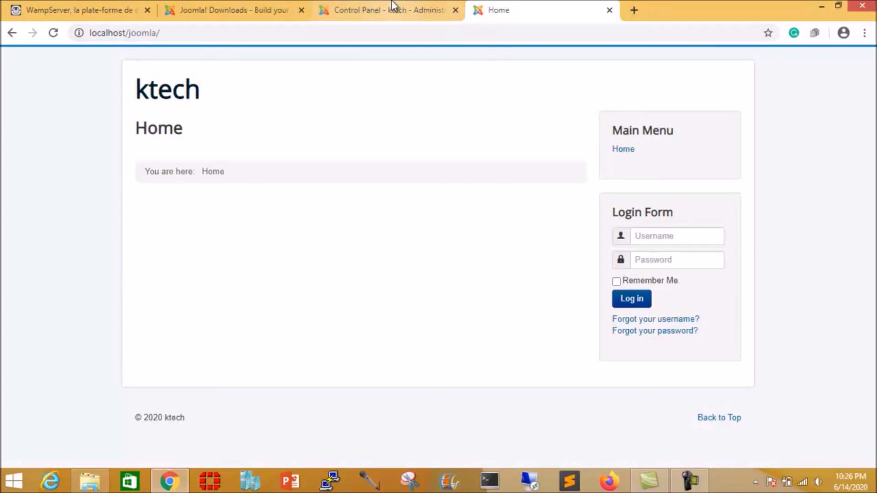
Step: Return to the administrator Control Panel tab and scroll through it
{"action": "left_click", "coordinate": [397, 10]}
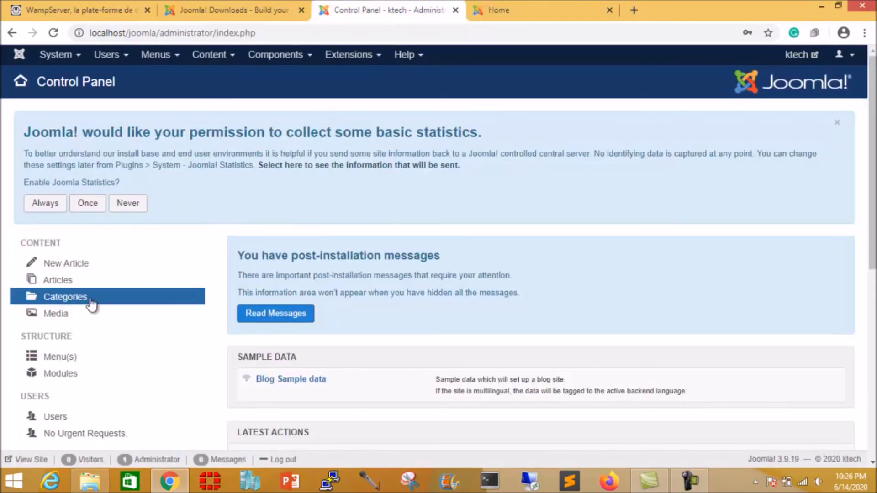
{"action": "scroll", "coordinate": [88, 304], "scroll_direction": "down", "scroll_amount": 3}
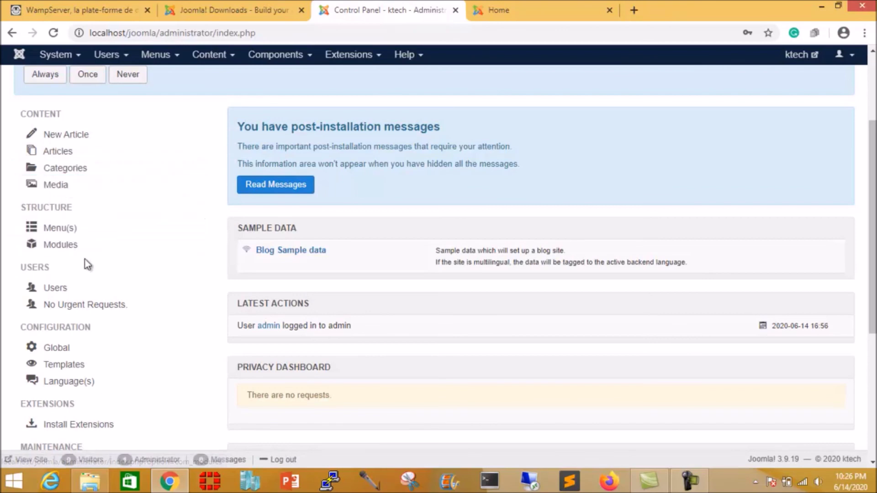
{"action": "scroll", "coordinate": [124, 321], "scroll_direction": "down", "scroll_amount": 4}
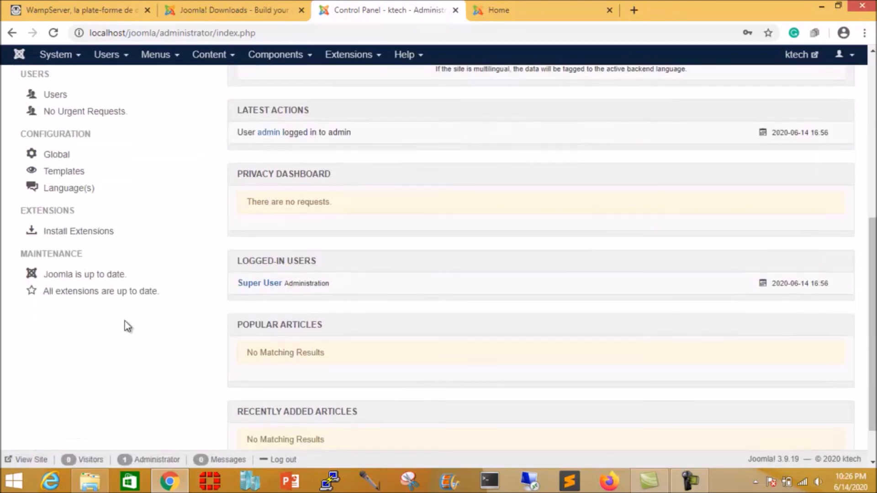
{"action": "scroll", "coordinate": [125, 322], "scroll_direction": "up", "scroll_amount": 7}
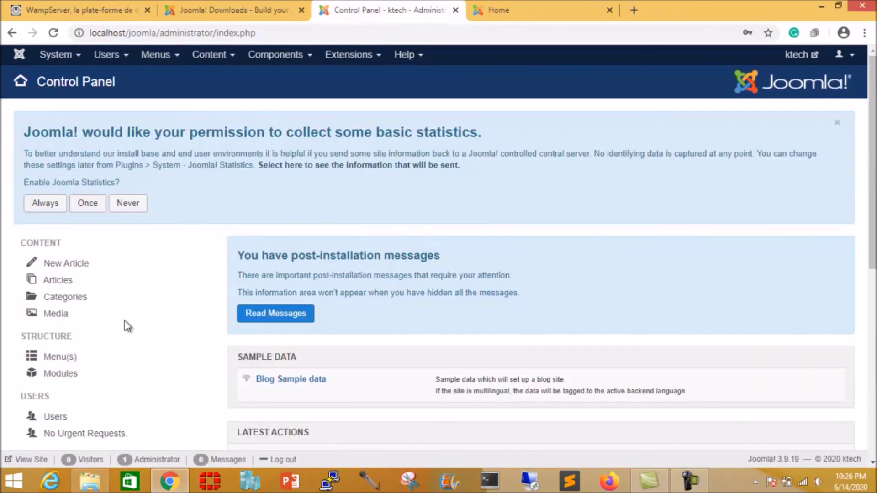
{"action": "scroll", "coordinate": [125, 323], "scroll_direction": "down", "scroll_amount": 4}
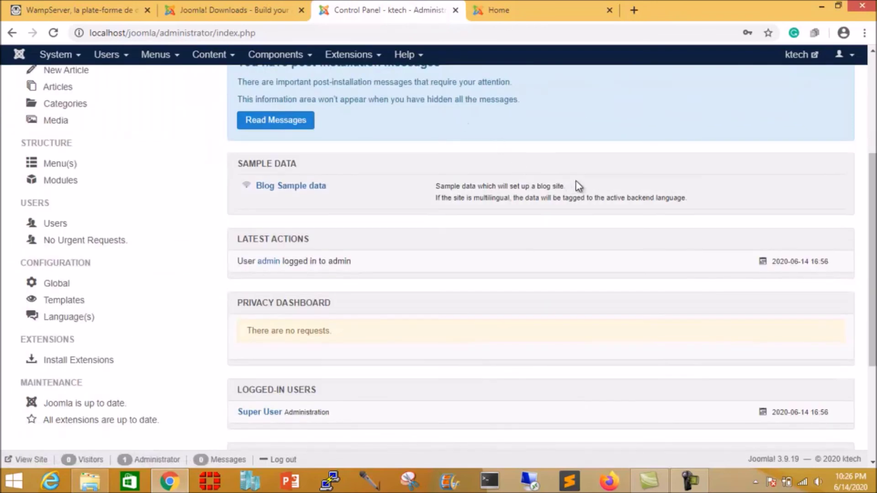
{"action": "scroll", "coordinate": [578, 185], "scroll_direction": "up", "scroll_amount": 4}
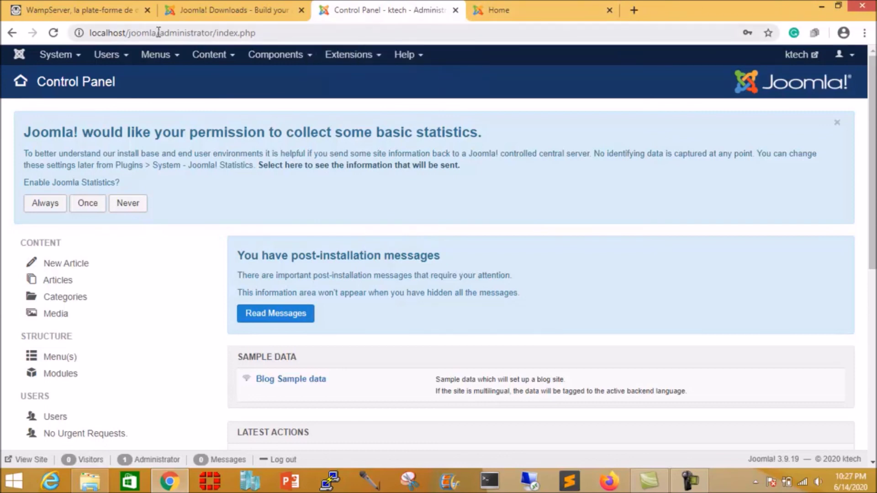
{"action": "left_click_drag", "start_coordinate": [158, 32], "coordinate": [323, 34]}
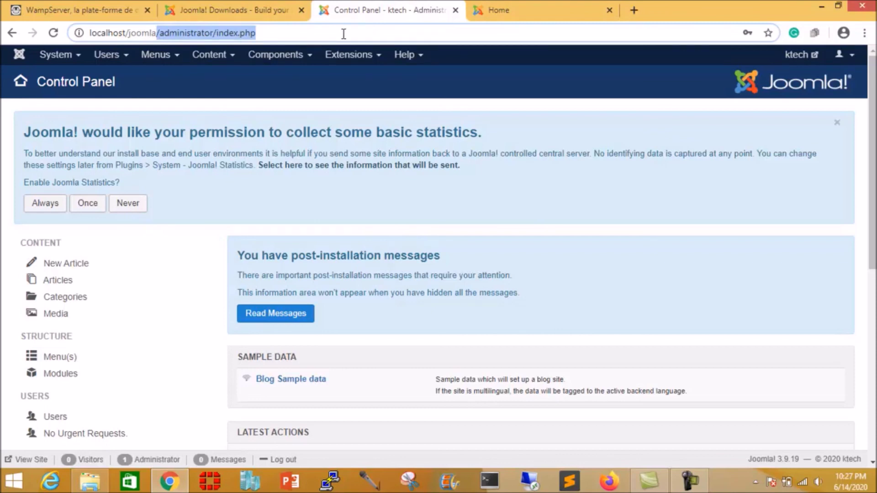
Step: Back in the Control Panel, log out through the top-right user menu
{"action": "left_click", "coordinate": [275, 34]}
{"action": "left_click", "coordinate": [223, 10]}
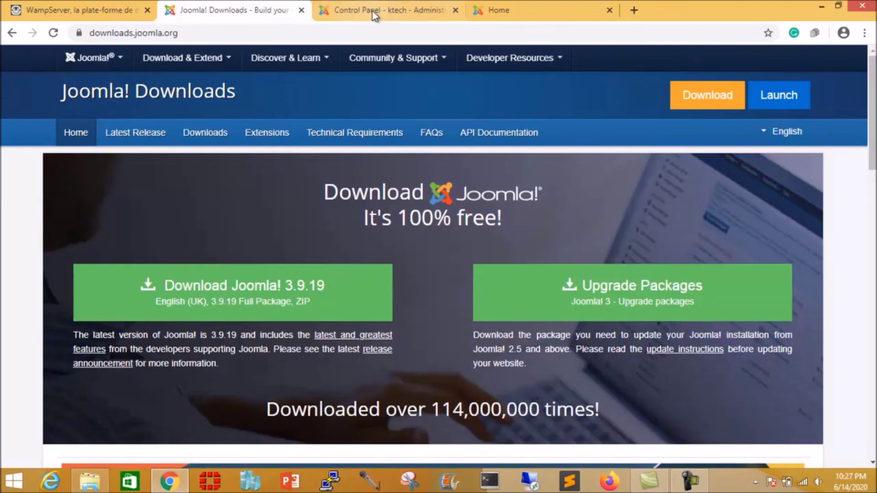
{"action": "left_click", "coordinate": [433, 12]}
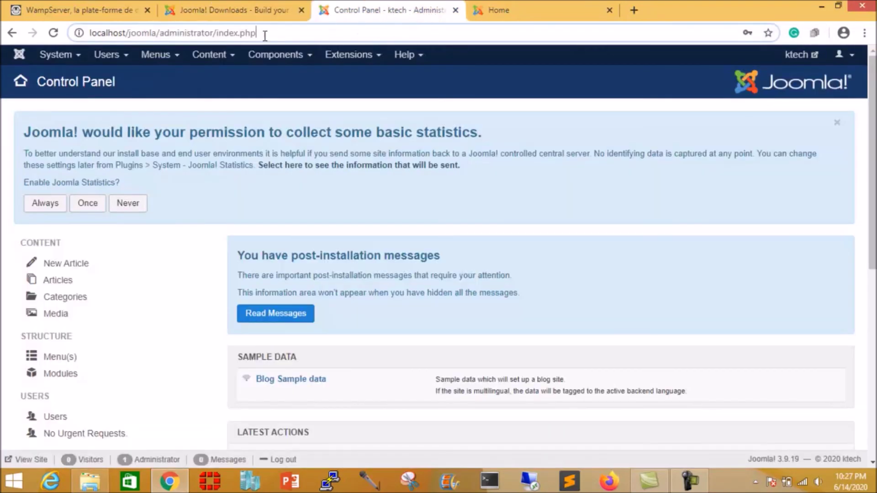
{"action": "left_click", "coordinate": [850, 55]}
{"action": "left_click", "coordinate": [806, 130]}
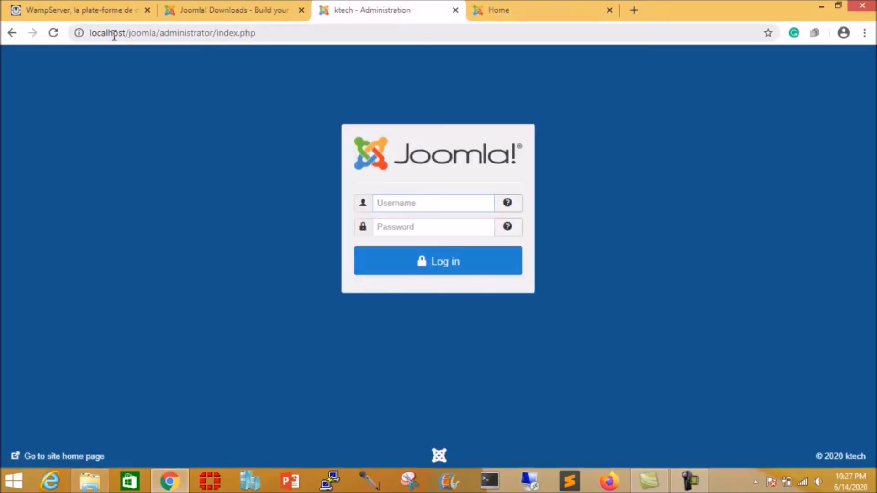
Step: Reload the administrator login page at localhost/joomla/administrator/index.php
{"action": "left_click_drag", "start_coordinate": [88, 33], "coordinate": [160, 36]}
{"action": "left_click", "coordinate": [157, 33]}
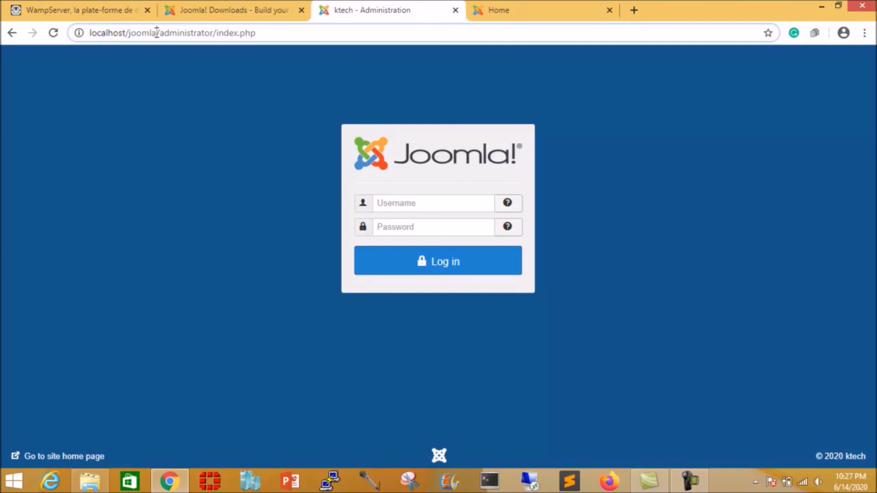
{"action": "key", "text": "Return"}
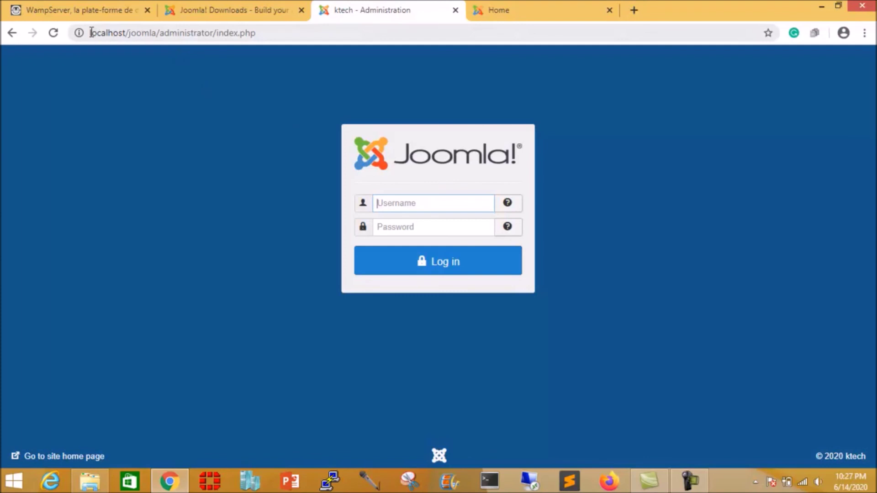
{"action": "left_click_drag", "start_coordinate": [91, 32], "coordinate": [158, 30]}
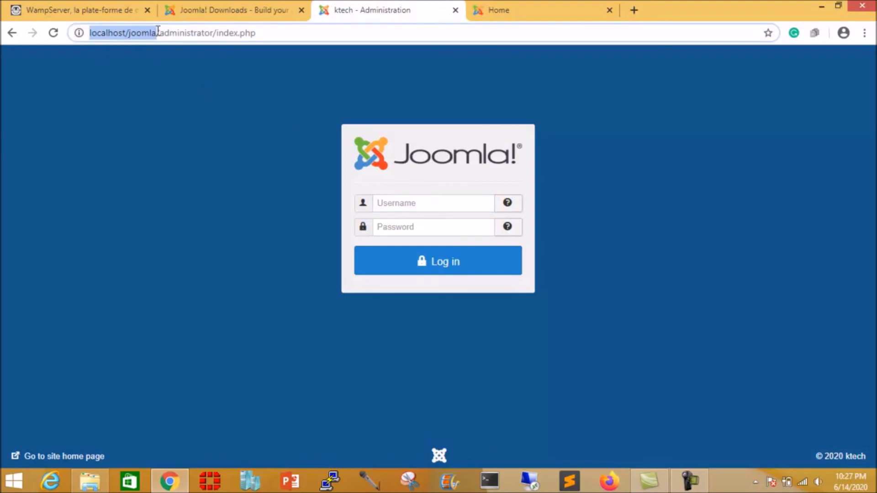
Step: Reload the ktech site's front page in the Home tab
{"action": "left_click", "coordinate": [540, 19]}
{"action": "left_click", "coordinate": [374, 32]}
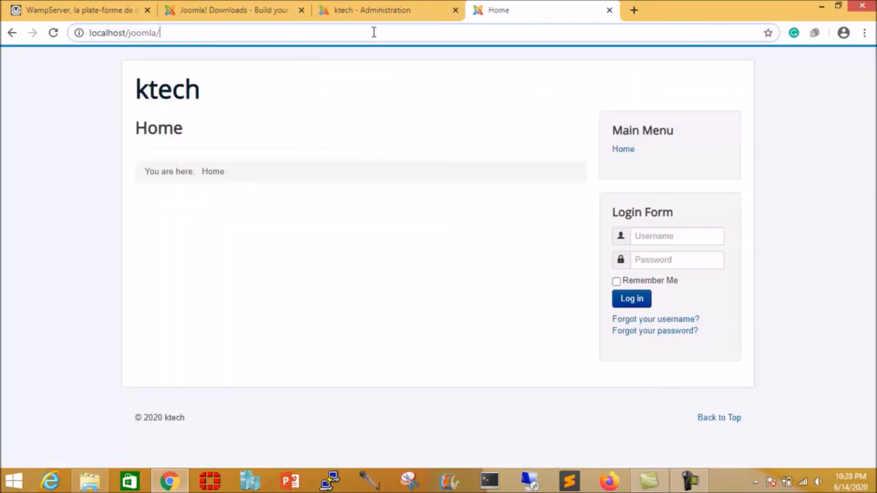
{"action": "left_click", "coordinate": [374, 32]}
{"action": "key", "text": "Return"}
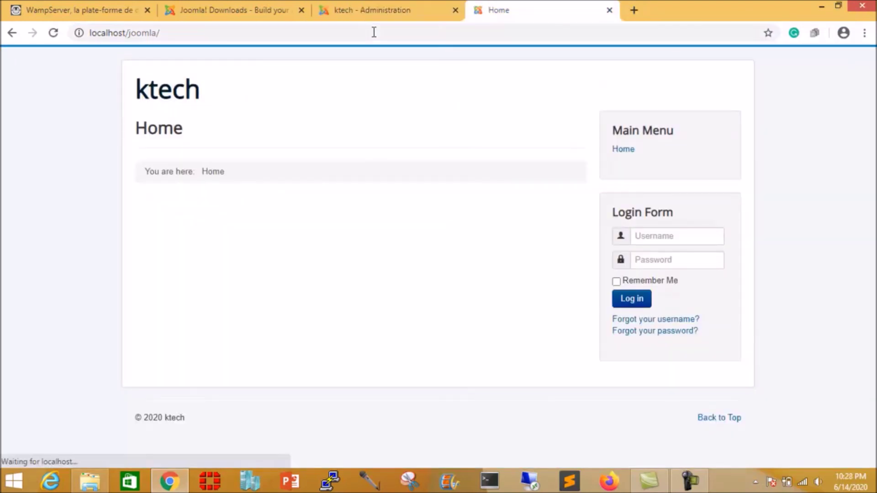
Step: Extend the address to localhost/joomla/administrator/ to open the admin login page
{"action": "left_click", "coordinate": [210, 29]}
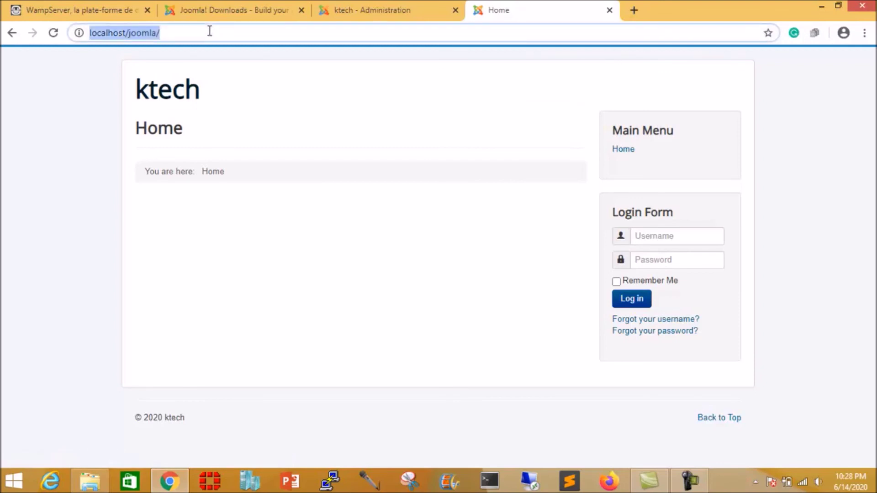
{"action": "left_click", "coordinate": [214, 31]}
{"action": "type", "text": "administrator"}
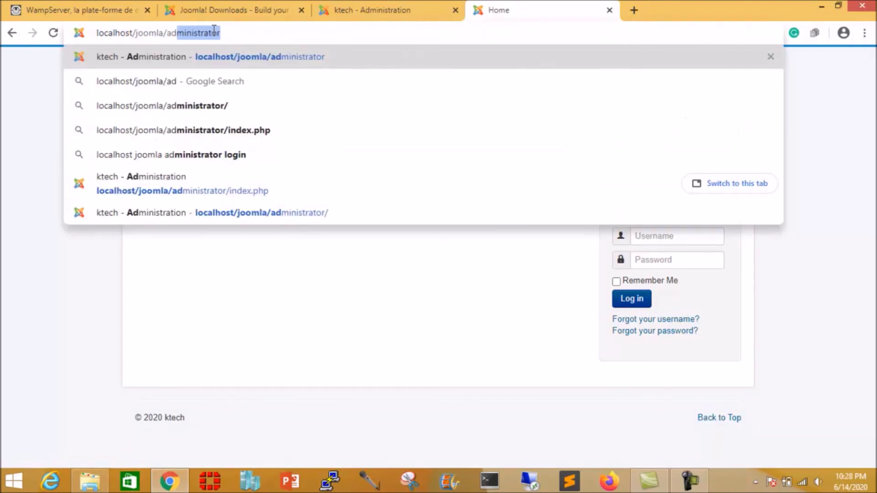
{"action": "key", "text": "Right"}
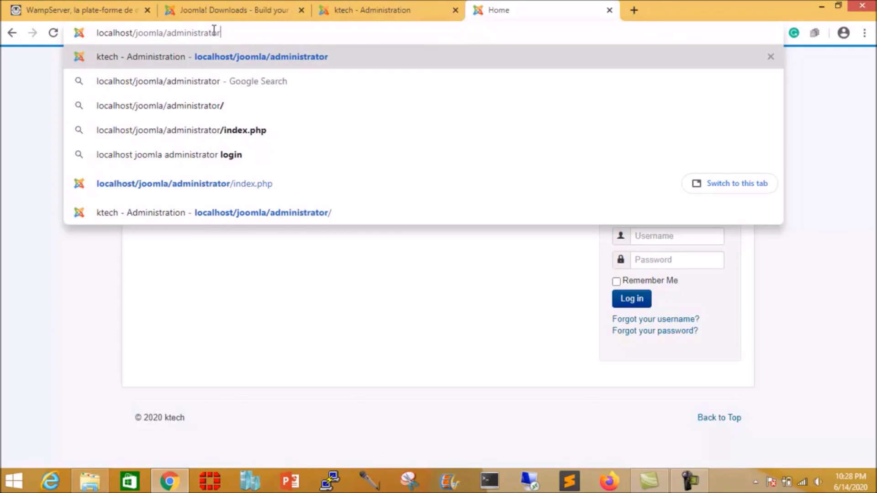
{"action": "key", "text": "Return"}
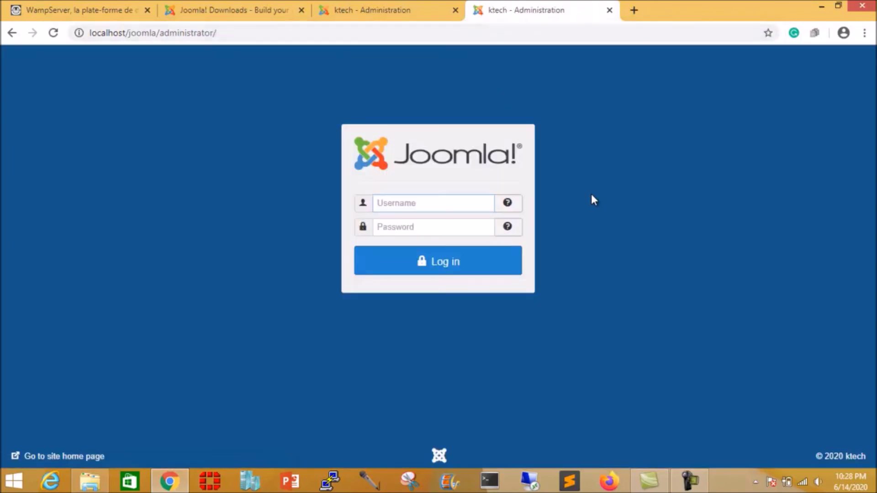